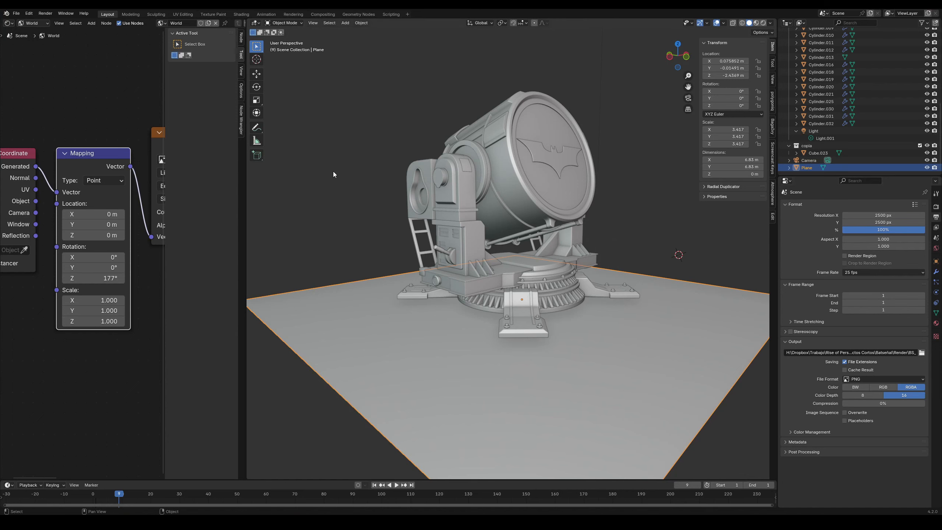
# Step: Switch to the Modeling workspace and put the scene in Object Mode with nothing selected
pyautogui.click(136, 14)
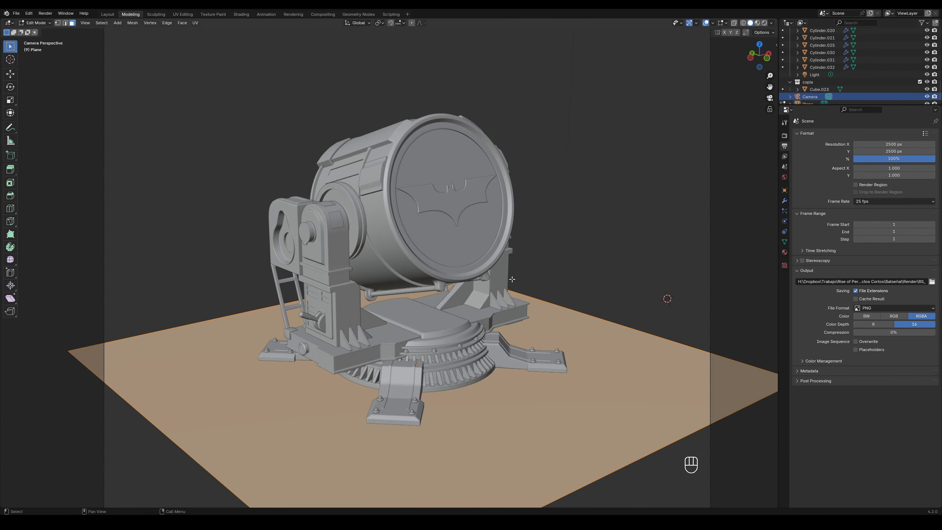
pyautogui.press('Tab')
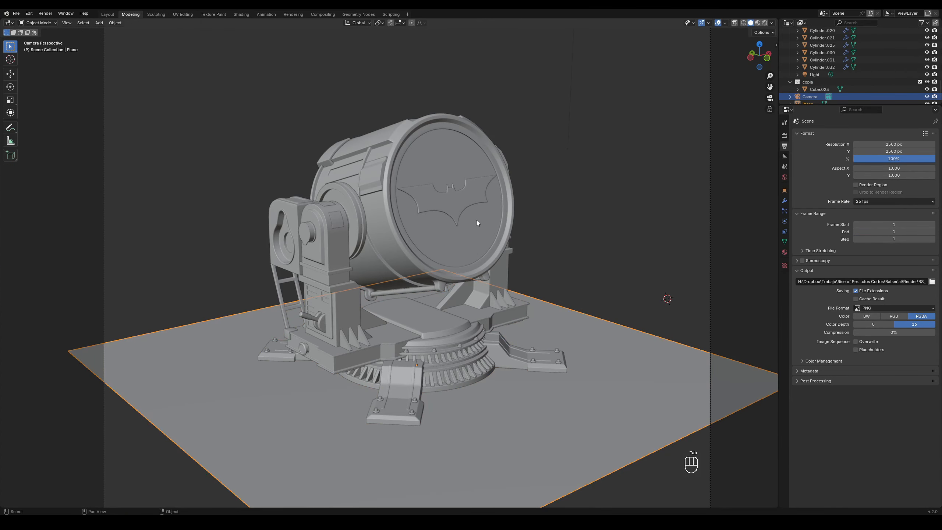
pyautogui.click(678, 203)
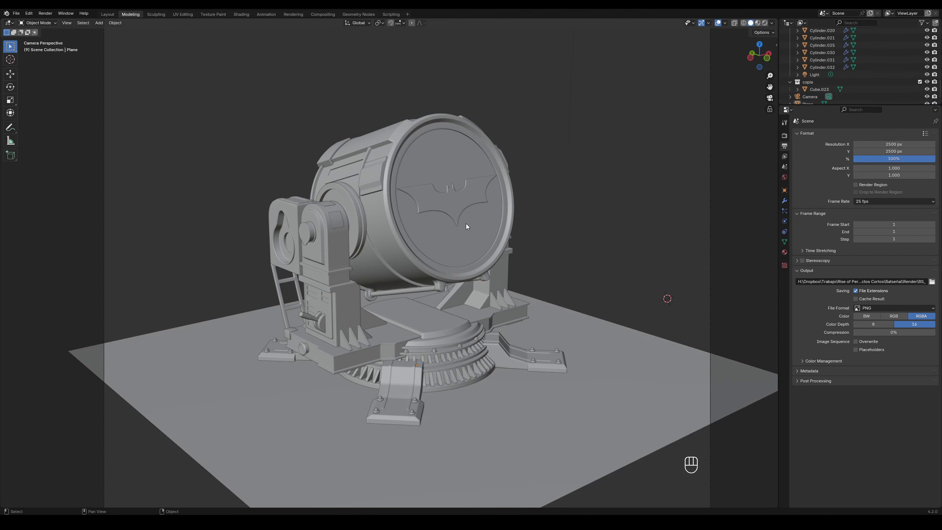
# Step: Lock the camera to the view and move it closer so the searchlight fills more of the frame
pyautogui.moveTo(522, 255); pyautogui.dragTo(600, 241, button='middle')
pyautogui.press('n')
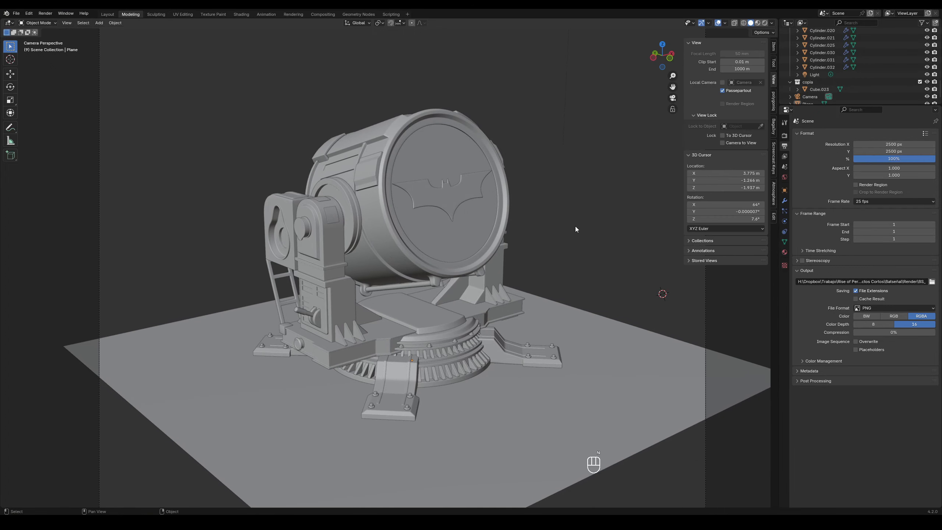
pyautogui.click(731, 143)
pyautogui.press('n')
pyautogui.scroll(1, 384, 281)
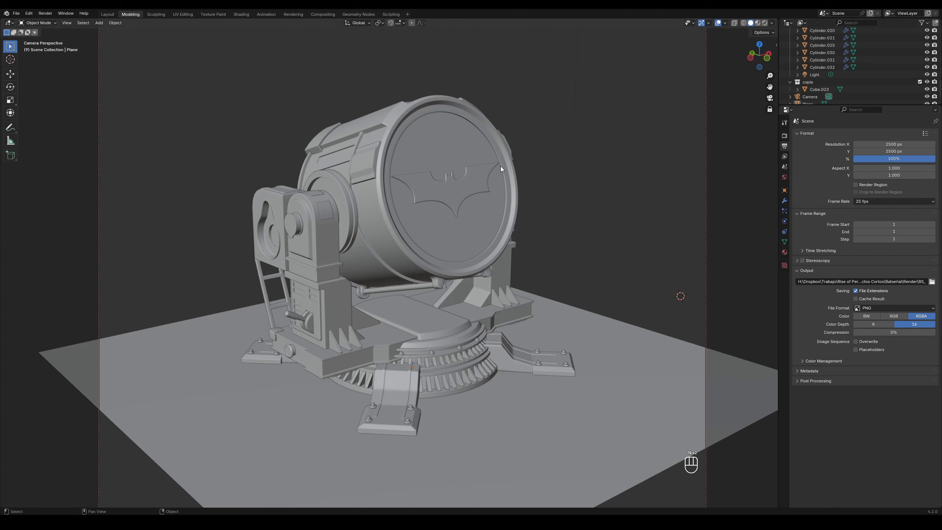
pyautogui.press('n')
pyautogui.press('n')
pyautogui.keyDown('ctrl'); pyautogui.keyDown('alt'); pyautogui.moveTo(394, 257); pyautogui.dragTo(449, 220, button='middle'); pyautogui.keyUp('alt'); pyautogui.keyUp('ctrl')
pyautogui.scroll(-1, 453, 217)
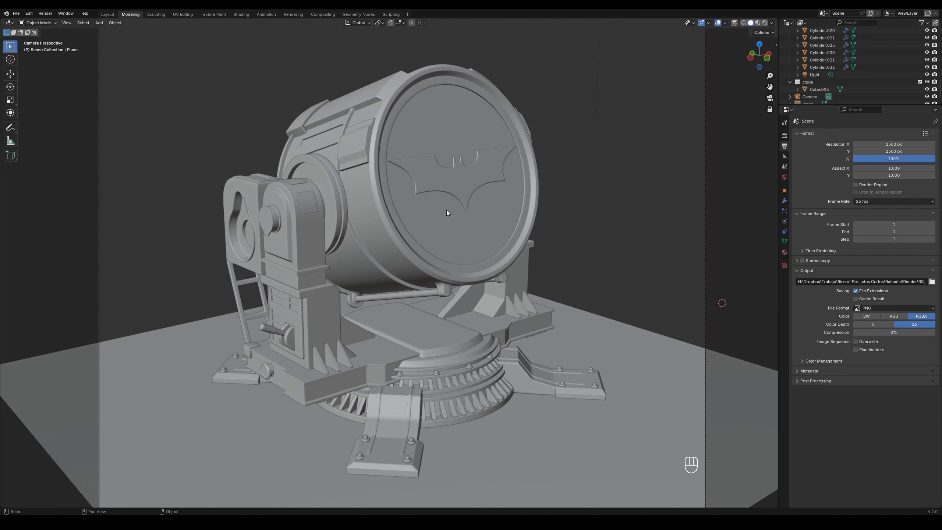
# Step: Check the camera's placement from outside, select the camera and return to looking through it
pyautogui.press('KP_1')
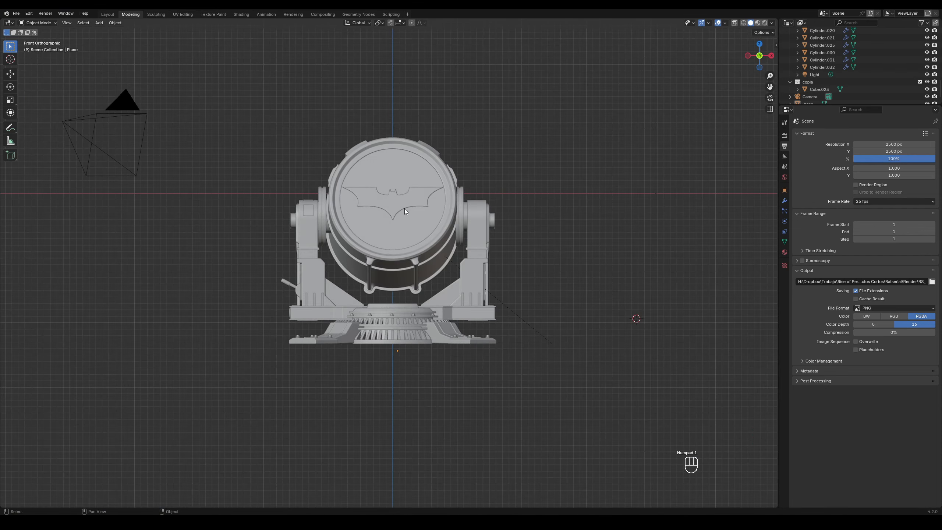
pyautogui.moveTo(405, 209); pyautogui.dragTo(352, 253, button='middle')
pyautogui.click(120, 286)
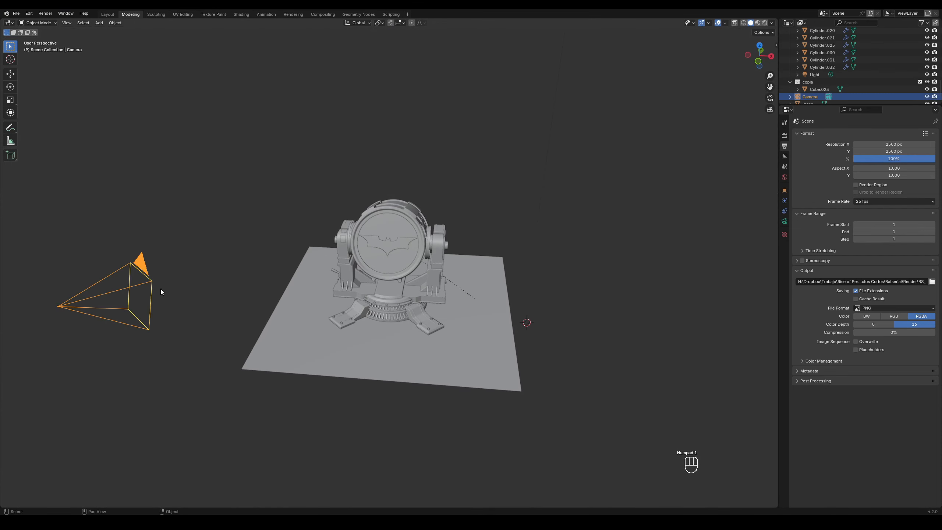
pyautogui.press('KP_0')
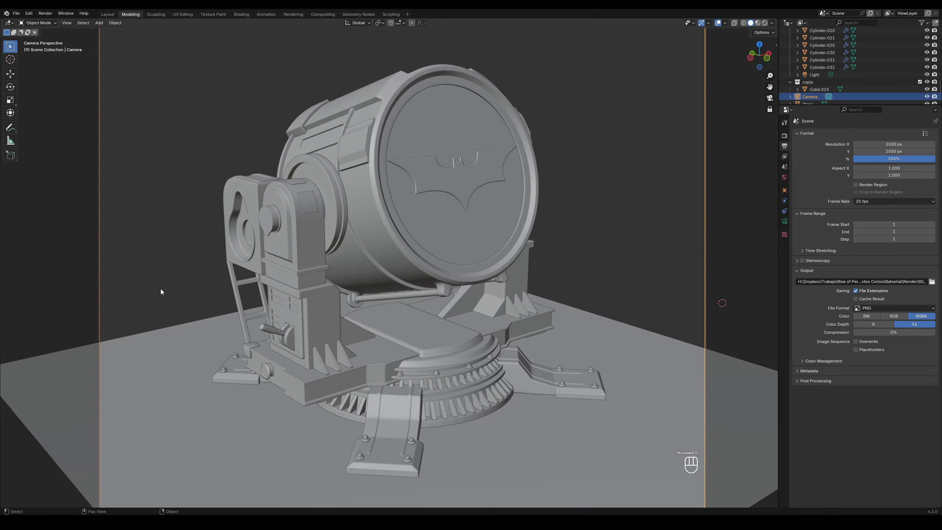
# Step: Try a 15 mm focal length on the camera and move it in until the searchlight fills the frame
pyautogui.click(785, 221)
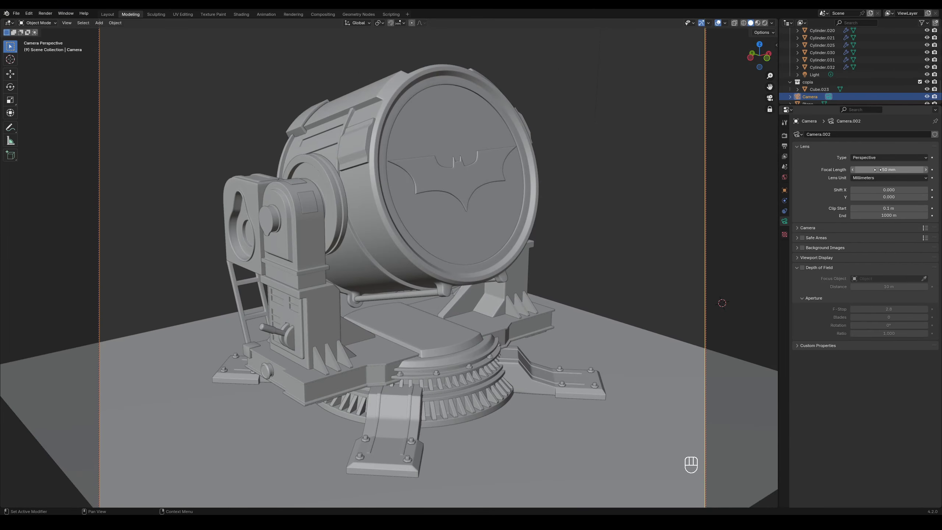
pyautogui.moveTo(878, 170); pyautogui.dragTo(846, 172)
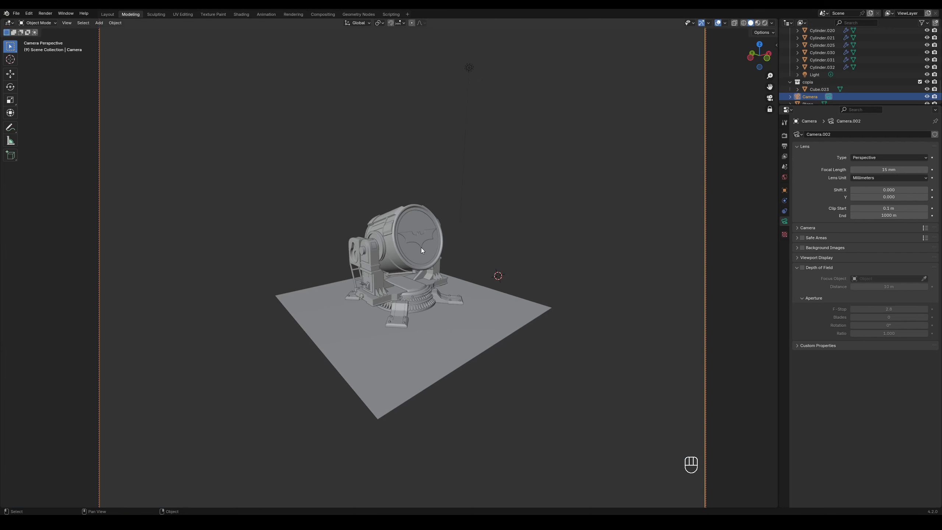
pyautogui.keyDown('ctrl'); pyautogui.keyDown('alt'); pyautogui.moveTo(423, 249); pyautogui.dragTo(557, 208, button='middle'); pyautogui.keyUp('alt'); pyautogui.keyUp('ctrl')
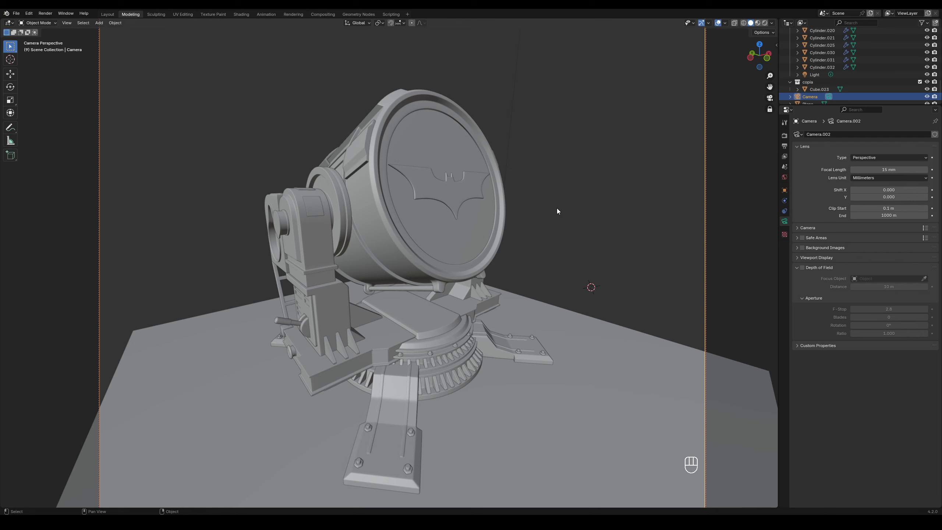
# Step: Set the camera's focal length to 50 mm and move the camera back until the whole searchlight is framed
pyautogui.click(889, 169)
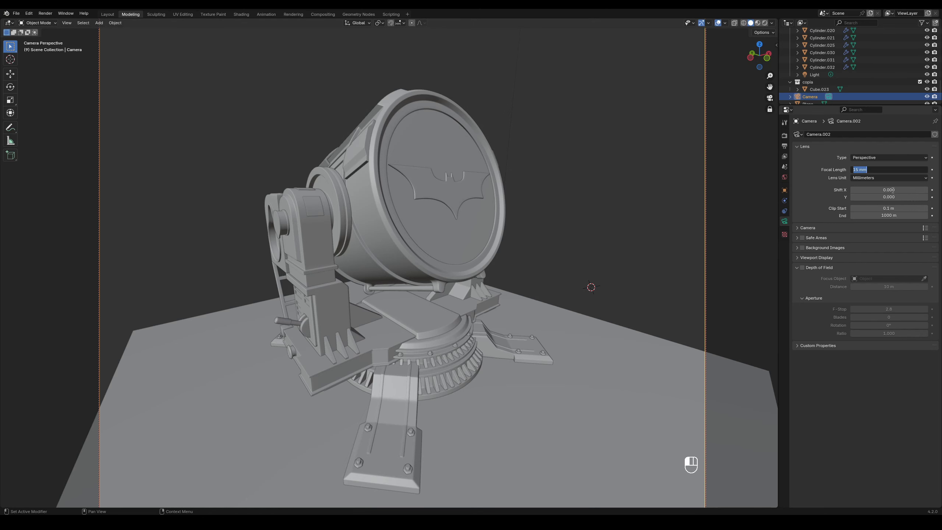
pyautogui.write('50')
pyautogui.press('Return')
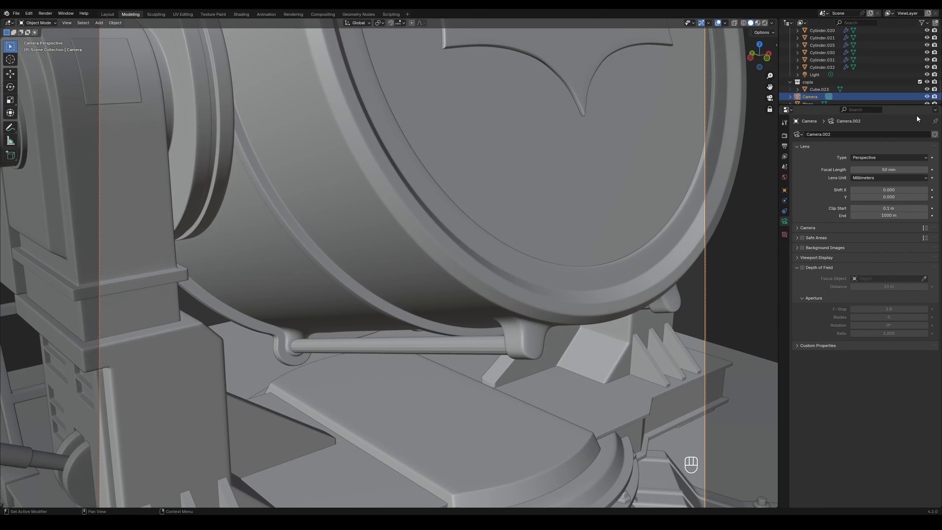
pyautogui.keyDown('ctrl'); pyautogui.keyDown('alt'); pyautogui.moveTo(462, 187); pyautogui.dragTo(397, 250, button='middle'); pyautogui.keyUp('alt'); pyautogui.keyUp('ctrl')
pyautogui.moveTo(397, 250); pyautogui.dragTo(393, 255, button='middle')
pyautogui.moveTo(393, 255); pyautogui.dragTo(392, 258, button='middle')
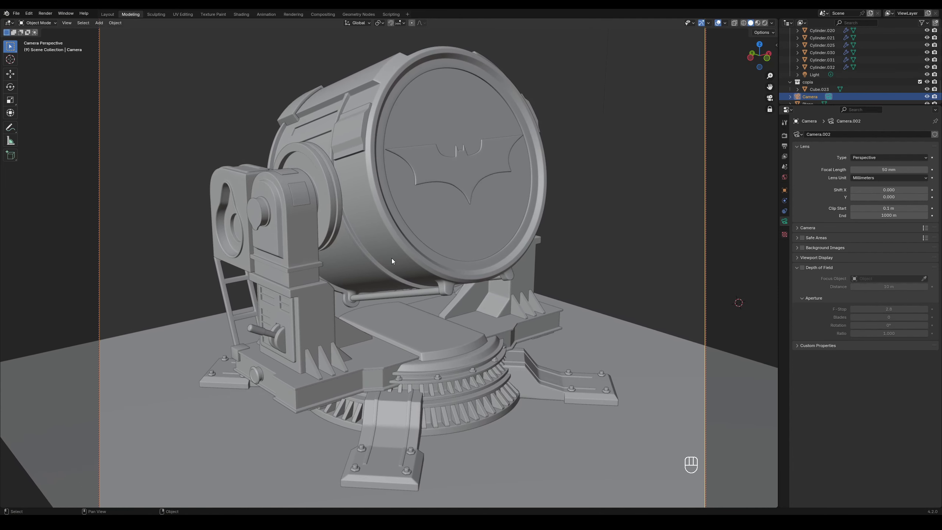
# Step: Unlock the camera from the view and zoom out to show the entire camera frame
pyautogui.press('n')
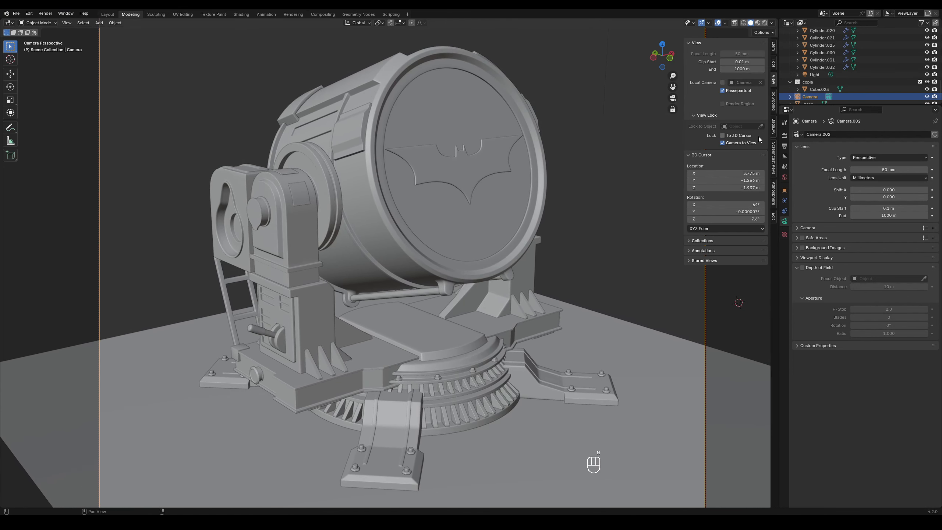
pyautogui.click(757, 141)
pyautogui.keyDown('ctrl'); pyautogui.keyDown('alt'); pyautogui.moveTo(497, 173); pyautogui.dragTo(477, 200, button='middle'); pyautogui.keyUp('alt'); pyautogui.keyUp('ctrl')
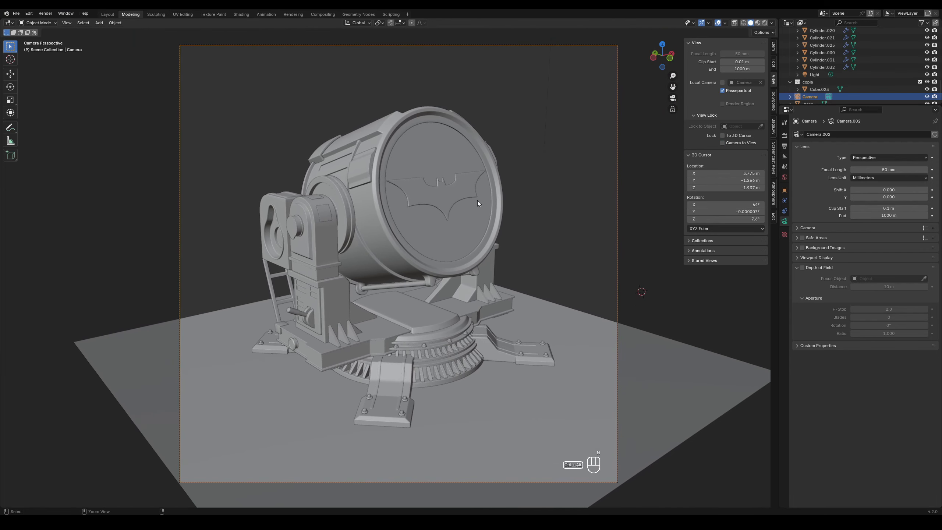
# Step: Relock the camera to the view, move it slightly closer to the searchlight, and unlock it again
pyautogui.click(753, 143)
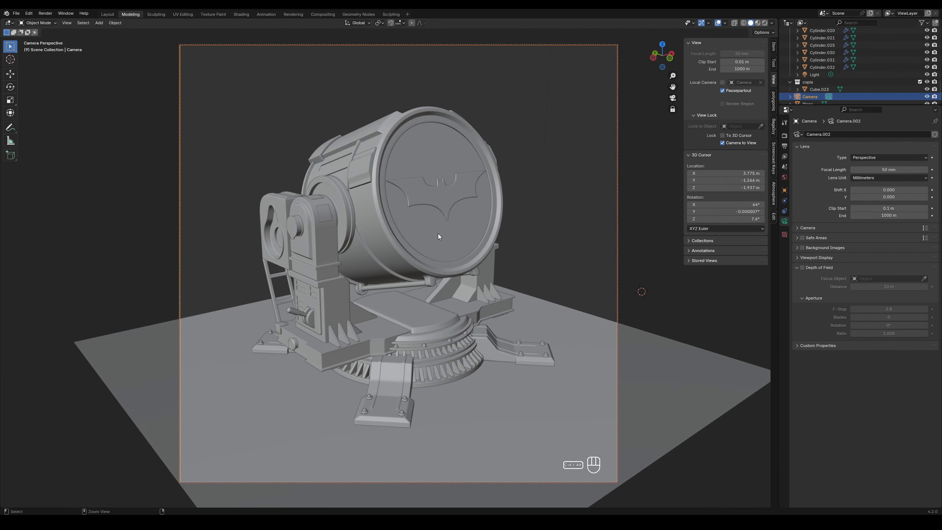
pyautogui.scroll(3, 451, 224)
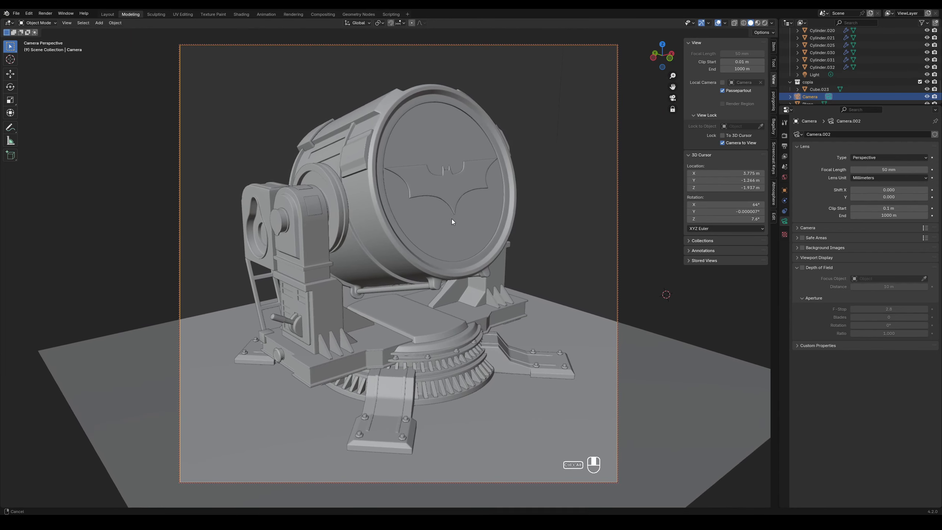
pyautogui.click(745, 144)
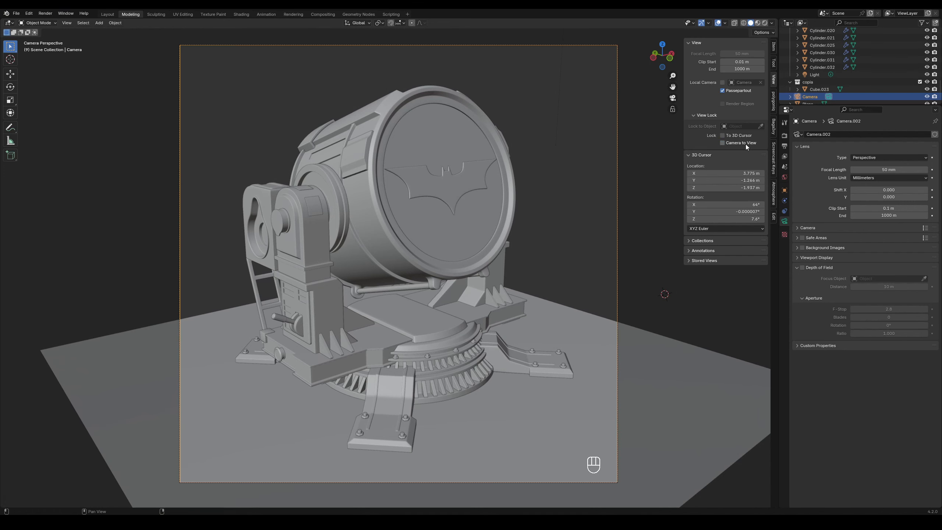
pyautogui.keyDown('ctrl'); pyautogui.keyDown('alt'); pyautogui.moveTo(482, 252); pyautogui.dragTo(511, 238, button='middle'); pyautogui.keyUp('alt'); pyautogui.keyUp('ctrl')
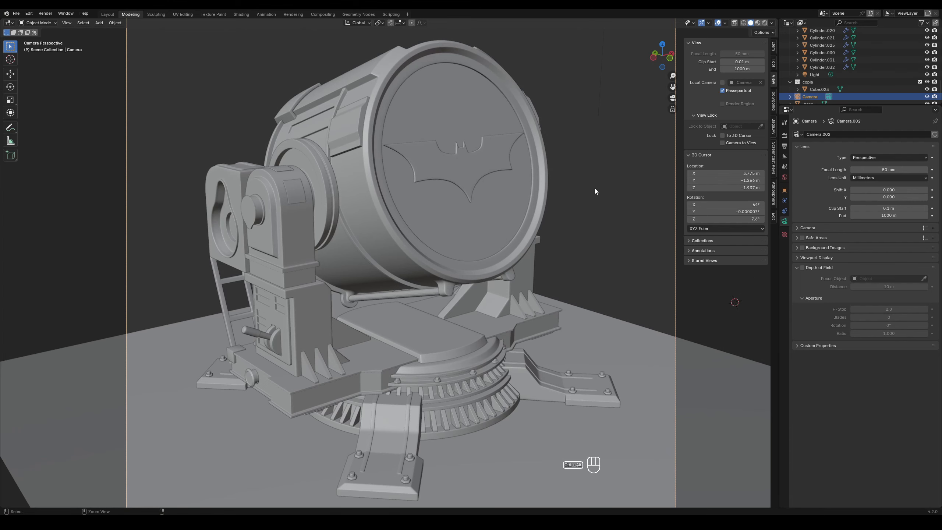
pyautogui.keyDown('ctrl'); pyautogui.keyDown('alt'); pyautogui.moveTo(595, 189); pyautogui.dragTo(560, 216, button='middle'); pyautogui.keyUp('alt'); pyautogui.keyUp('ctrl')
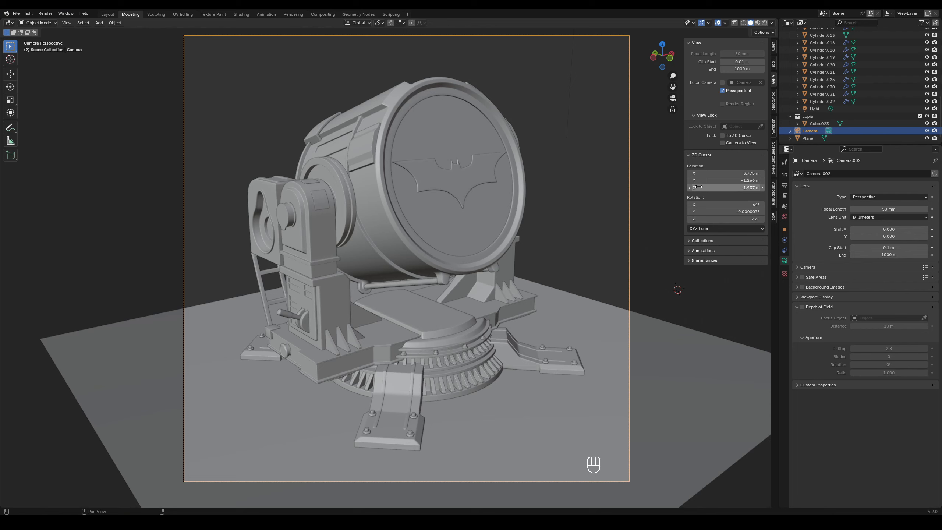
# Step: Display the viewport in rendered shading, comparing it with material preview and checking the scene's render settings
pyautogui.click(764, 23)
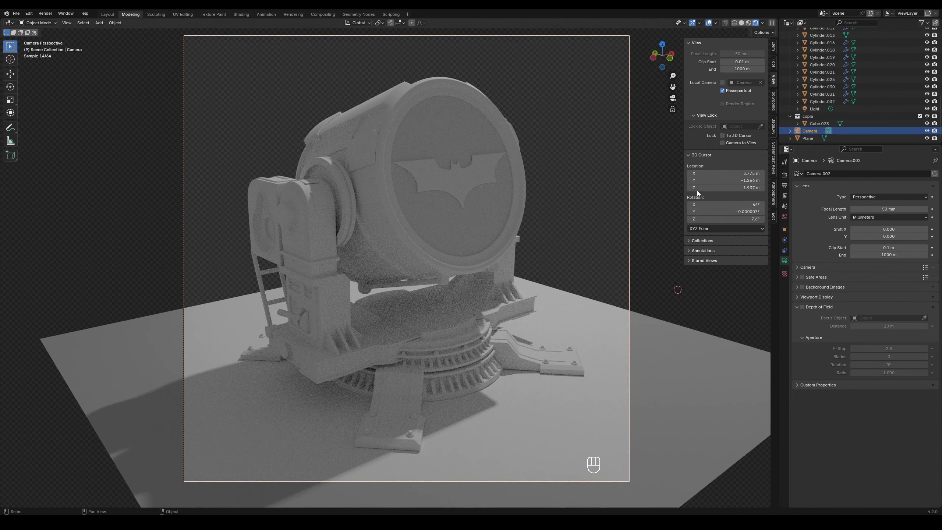
pyautogui.click(785, 174)
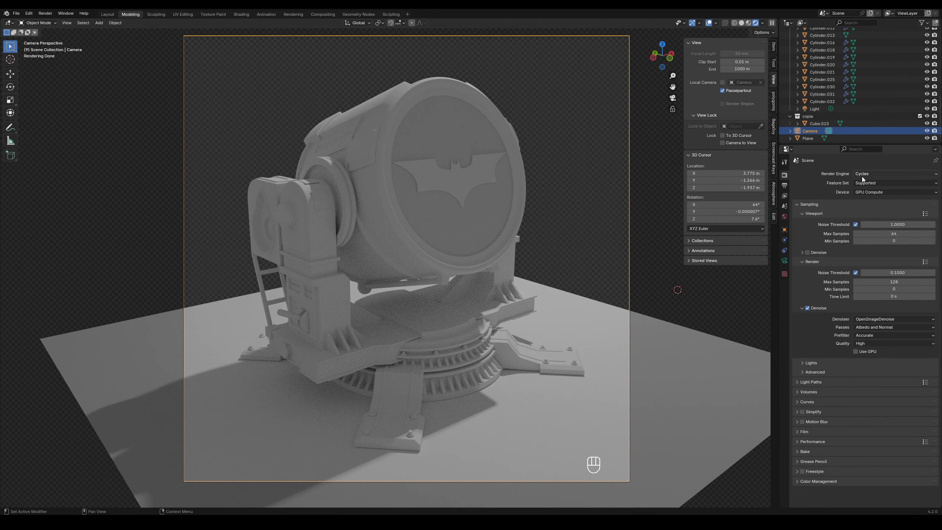
pyautogui.click(749, 24)
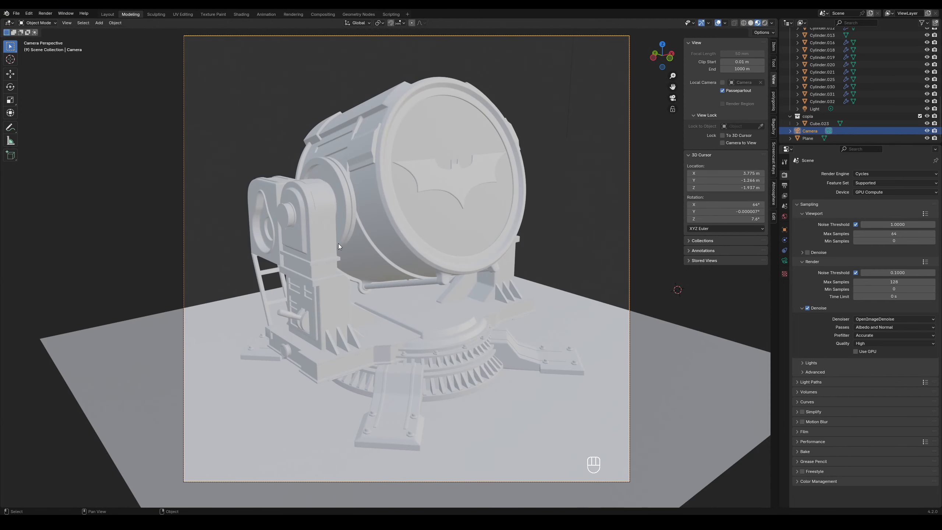
pyautogui.click(764, 23)
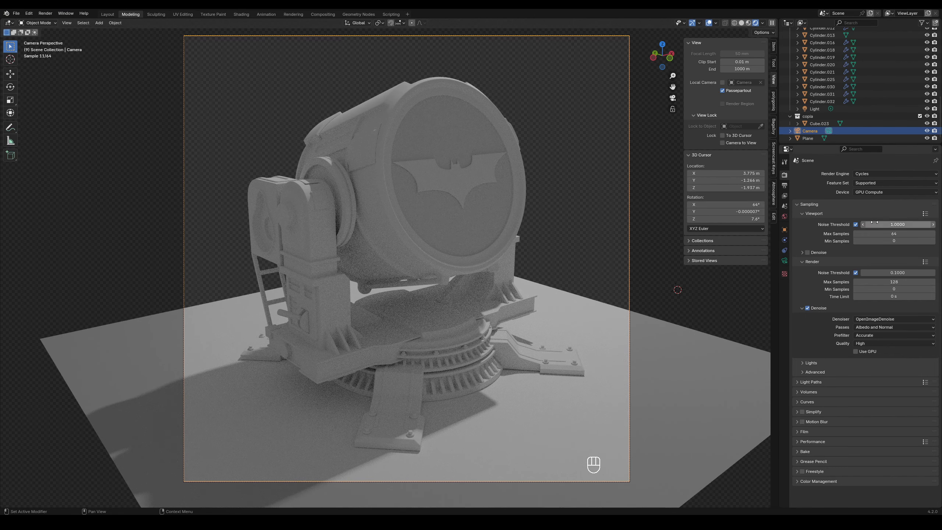
# Step: Preview the scene in EEVEE with raytracing enabled and return the render engine to Cycles
pyautogui.click(863, 174)
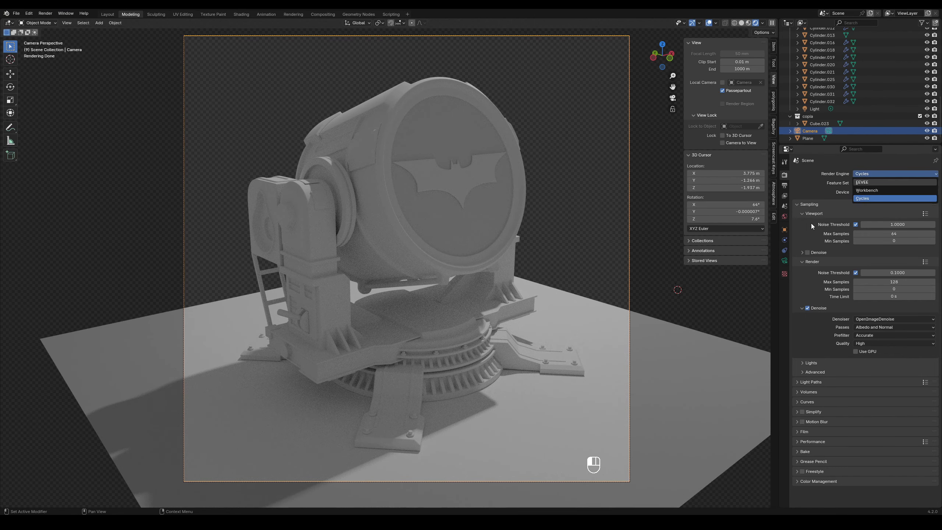
pyautogui.press('e')
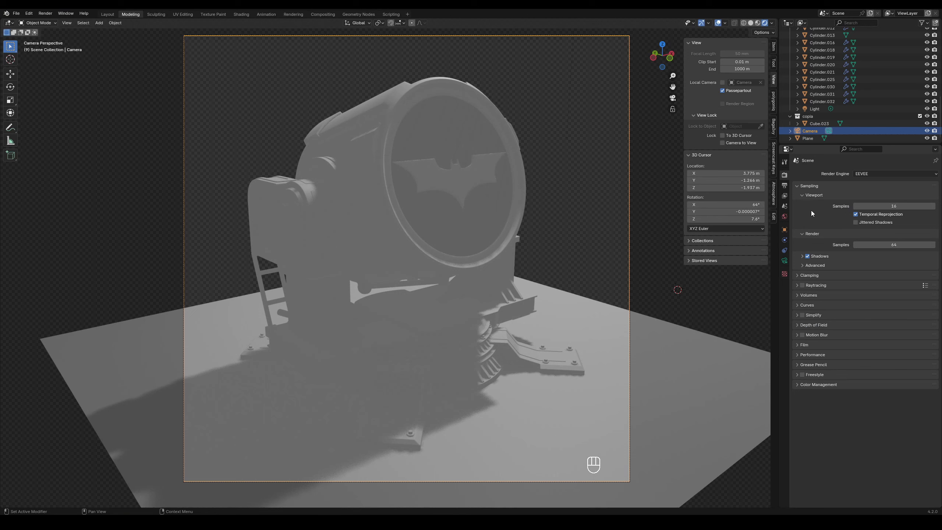
pyautogui.click(802, 285)
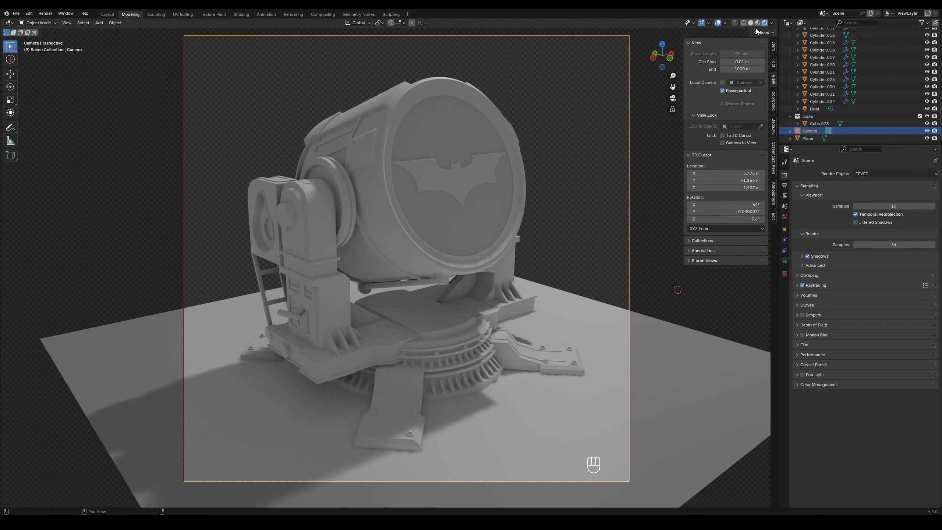
pyautogui.click(873, 174)
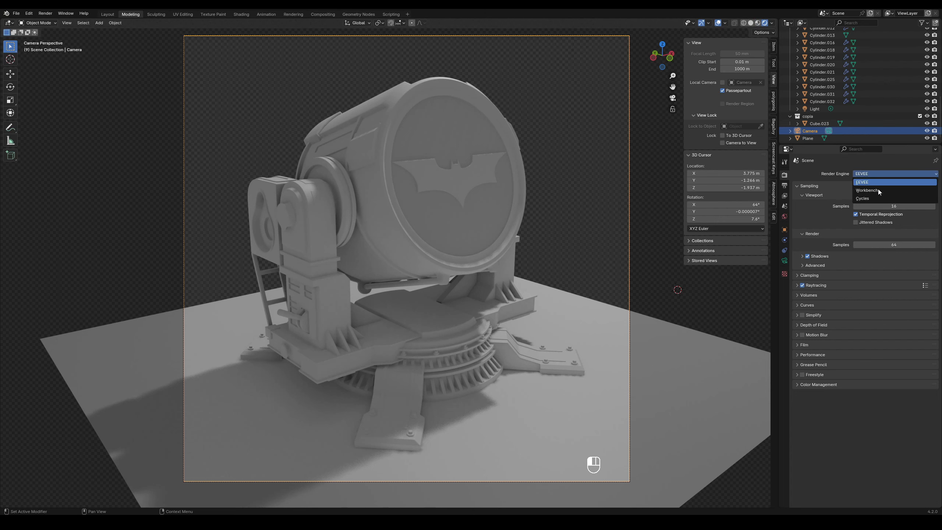
pyautogui.click(923, 200)
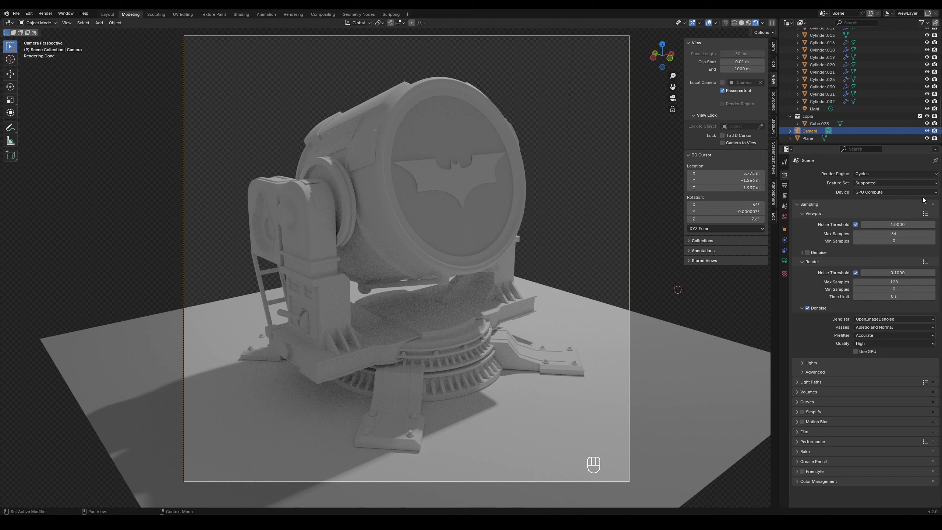
# Step: Select the light and split the 3D viewport vertically into two roughly equal views, solid and rendered
pyautogui.click(819, 109)
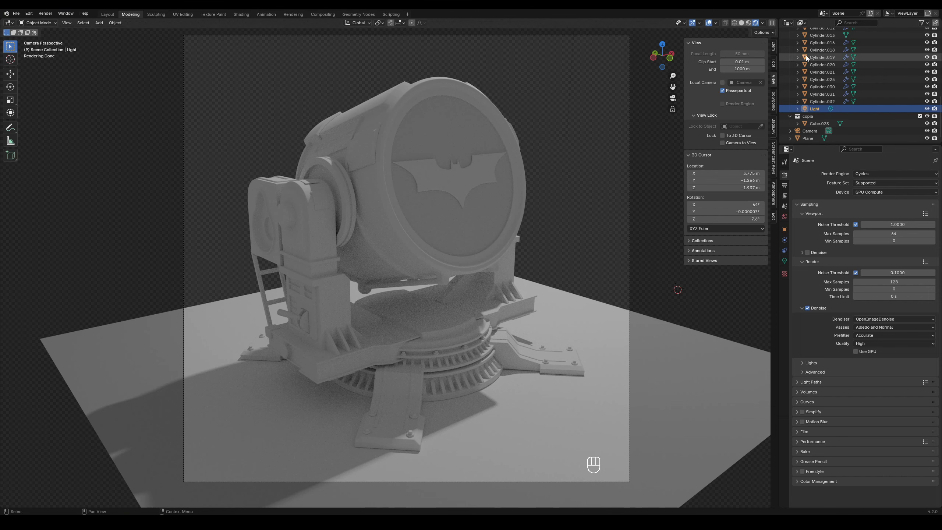
pyautogui.rightClick(778, 84)
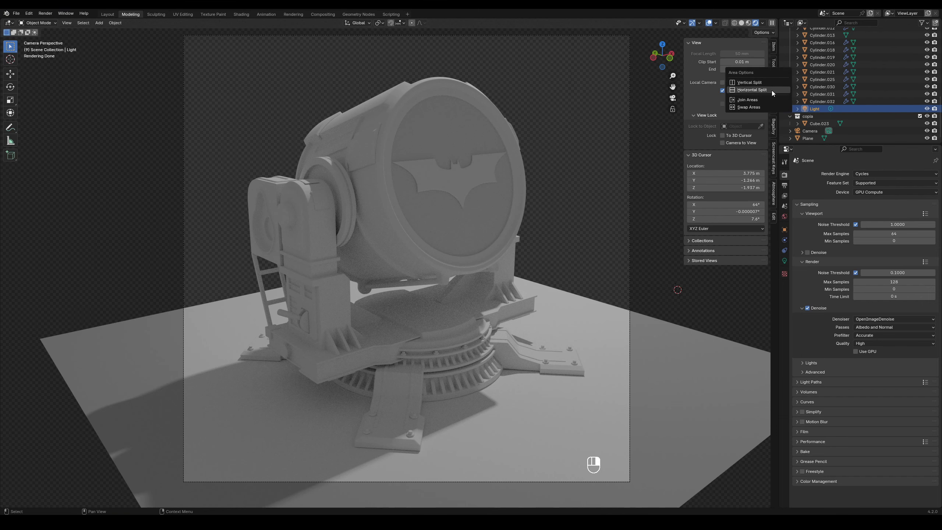
pyautogui.click(764, 84)
pyautogui.click(264, 236)
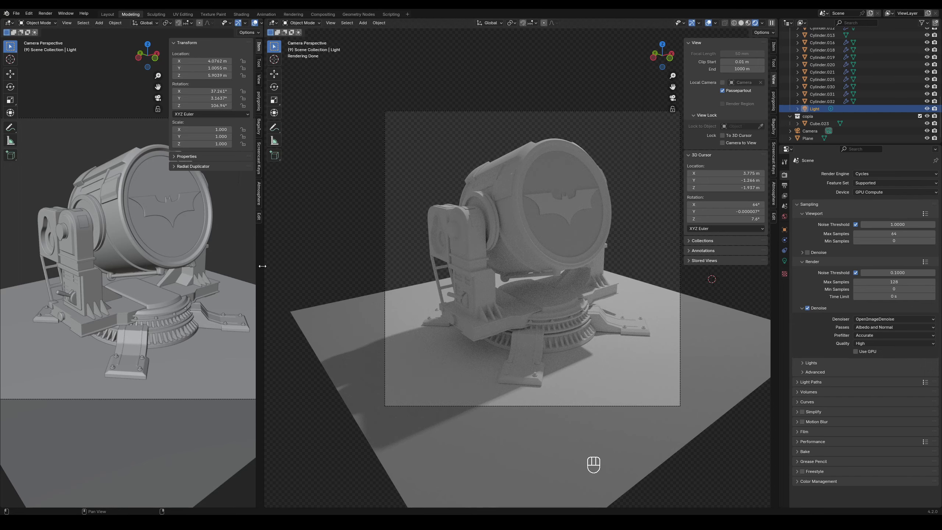
pyautogui.moveTo(263, 266); pyautogui.dragTo(415, 266)
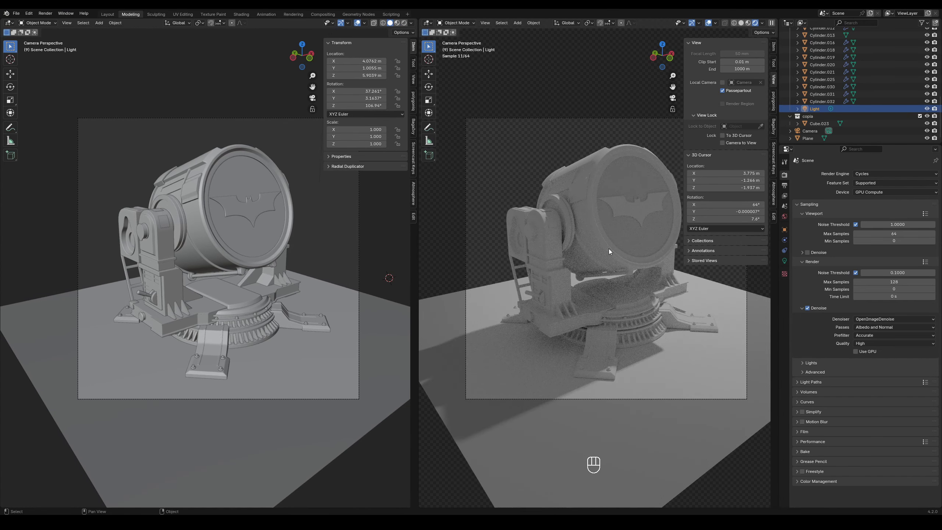
# Step: Hide the sidebar, toolbar, overlays and gizmos in the rendered view to leave the camera image uncluttered
pyautogui.press('n')
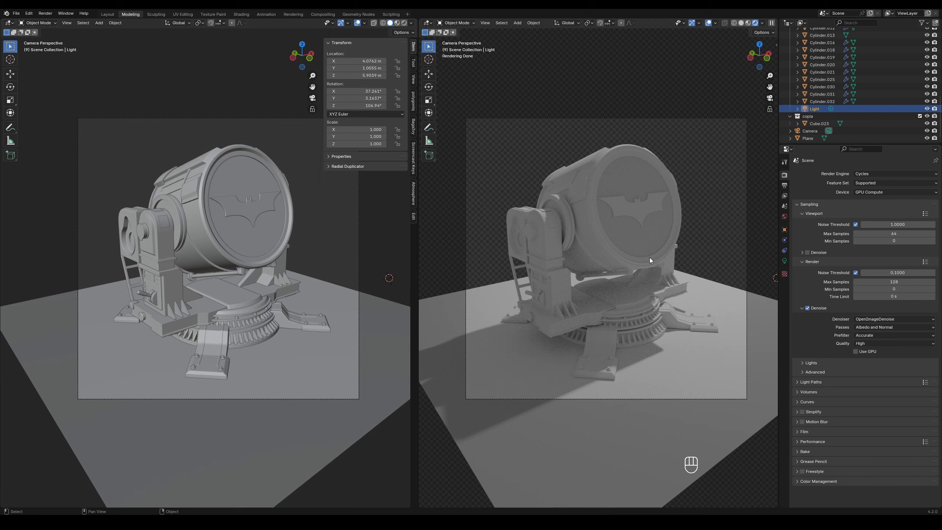
pyautogui.press('t')
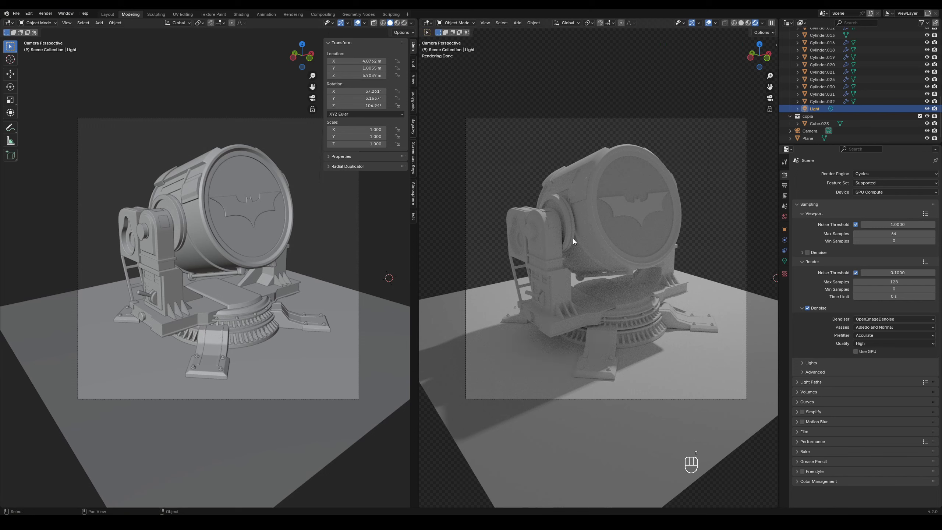
pyautogui.click(709, 23)
pyautogui.click(691, 24)
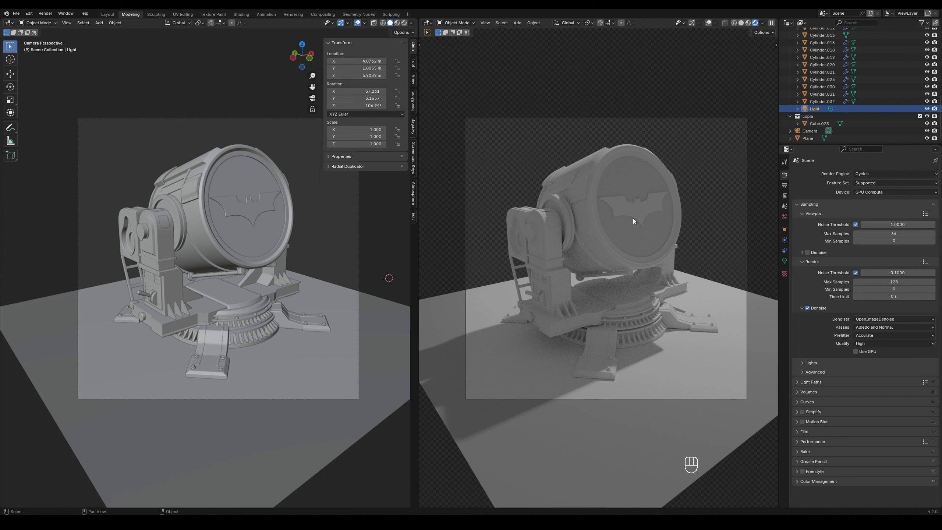
# Step: Take the solid view out of the camera perspective and select the light above the searchlight
pyautogui.click(312, 222)
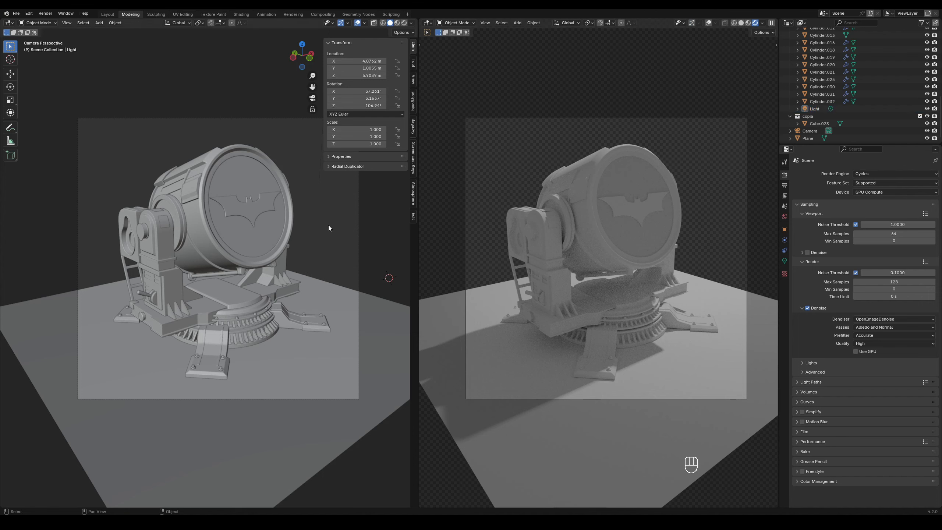
pyautogui.moveTo(311, 219); pyautogui.dragTo(314, 222, button='middle')
pyautogui.scroll(-5, 313, 223)
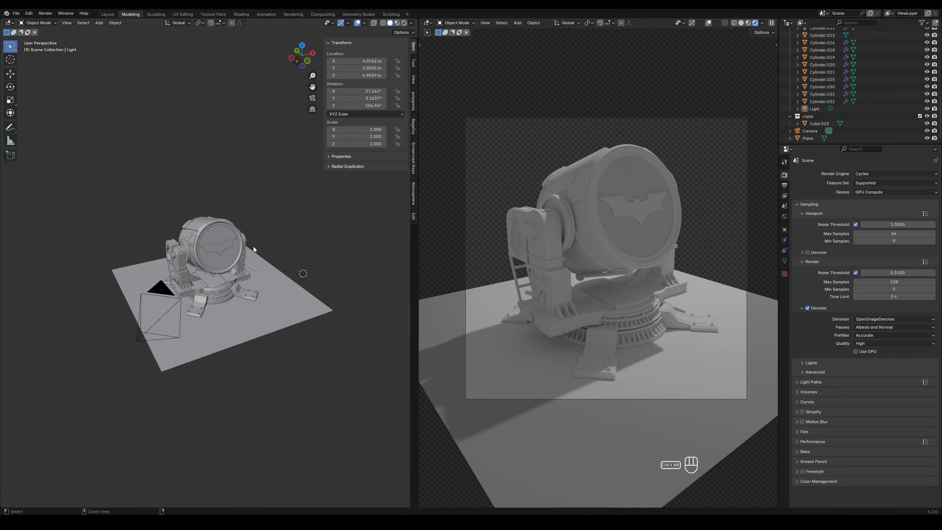
pyautogui.moveTo(253, 246); pyautogui.dragTo(282, 193, button='middle')
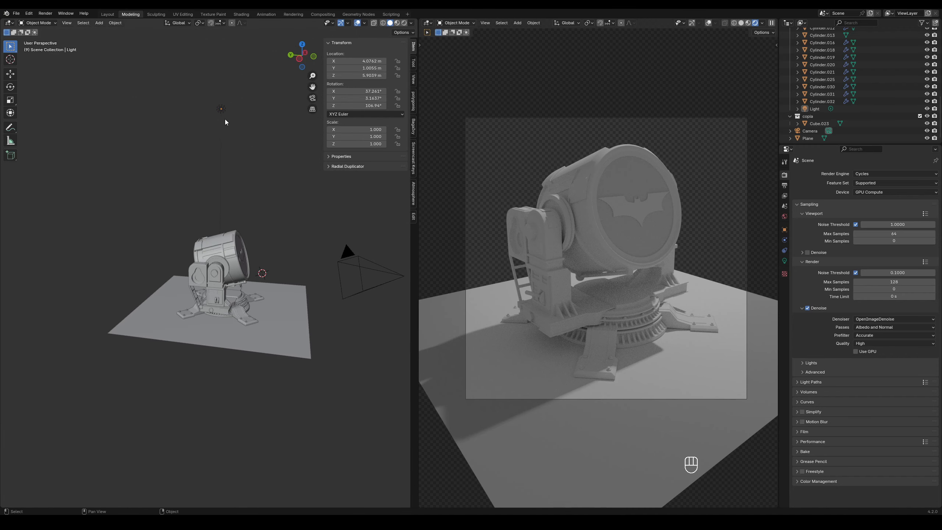
pyautogui.click(222, 109)
pyautogui.moveTo(264, 144); pyautogui.dragTo(234, 148, button='middle')
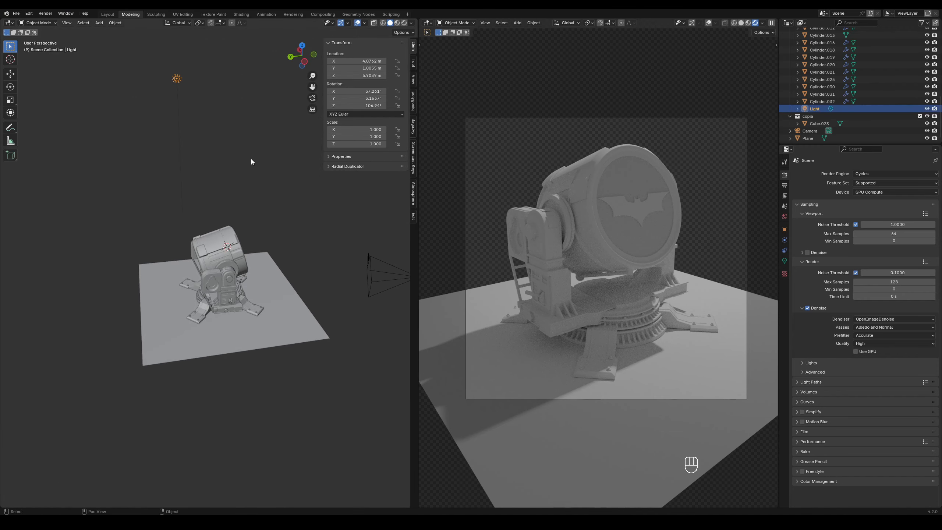
# Step: Try rotating the light, and move it to about X 2.32 m, Y 0.71 m, Z 6.94 m above the searchlight
pyautogui.press('r')
pyautogui.click(222, 221)
pyautogui.moveTo(223, 221); pyautogui.dragTo(314, 224, button='middle')
pyautogui.moveTo(215, 177); pyautogui.dragTo(133, 104)
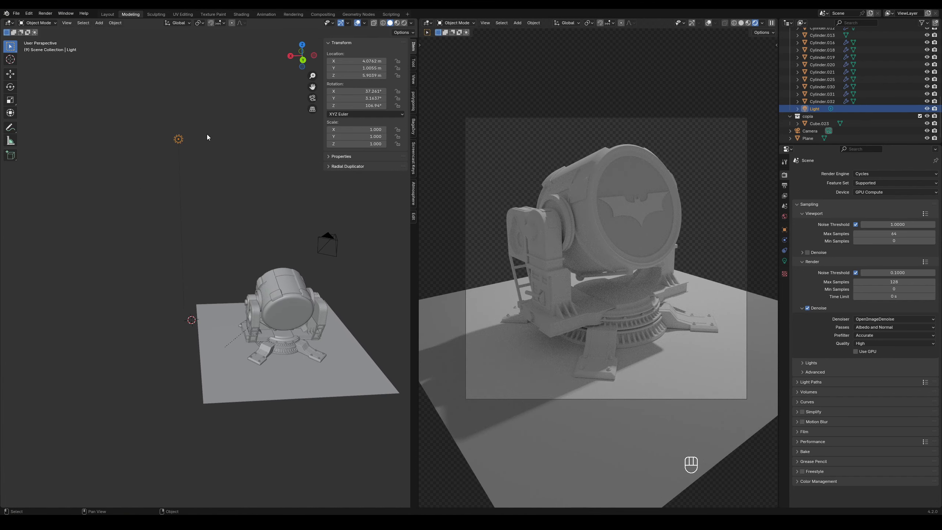
pyautogui.press('r')
pyautogui.click(168, 134)
pyautogui.press('g')
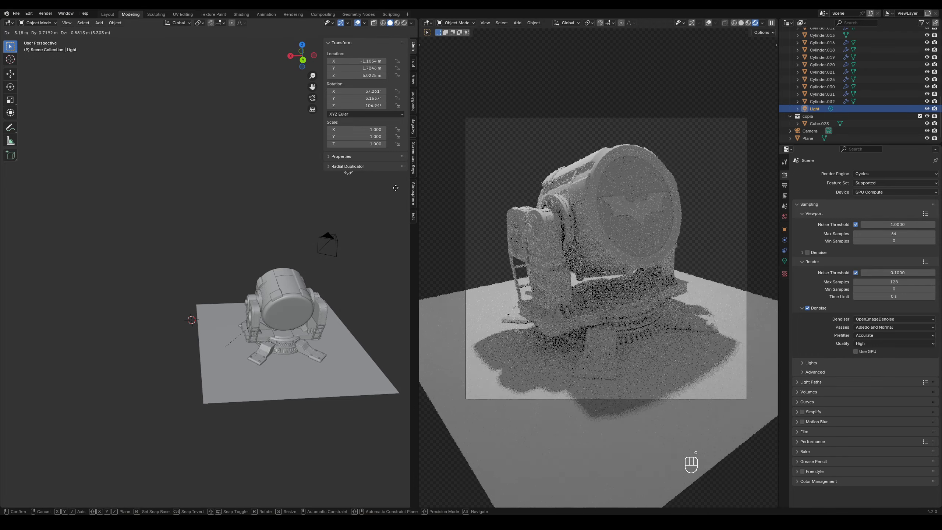
pyautogui.click(267, 126)
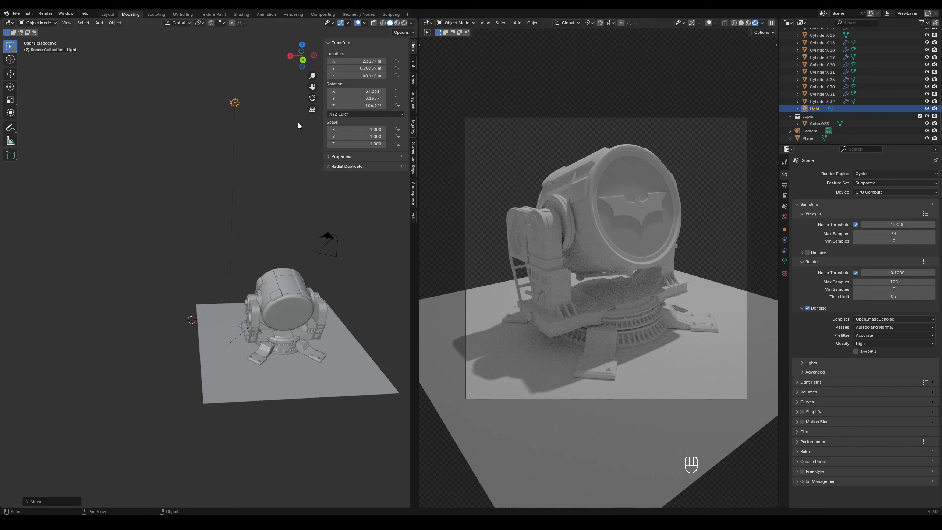
# Step: Delete the light and join the two 3D views into a single rendered camera view
pyautogui.press('x')
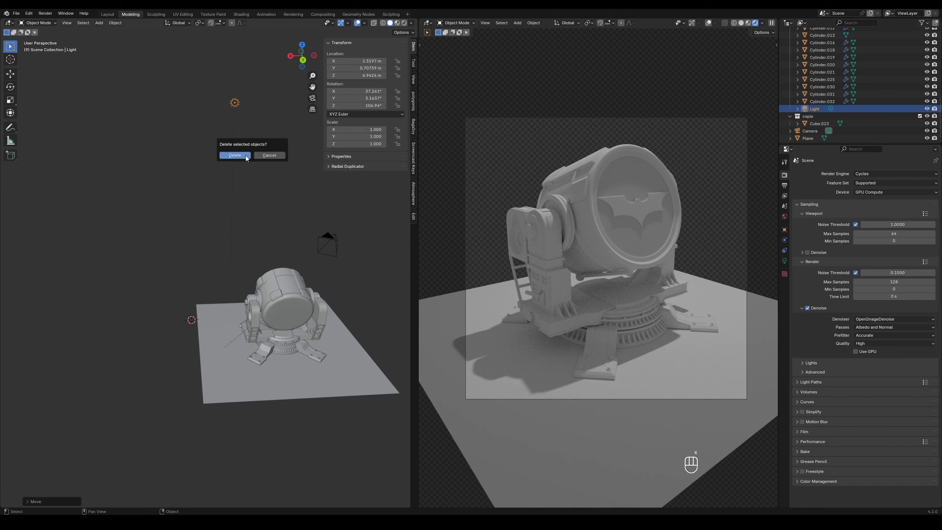
pyautogui.click(244, 161)
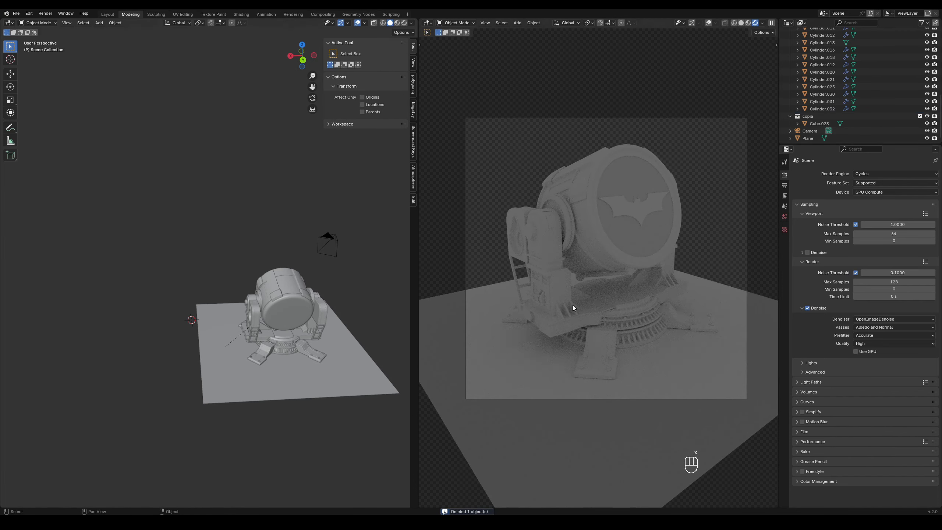
pyautogui.rightClick(417, 243)
pyautogui.click(401, 259)
pyautogui.click(352, 246)
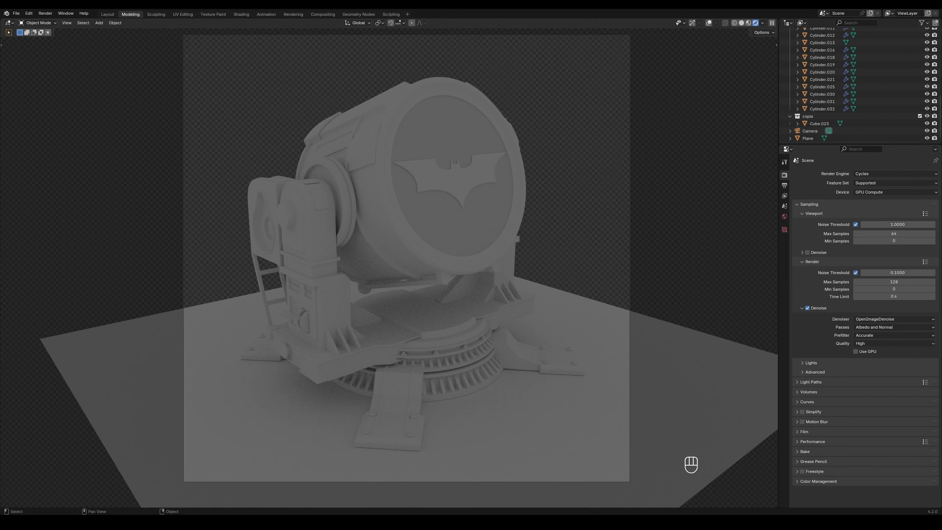
# Step: Switch the viewport to material preview and compare several built-in HDRI environments on the searchlight
pyautogui.click(749, 23)
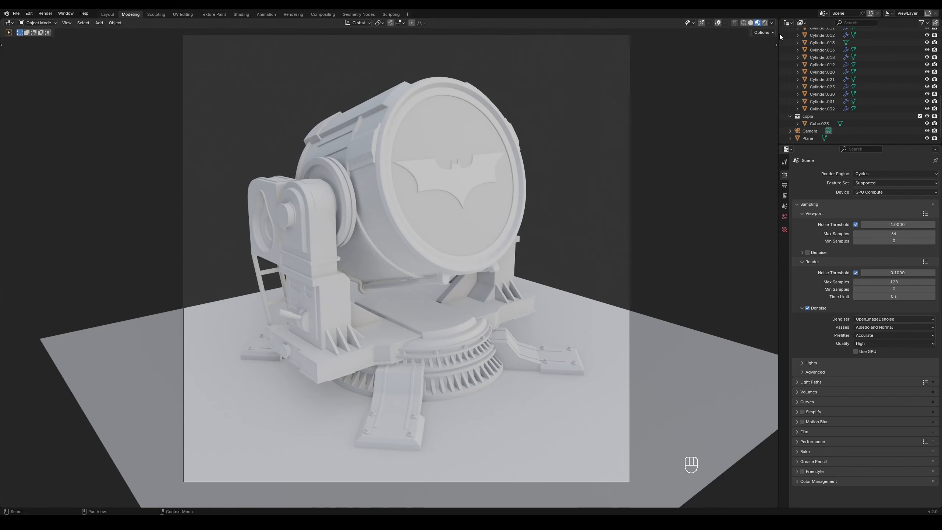
pyautogui.click(772, 24)
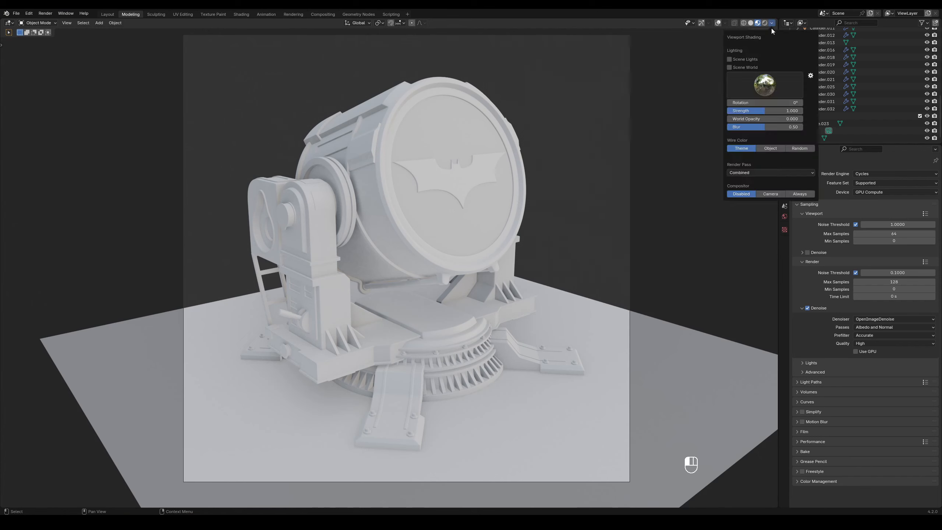
pyautogui.click(773, 90)
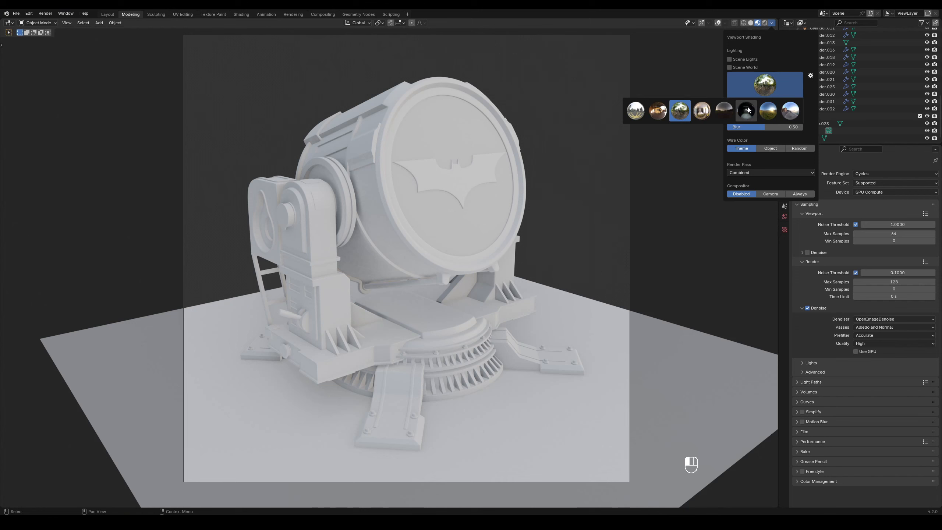
pyautogui.click(707, 110)
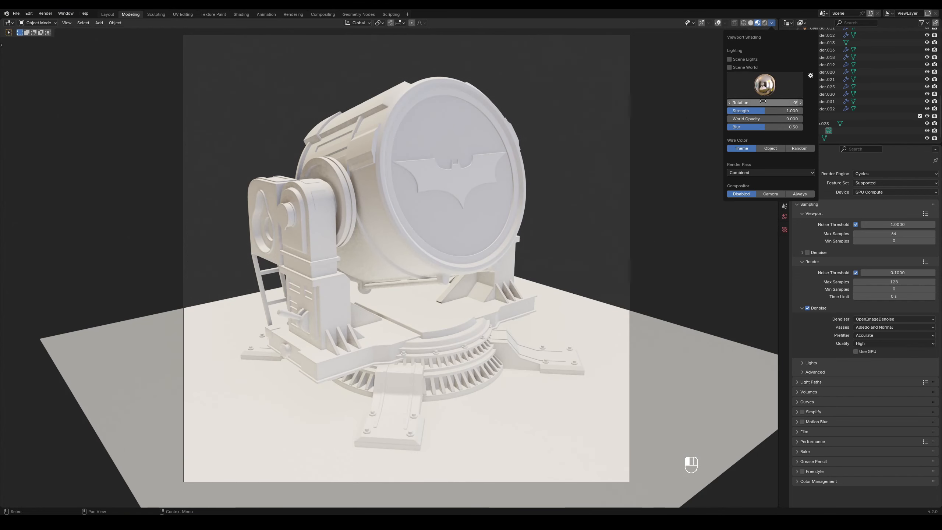
pyautogui.click(764, 86)
pyautogui.click(768, 110)
pyautogui.click(764, 85)
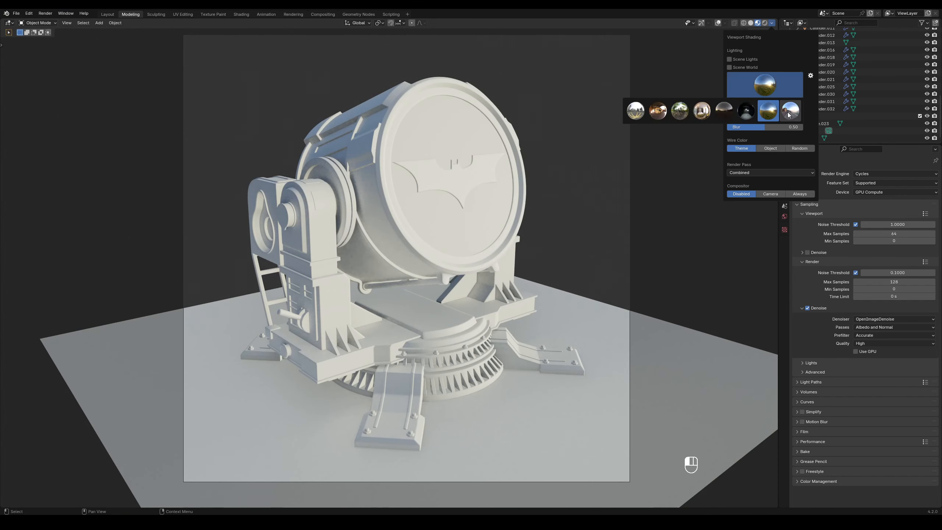
pyautogui.click(790, 111)
pyautogui.click(763, 89)
pyautogui.click(658, 110)
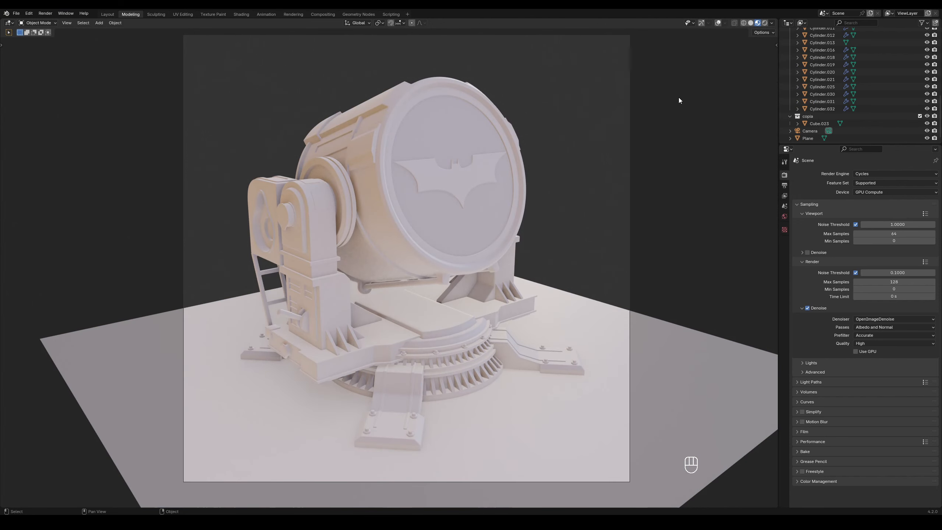
# Step: Light the material preview with the first built-in HDRI environment
pyautogui.click(773, 24)
pyautogui.click(735, 95)
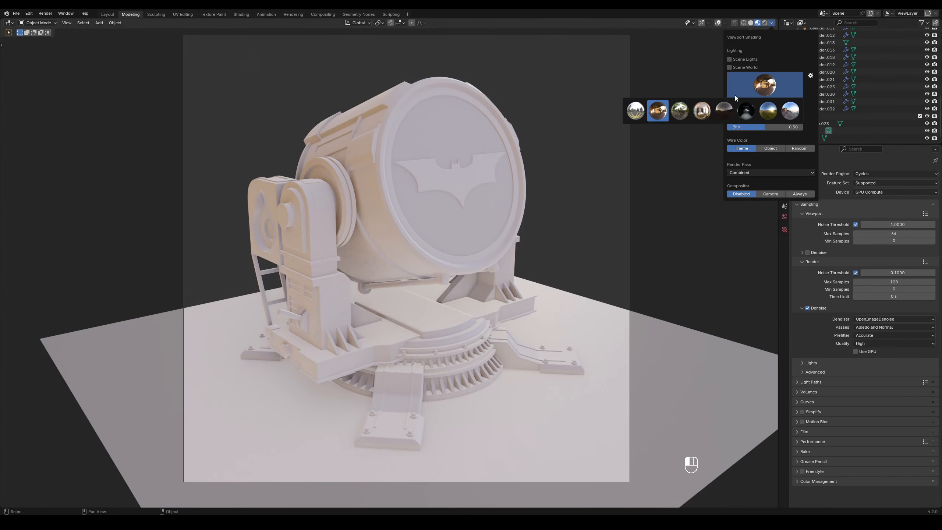
pyautogui.click(636, 111)
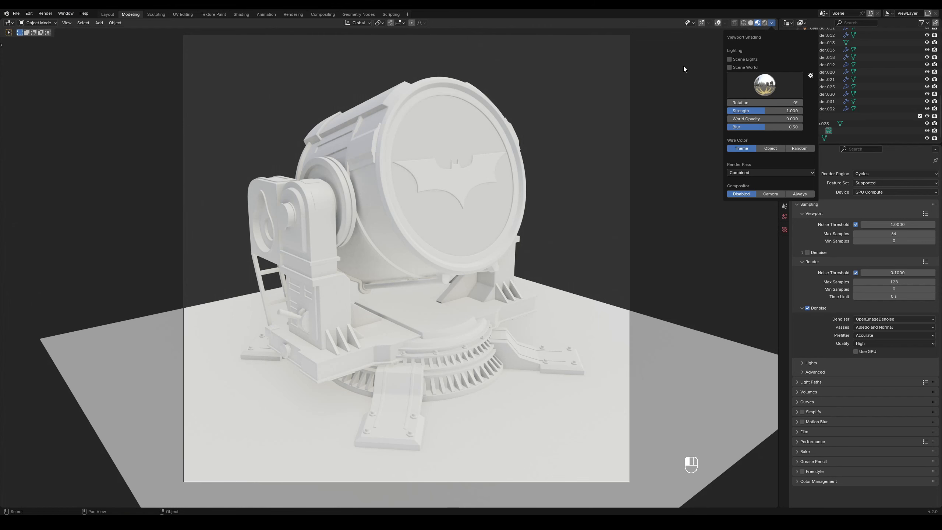
# Step: Return to rendered shading with the live render running and set the world background colour to black, value 0
pyautogui.click(764, 23)
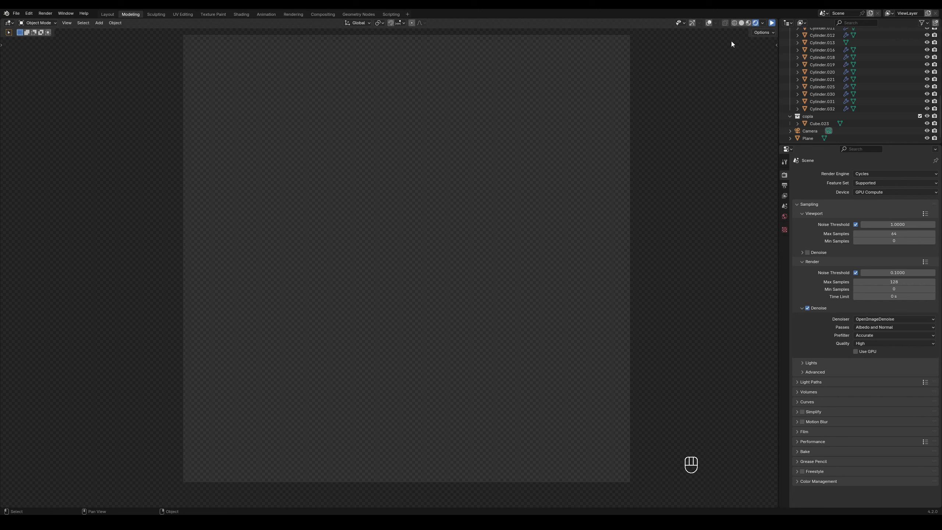
pyautogui.click(773, 23)
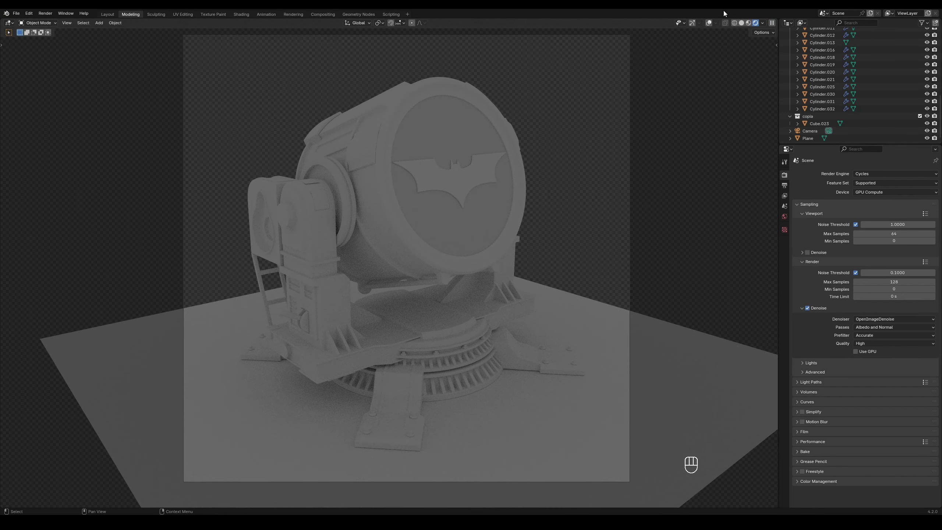
pyautogui.click(785, 216)
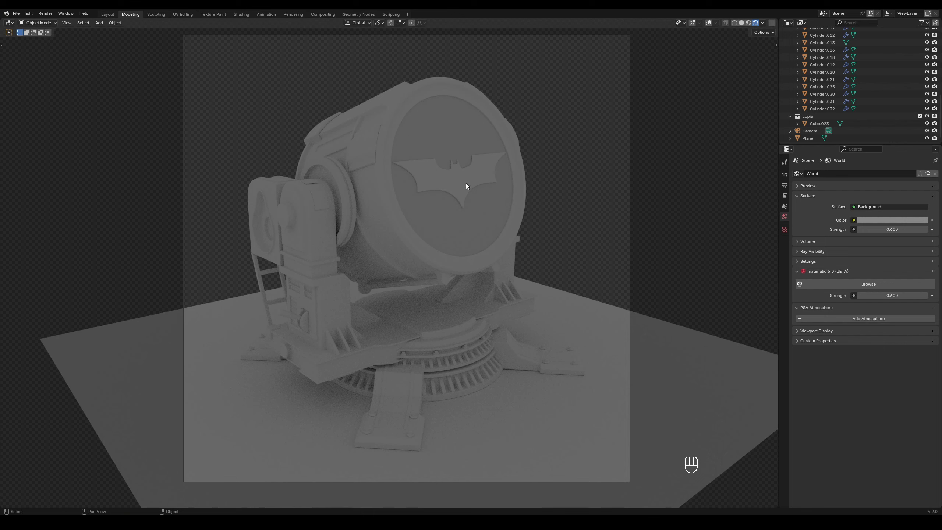
pyautogui.click(871, 220)
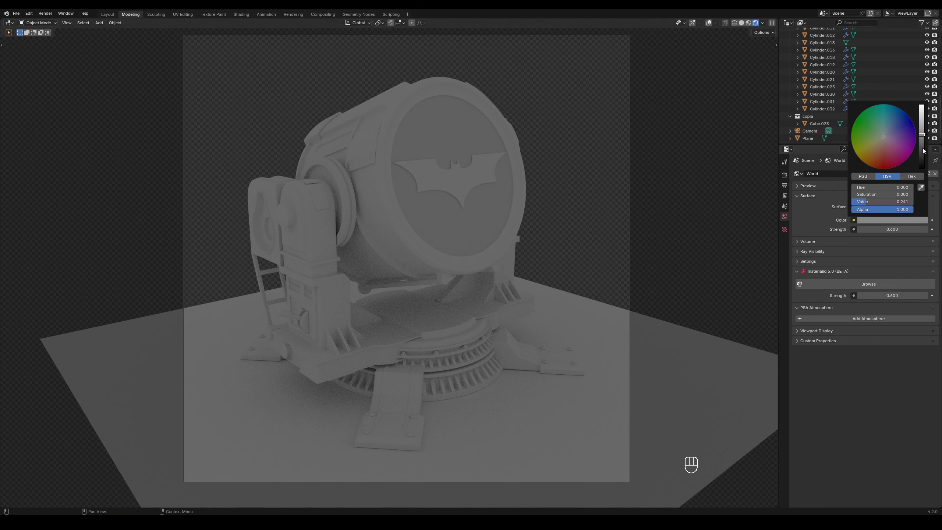
pyautogui.moveTo(923, 151); pyautogui.dragTo(923, 178)
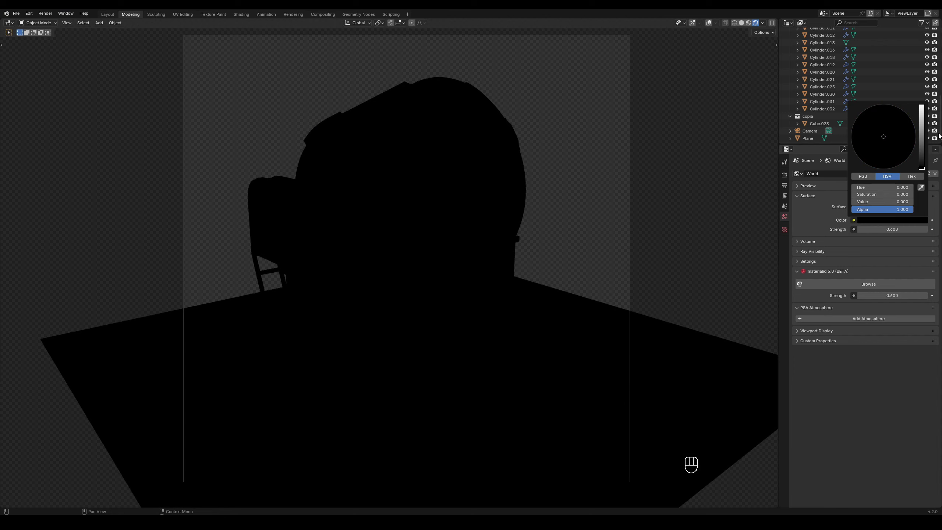
# Step: Turn the film's transparent background off and on again to compare the black world with transparency
pyautogui.click(784, 174)
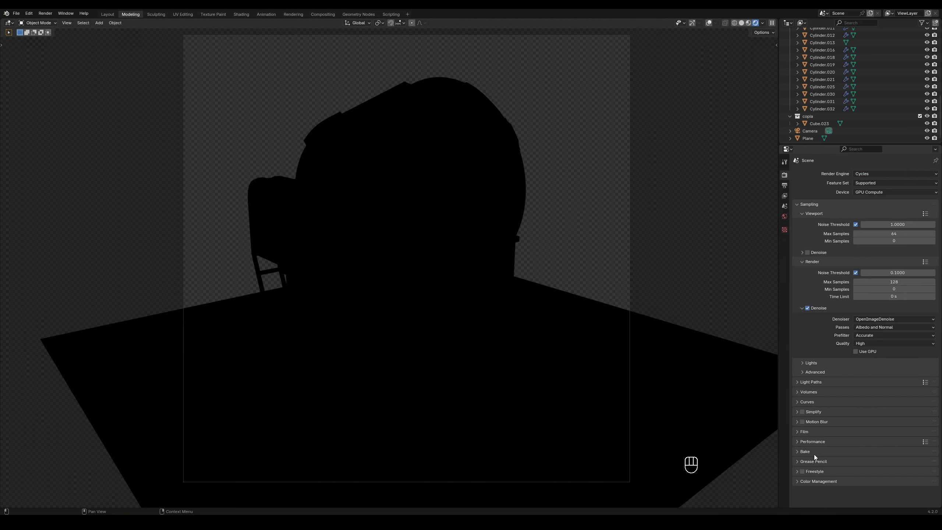
pyautogui.click(806, 433)
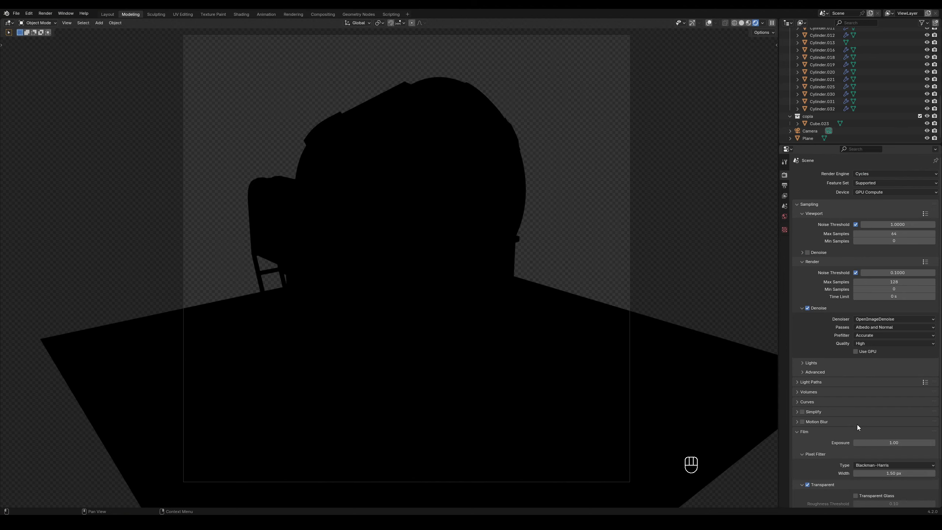
pyautogui.click(808, 484)
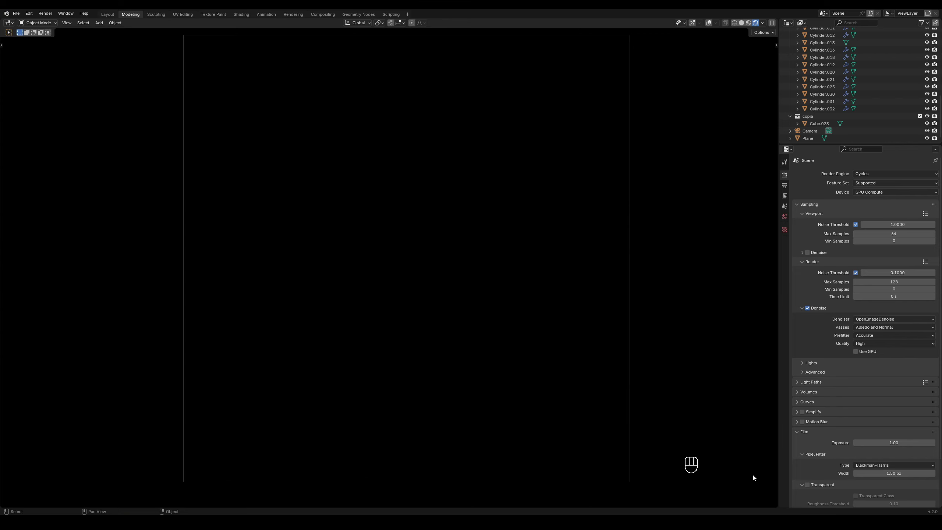
pyautogui.click(808, 485)
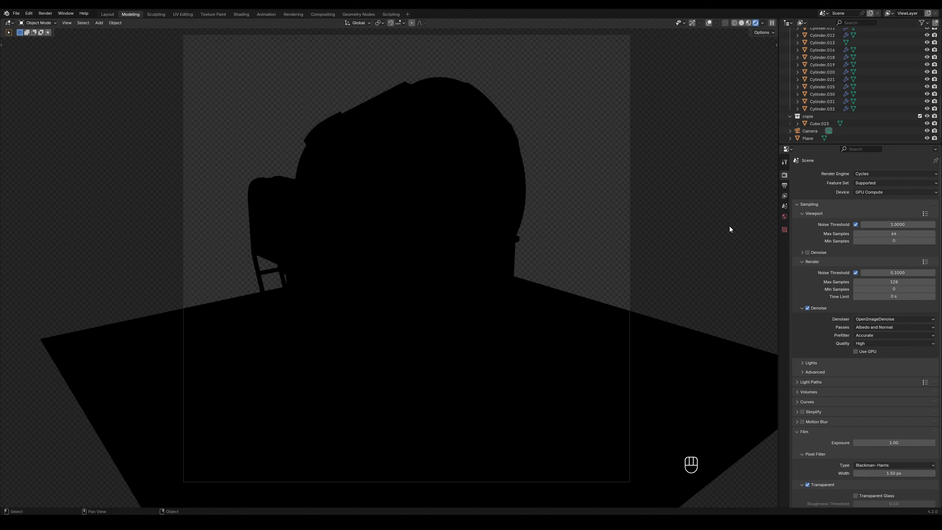
pyautogui.click(784, 206)
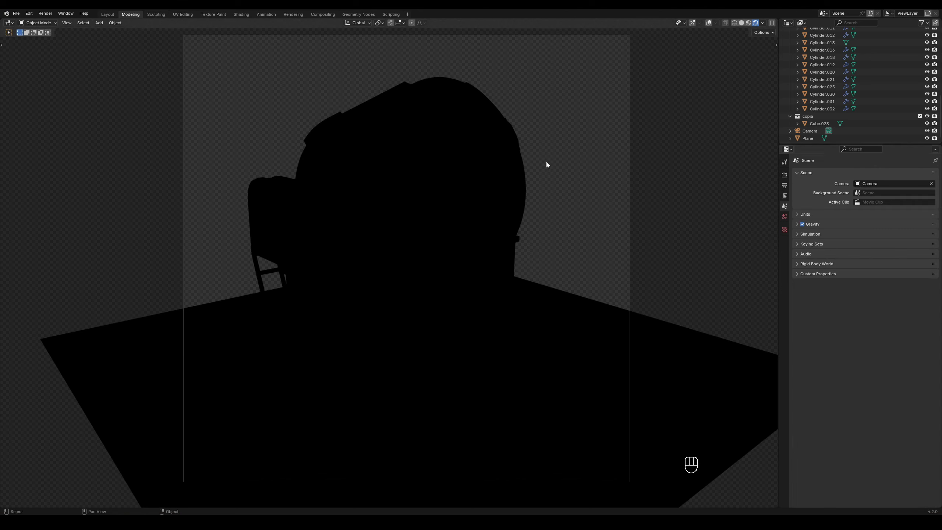
pyautogui.click(784, 174)
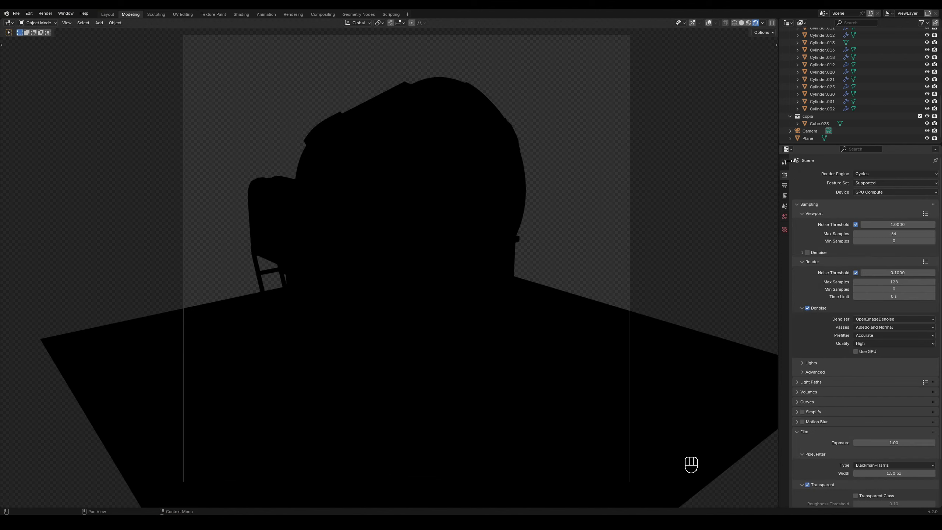
# Step: Brighten the world background colour to a mid-grey and return the viewport to solid shading
pyautogui.click(449, 186)
pyautogui.click(784, 216)
pyautogui.click(869, 220)
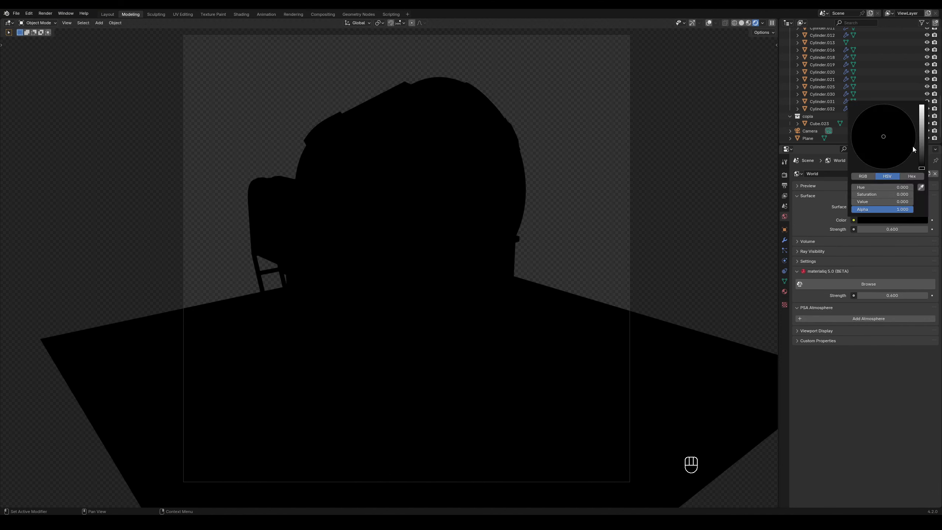
pyautogui.click(921, 144)
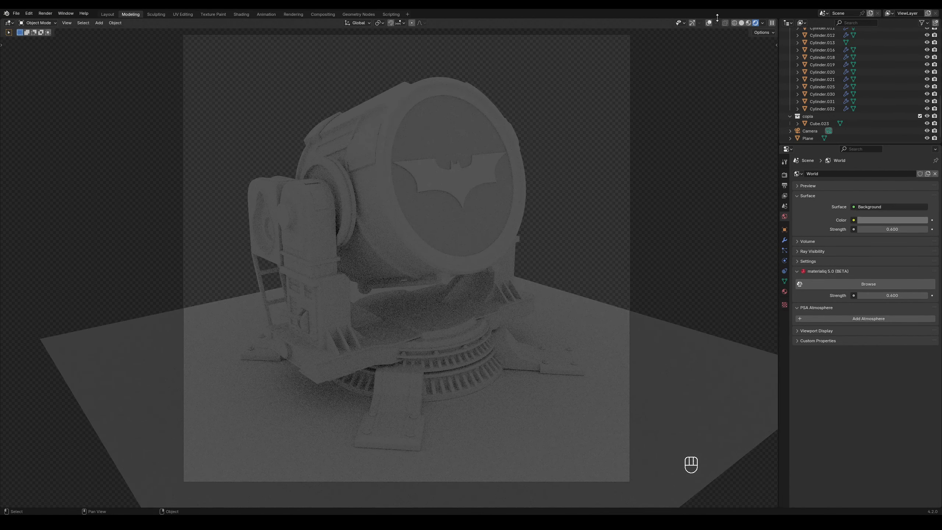
pyautogui.click(742, 24)
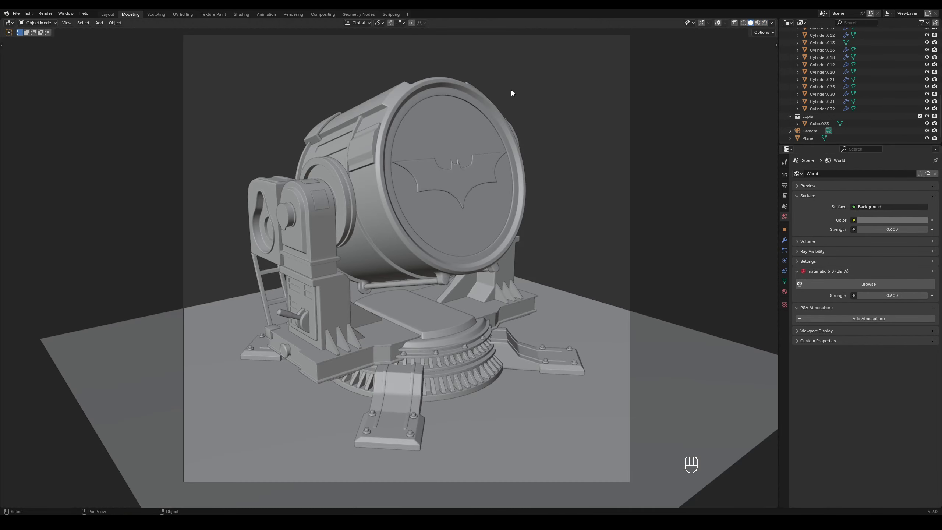
# Step: Leave the camera view, select the floor plane and turn the viewport overlays and gizmos back on
pyautogui.press('KP_1')
pyautogui.moveTo(517, 90); pyautogui.dragTo(340, 273, button='middle')
pyautogui.click(312, 318)
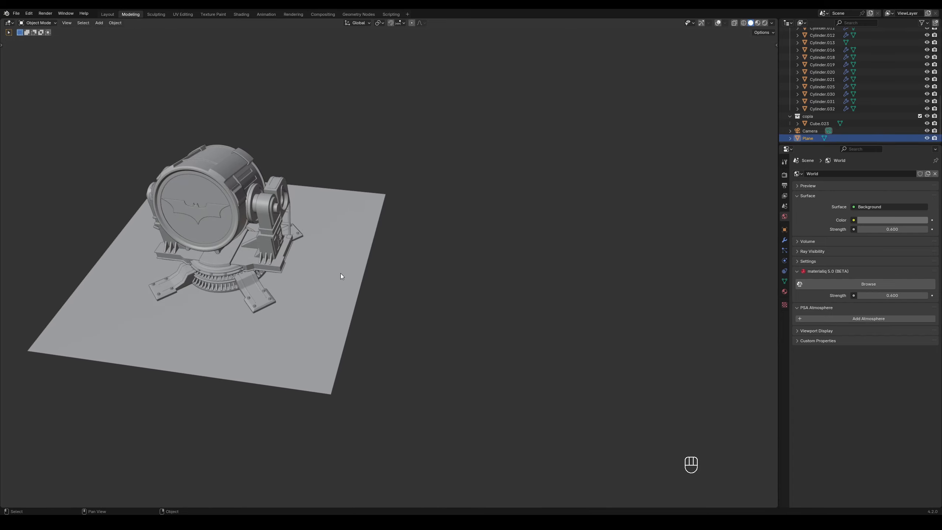
pyautogui.click(719, 25)
pyautogui.click(701, 24)
pyautogui.moveTo(414, 215); pyautogui.dragTo(437, 193, button='middle')
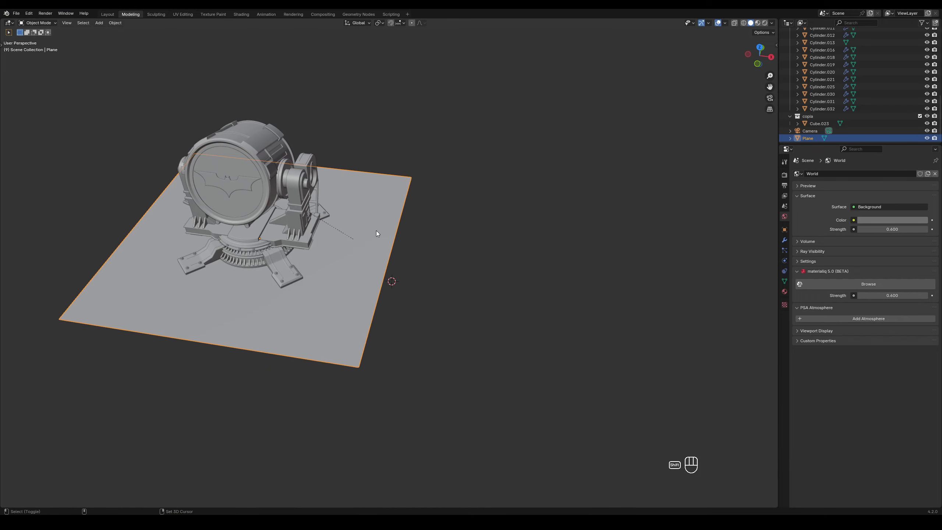
# Step: Duplicate the floor plane beside the original and extrude the copy's far edge upward along Z into a backdrop wall
pyautogui.hotkey('shift', 'd')
pyautogui.click(649, 265)
pyautogui.moveTo(650, 265); pyautogui.dragTo(558, 178, button='middle')
pyautogui.press('Tab')
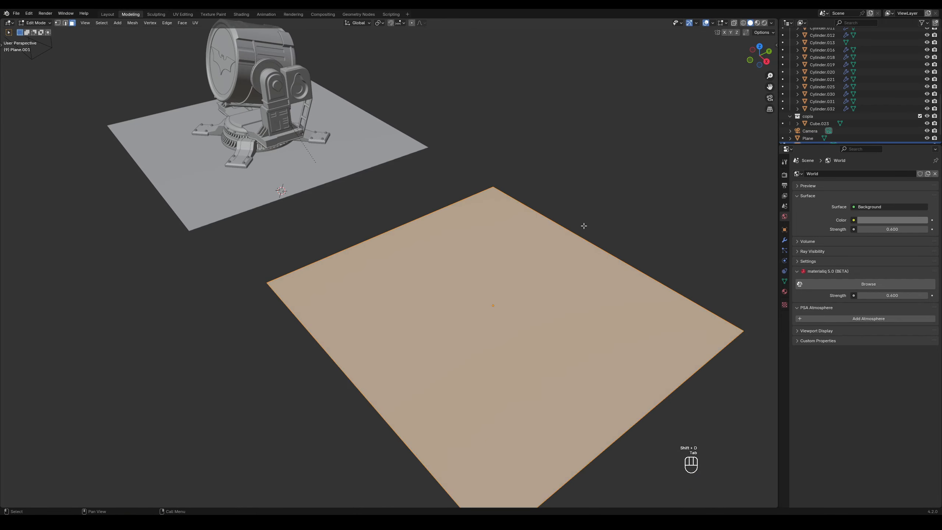
pyautogui.press('2')
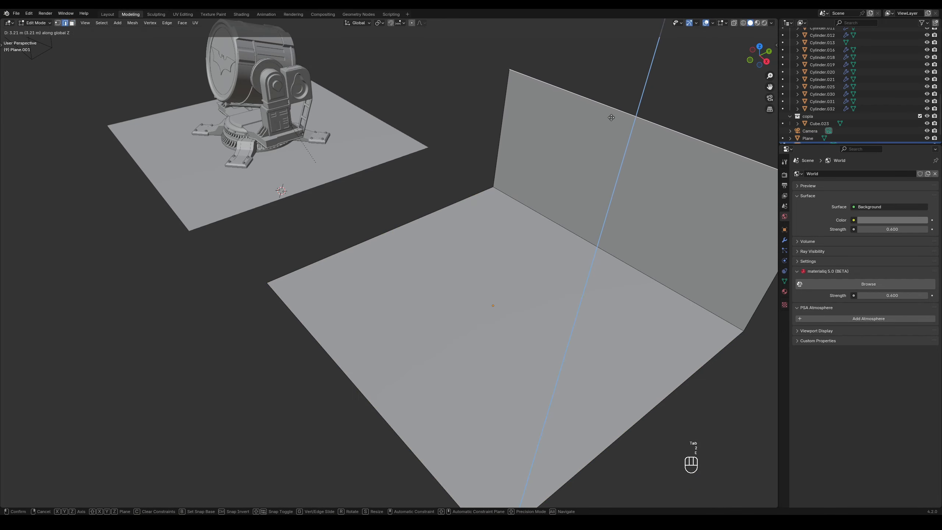
pyautogui.click(668, 53)
pyautogui.keyDown('shift'); pyautogui.moveTo(594, 173); pyautogui.dragTo(500, 178, button='middle'); pyautogui.keyUp('shift')
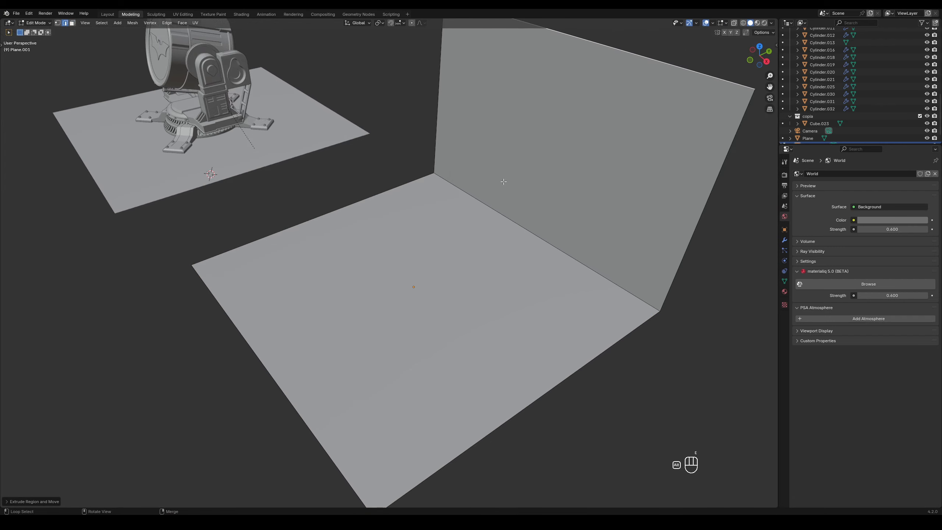
# Step: Bevel the edge between the copy's floor and wall with several segments into a wide rounded curve
pyautogui.moveTo(502, 257); pyautogui.dragTo(538, 206, button='middle')
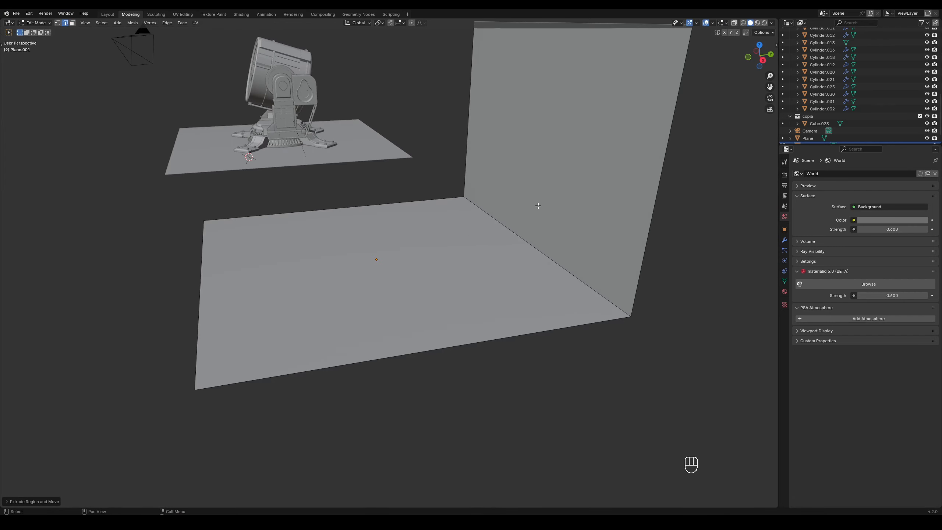
pyautogui.click(526, 234)
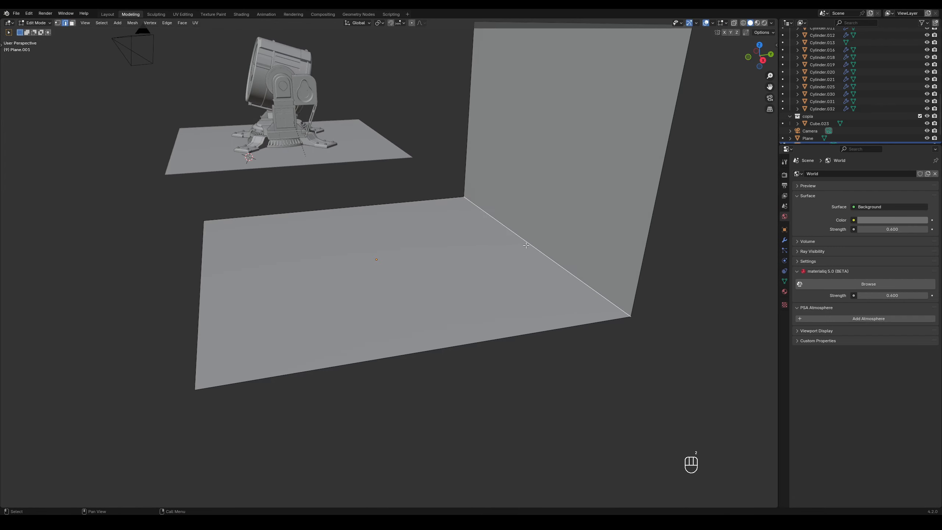
pyautogui.hotkey('ctrl', 'b')
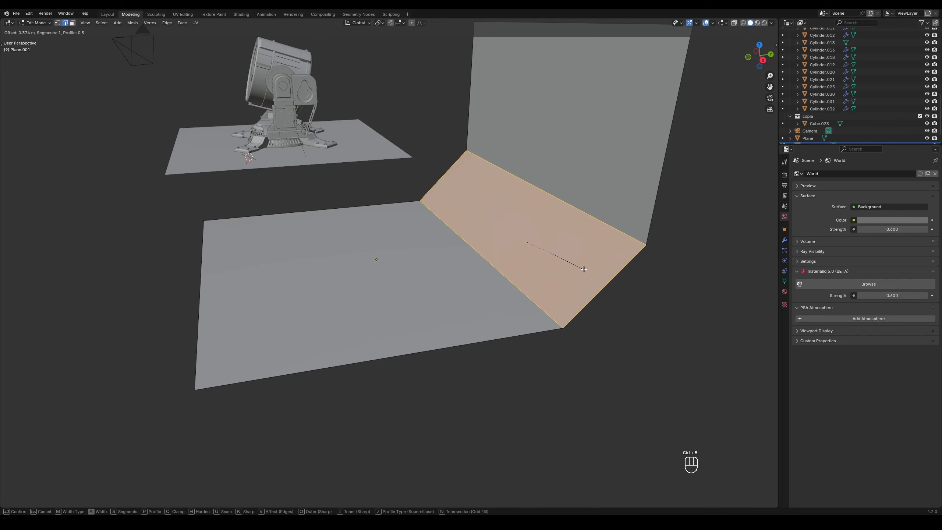
pyautogui.scroll(6, 593, 279)
pyautogui.click(593, 279)
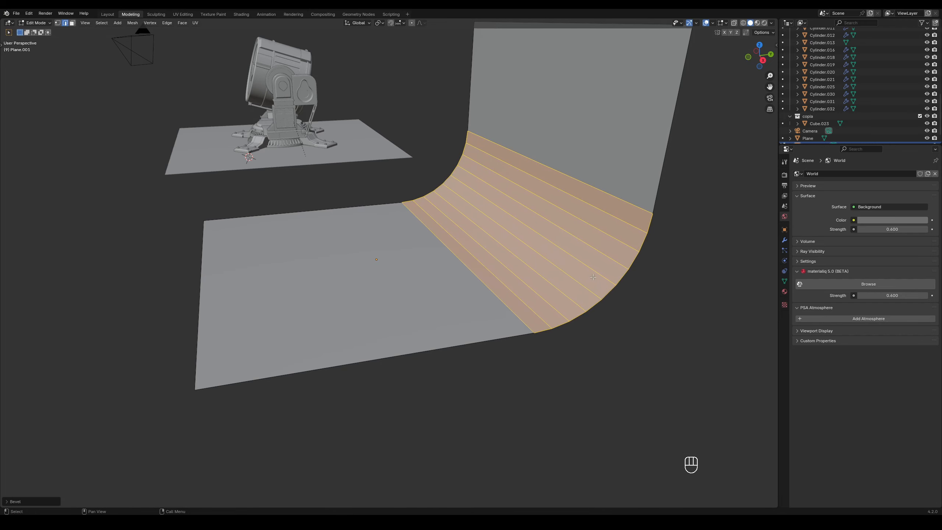
# Step: Apply Shade Auto Smooth to the curved backdrop in Object Mode and inspect its smooth transition
pyautogui.press('Tab')
pyautogui.rightClick(563, 221)
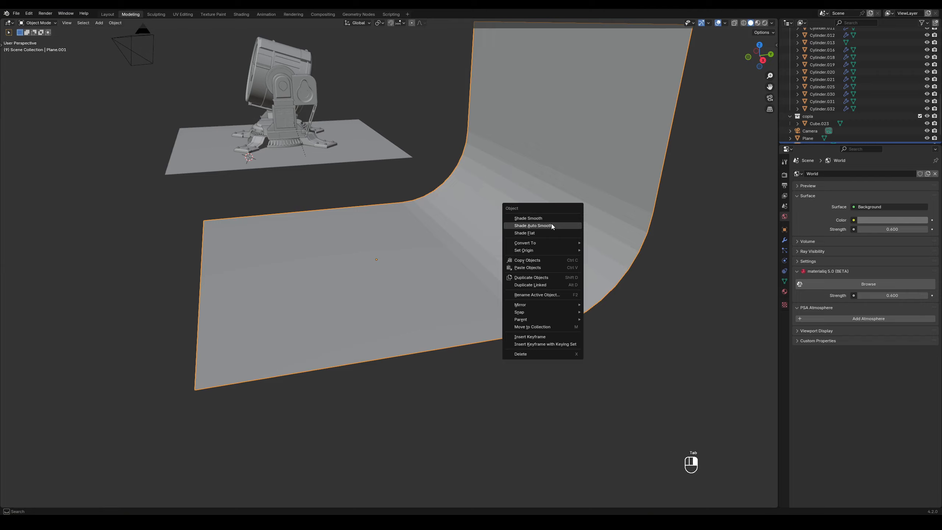
pyautogui.click(553, 225)
pyautogui.moveTo(512, 226); pyautogui.dragTo(593, 202, button='middle')
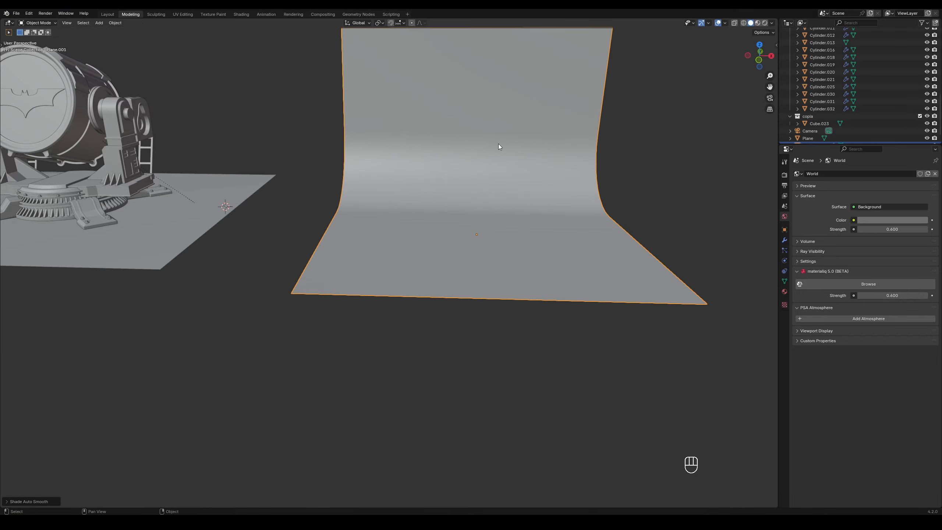
pyautogui.moveTo(499, 147); pyautogui.dragTo(512, 194, button='middle')
pyautogui.moveTo(584, 269); pyautogui.dragTo(467, 253, button='middle')
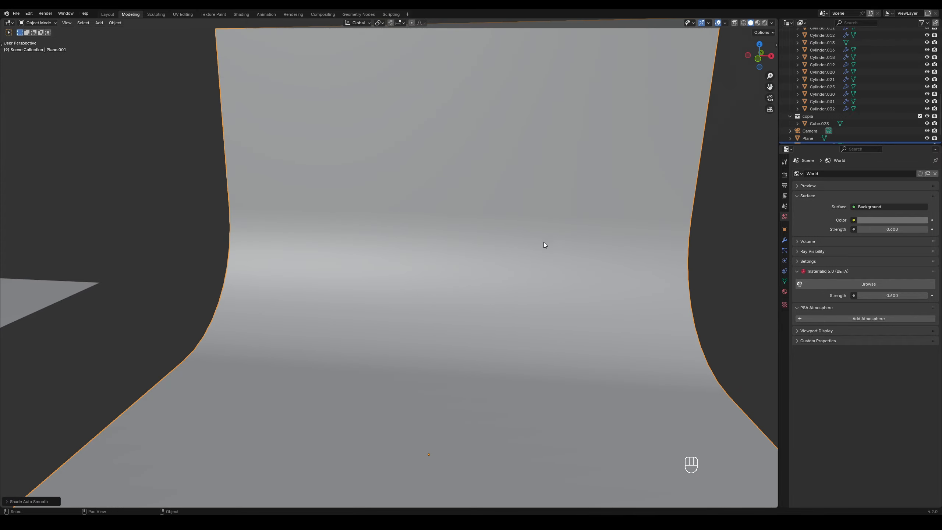
pyautogui.keyDown('shift'); pyautogui.moveTo(544, 241); pyautogui.dragTo(633, 234, button='middle'); pyautogui.keyUp('shift')
pyautogui.scroll(-3, 556, 267)
pyautogui.keyDown('shift'); pyautogui.moveTo(419, 298); pyautogui.dragTo(568, 295, button='middle'); pyautogui.keyUp('shift')
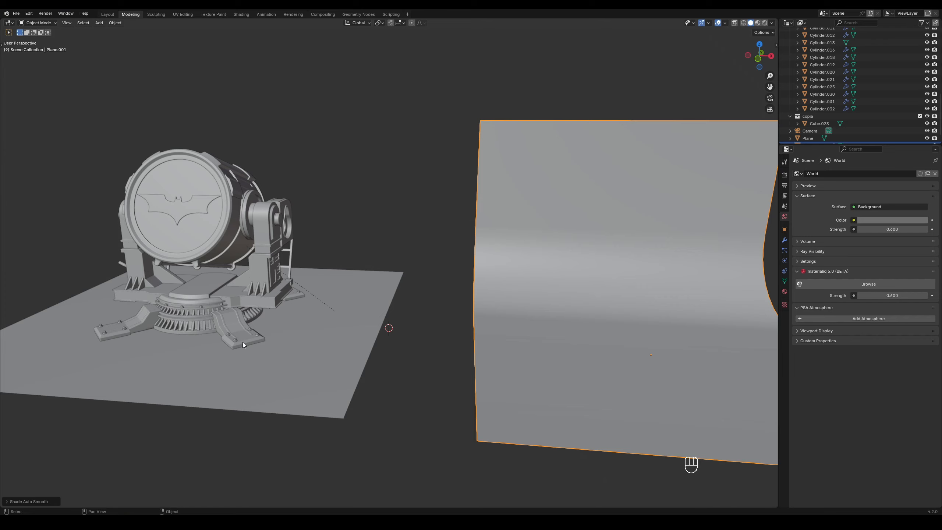
# Step: Hide the original floor plane beneath the searchlight and undo the hiding
pyautogui.click(291, 360)
pyautogui.press('h')
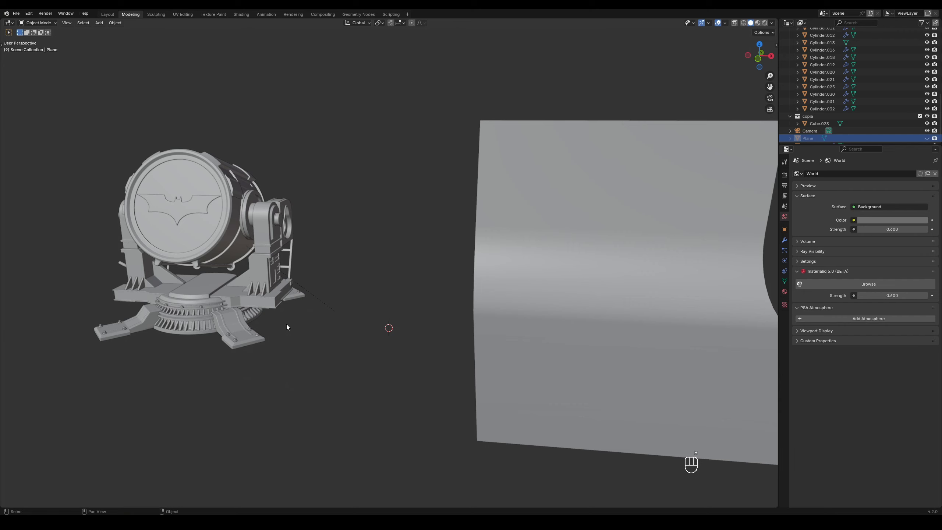
pyautogui.hotkey('ctrl', 'z')
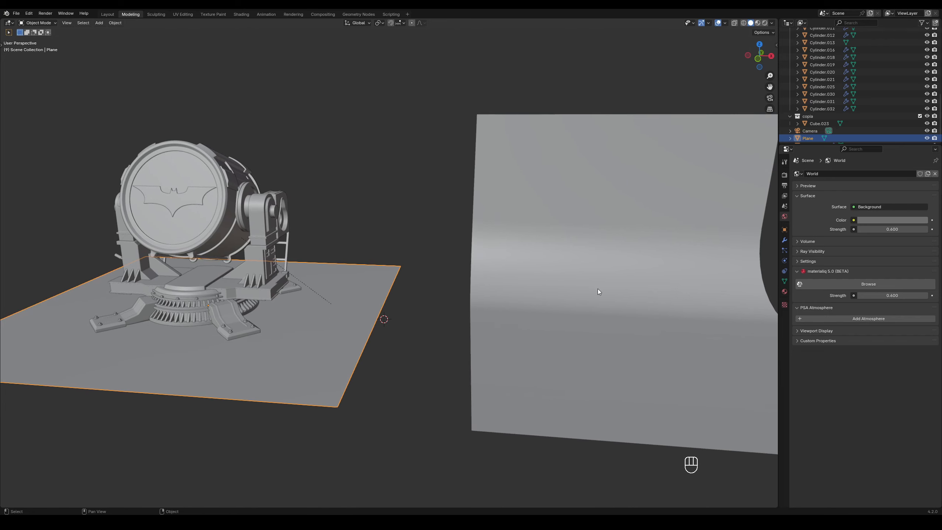
# Step: Delete the curved backdrop beside the searchlight
pyautogui.click(536, 320)
pyautogui.press('x')
pyautogui.click(598, 316)
# Step: Look through the camera in rendered shading and darken the world background colour to black
pyautogui.press('KP_0')
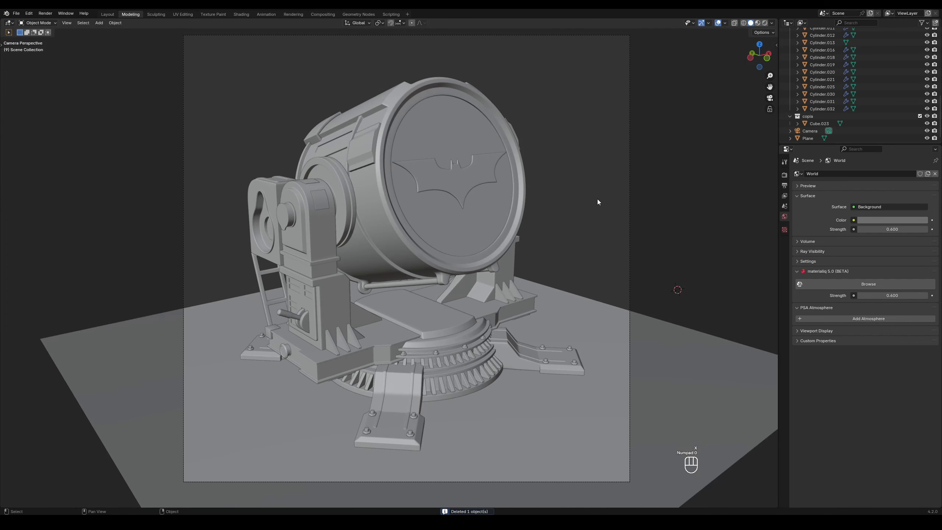
pyautogui.click(765, 23)
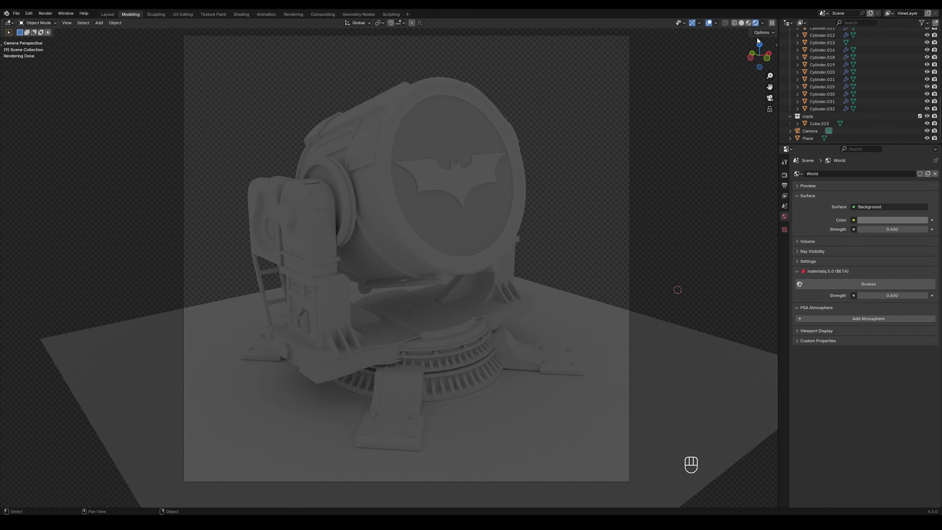
pyautogui.click(871, 219)
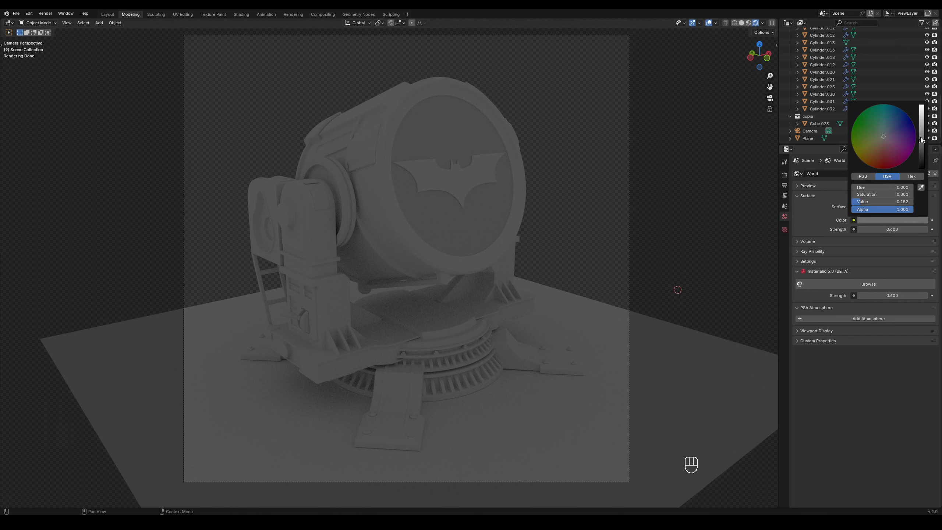
pyautogui.moveTo(923, 153); pyautogui.dragTo(922, 169)
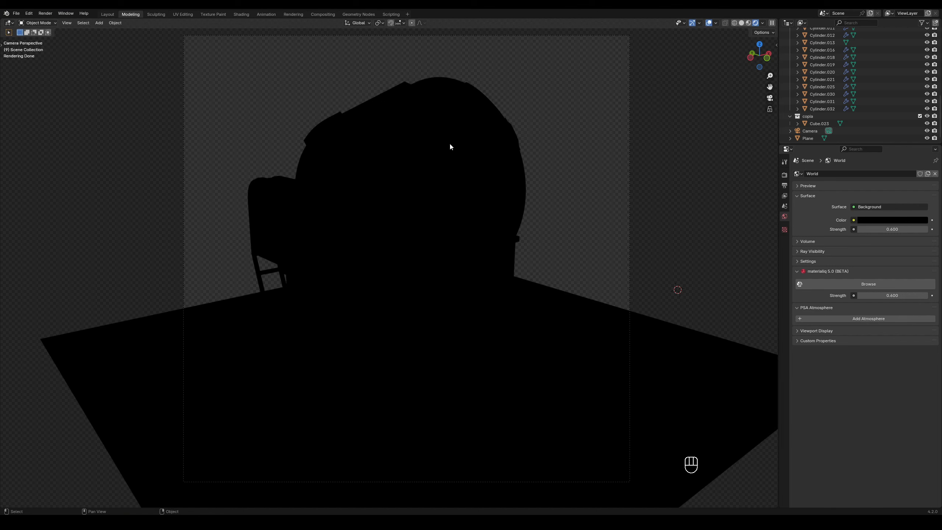
# Step: Split the 3D viewport vertically into two side-by-side views of about equal width
pyautogui.click(449, 147)
pyautogui.click(635, 241)
pyautogui.rightClick(779, 132)
pyautogui.click(755, 117)
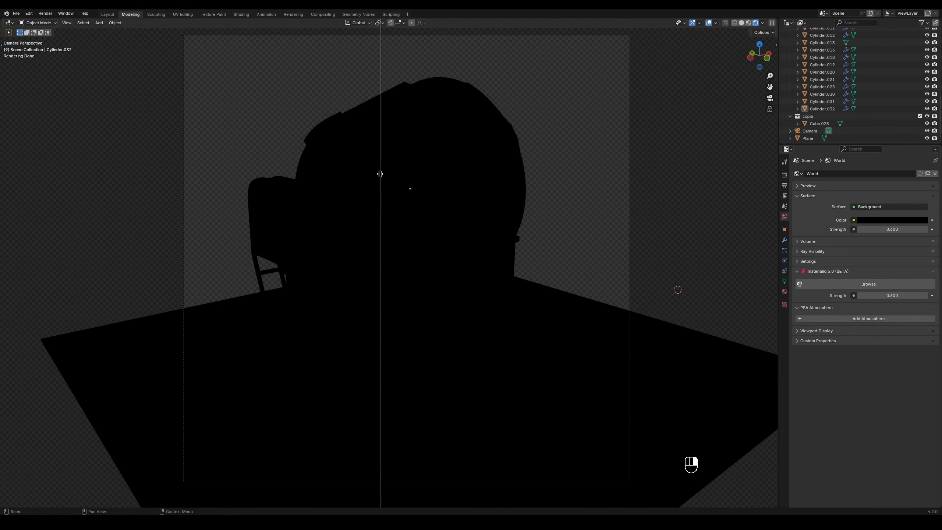
pyautogui.click(398, 173)
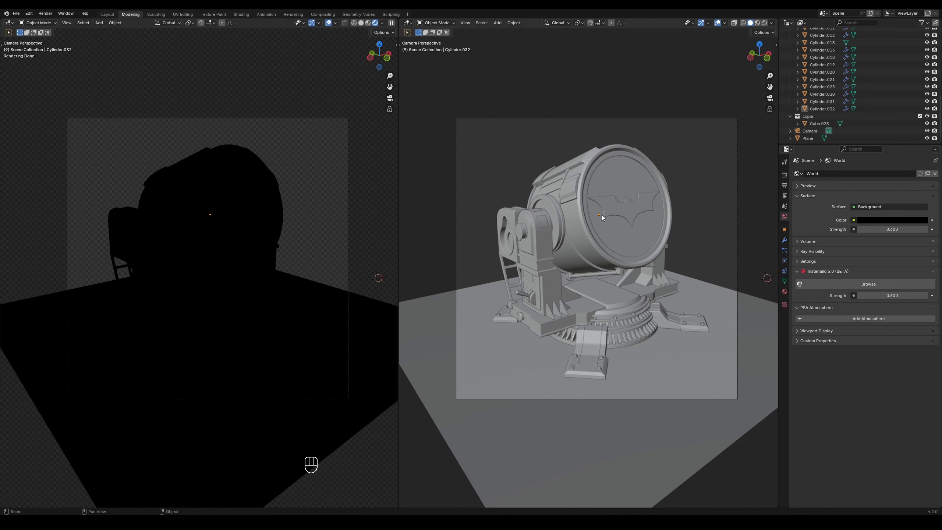
# Step: Show the camera view rendered in one viewport and a free perspective view in solid shading in the other
pyautogui.click(765, 24)
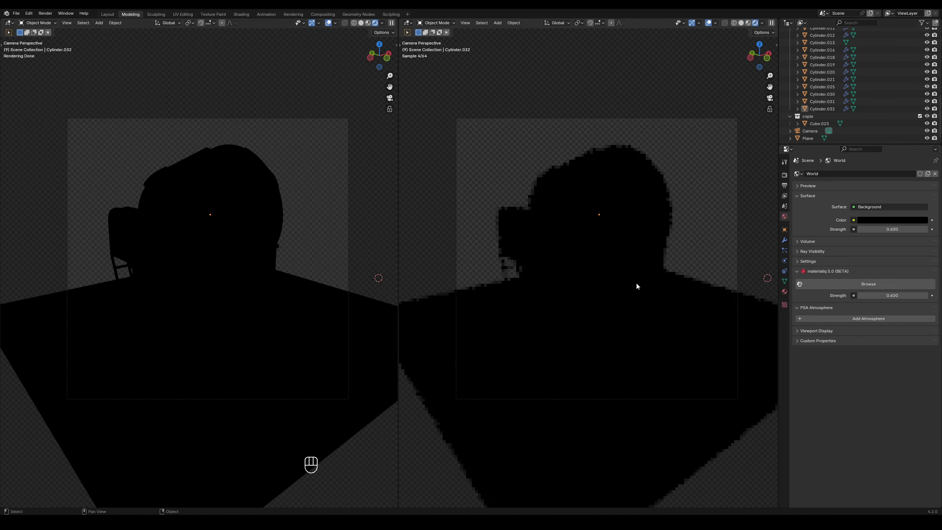
pyautogui.click(361, 24)
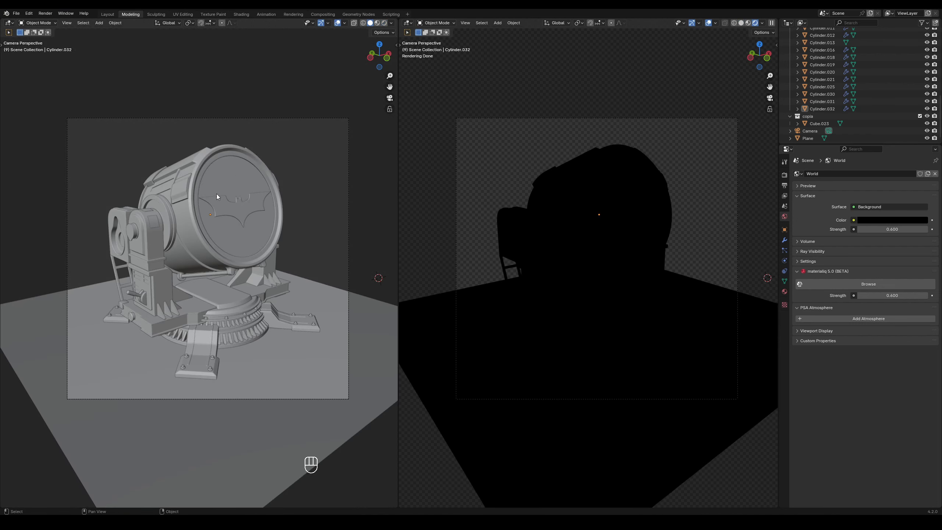
pyautogui.moveTo(208, 215); pyautogui.dragTo(158, 237, button='middle')
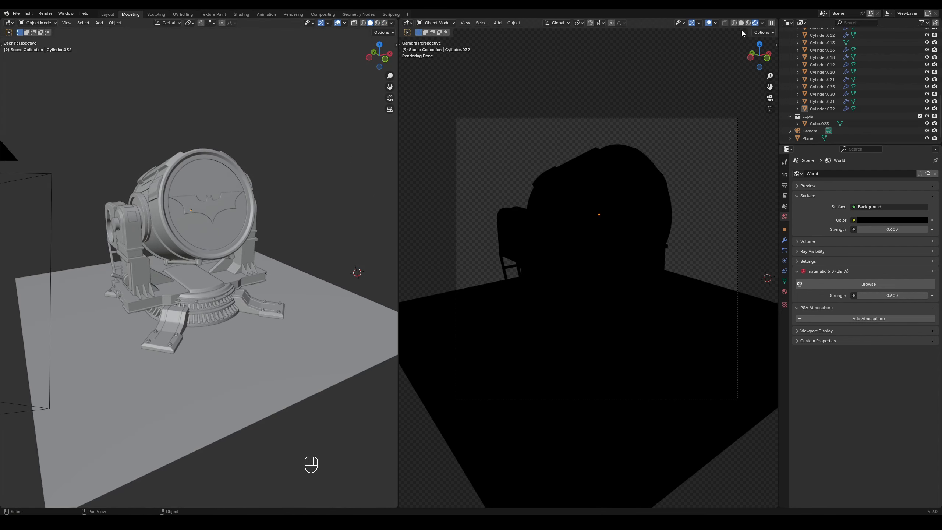
pyautogui.scroll(3, 647, 226)
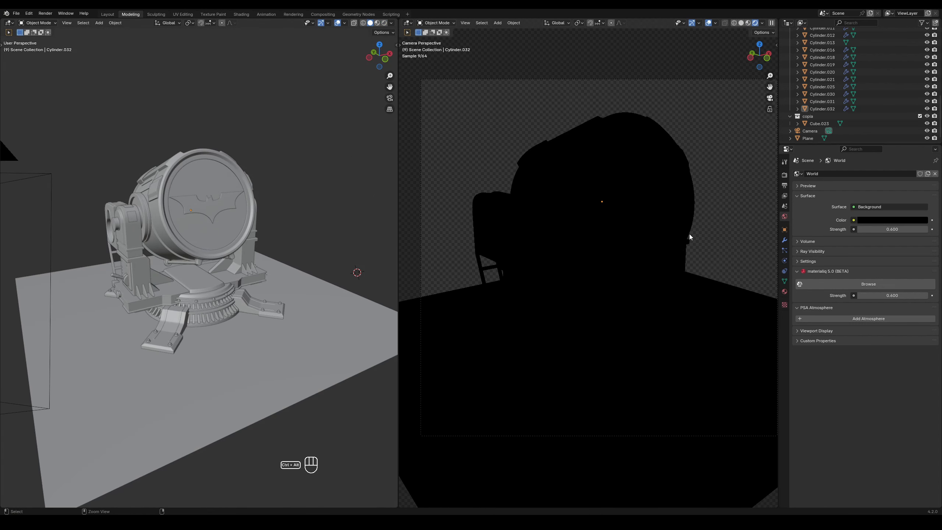
# Step: Add an area light to the scene from the solid-shaded perspective viewport
pyautogui.scroll(-5, 291, 166)
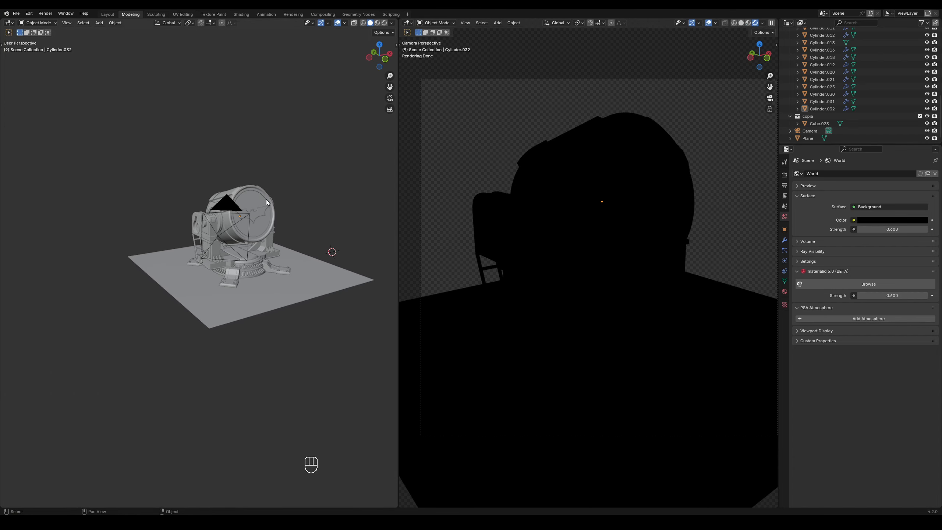
pyautogui.moveTo(267, 199); pyautogui.dragTo(309, 153, button='middle')
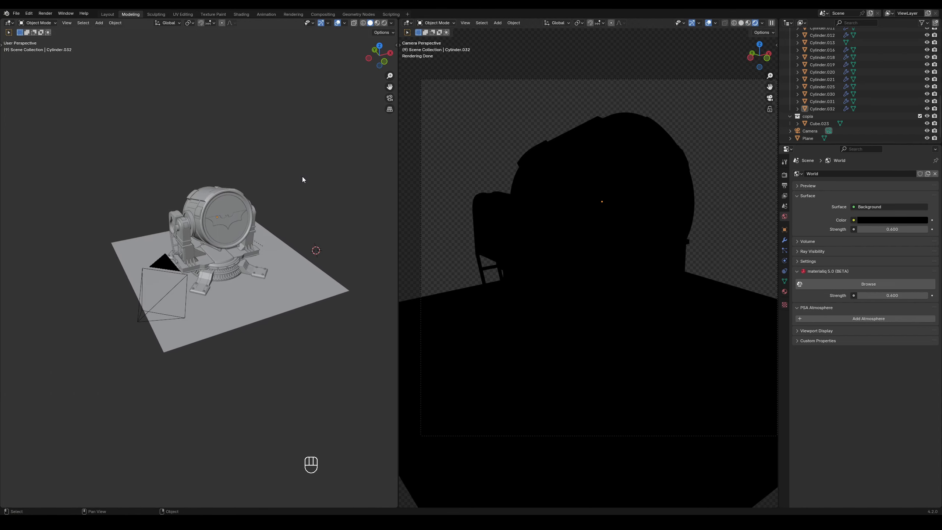
pyautogui.scroll(3, 196, 234)
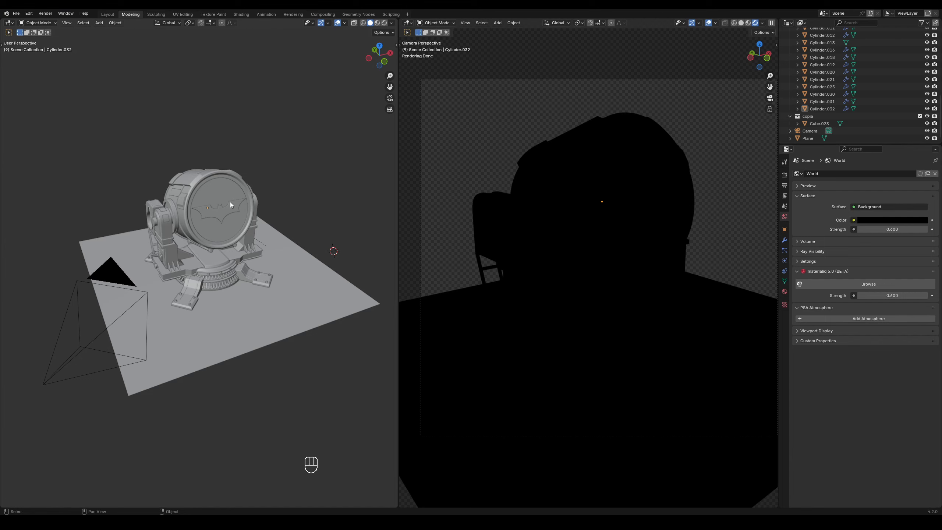
pyautogui.hotkey('shift', 'a')
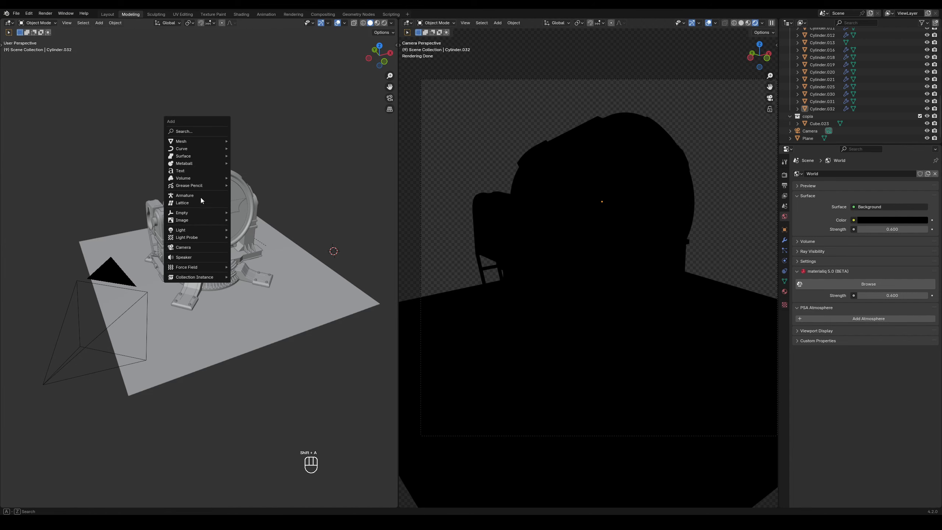
pyautogui.moveTo(189, 231)
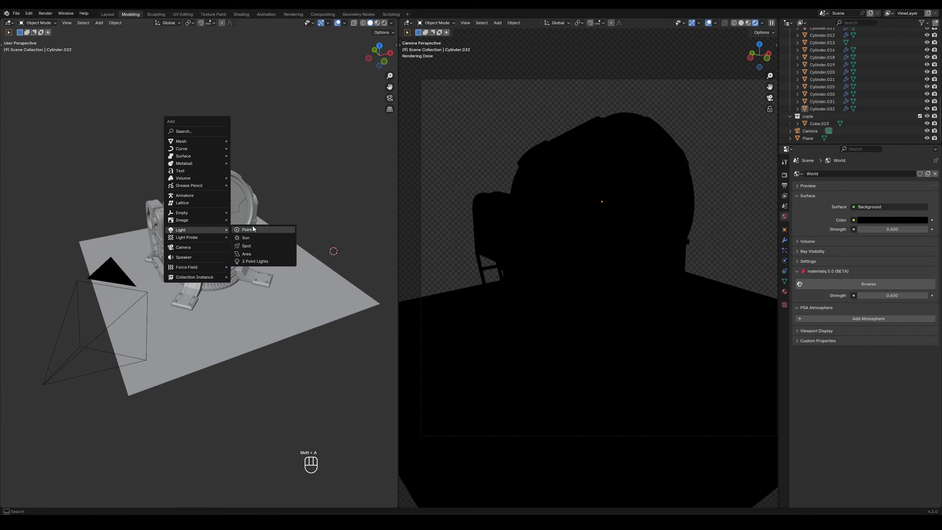
pyautogui.click(260, 256)
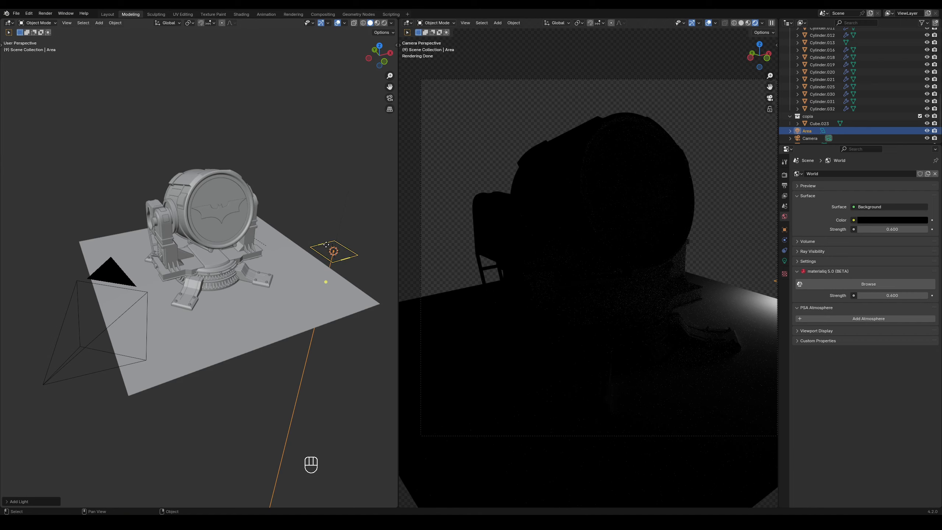
# Step: Move the area light in top view to the ground plane's front corner nearest the camera
pyautogui.press('g')
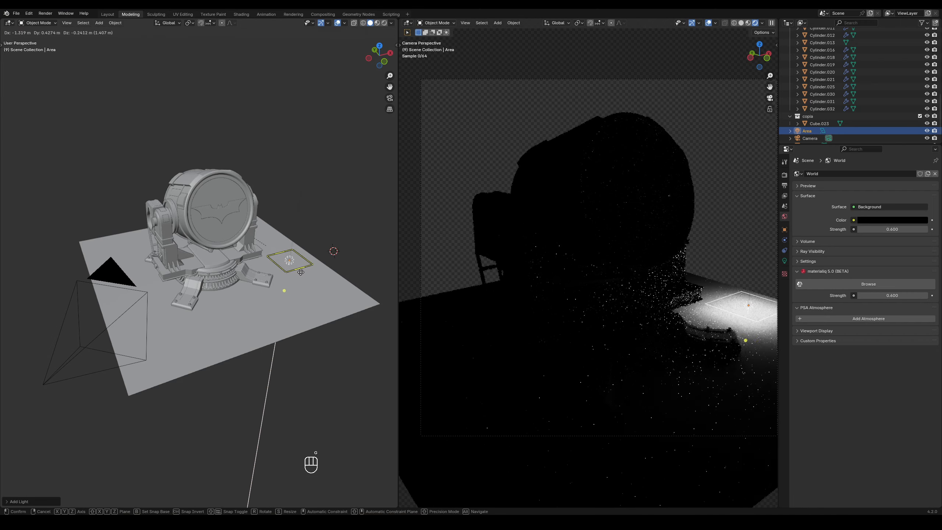
pyautogui.rightClick(305, 249)
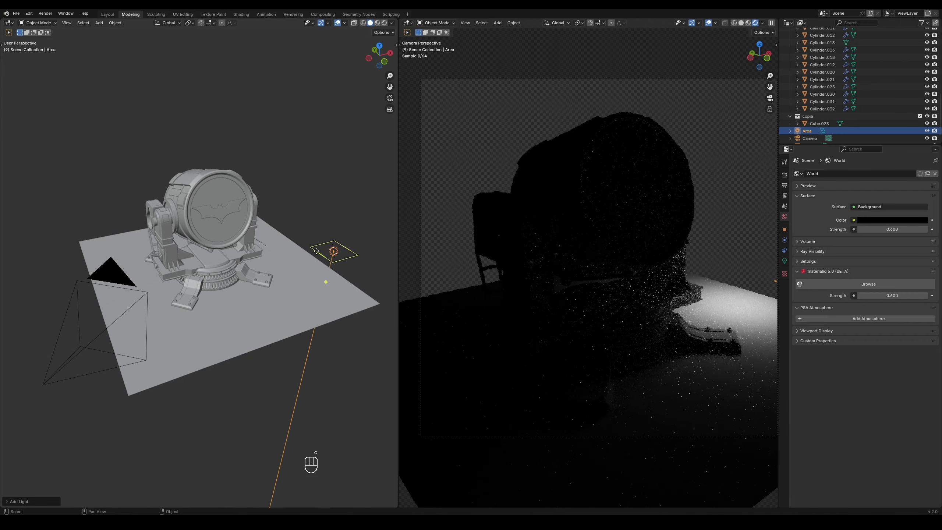
pyautogui.press('KP_7')
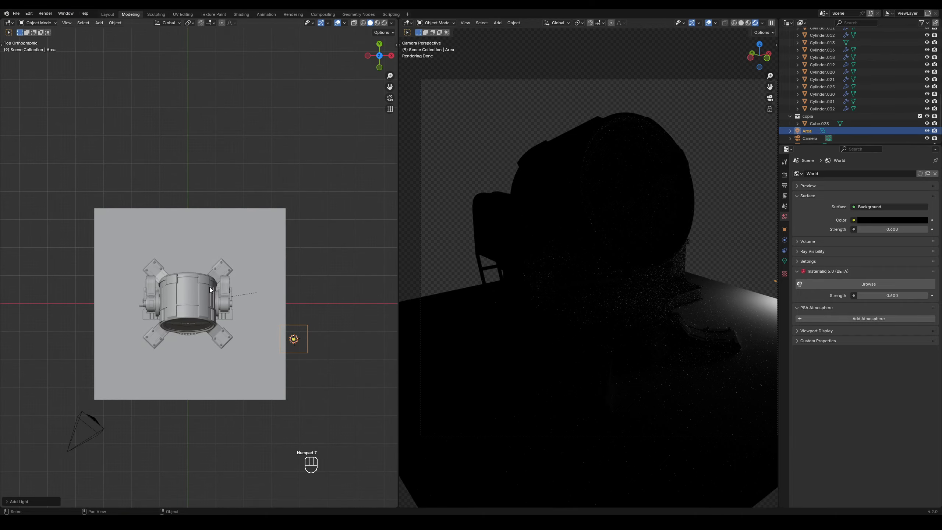
pyautogui.press('g')
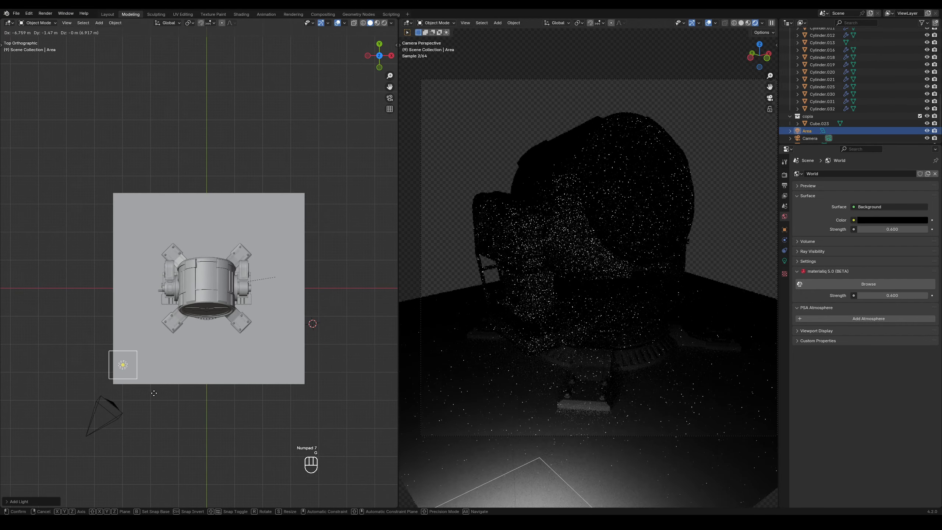
pyautogui.click(147, 397)
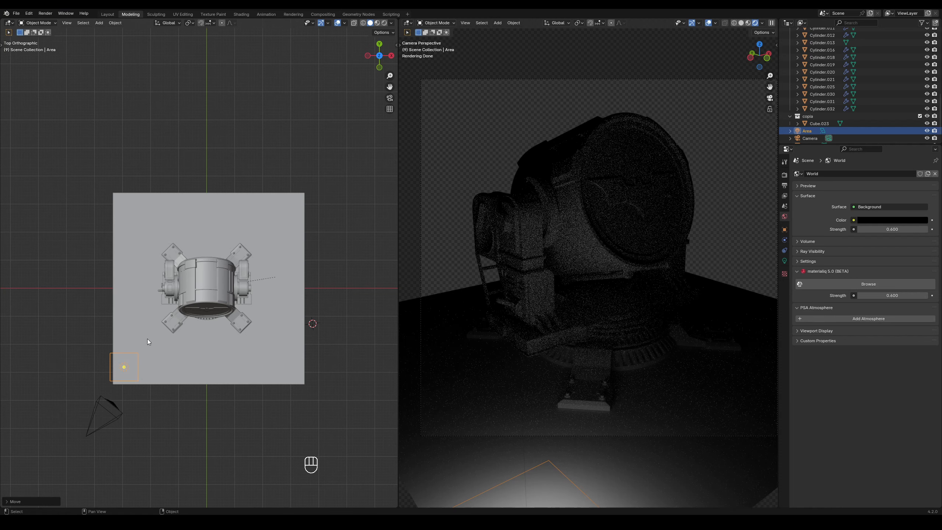
# Step: Rotate the area light about the global X axis to face the searchlight and raise it above the ground plane
pyautogui.moveTo(170, 356); pyautogui.dragTo(208, 256, button='middle')
pyautogui.press('r')
pyautogui.press('x')
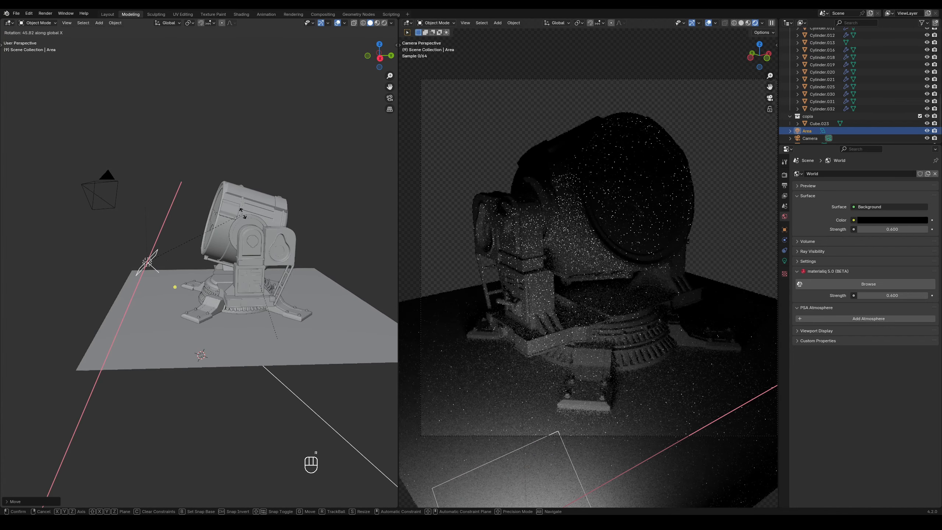
pyautogui.click(290, 194)
pyautogui.press('g')
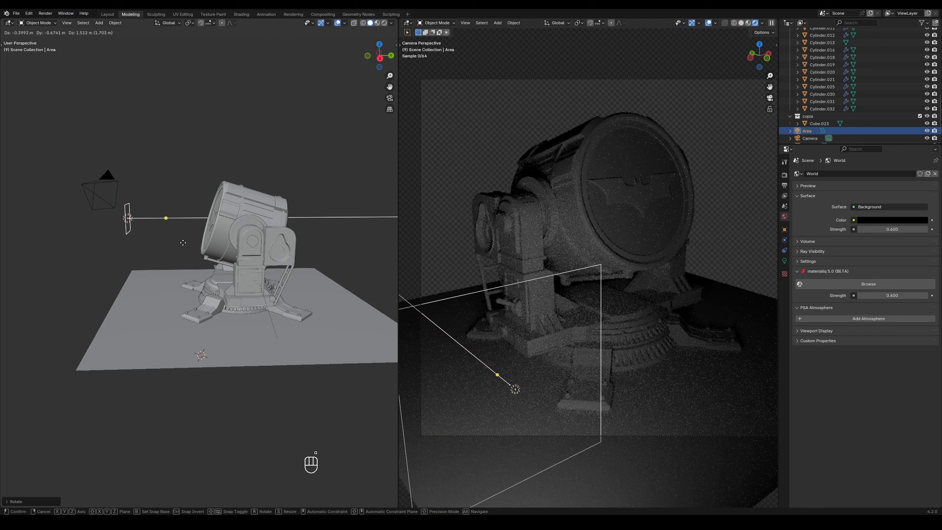
pyautogui.click(175, 214)
# Step: Turn the area light in top view towards the searchlight and tilt its beam slightly down onto the drum
pyautogui.keyDown('alt'); pyautogui.moveTo(175, 215); pyautogui.dragTo(284, 241, button='middle'); pyautogui.keyUp('alt')
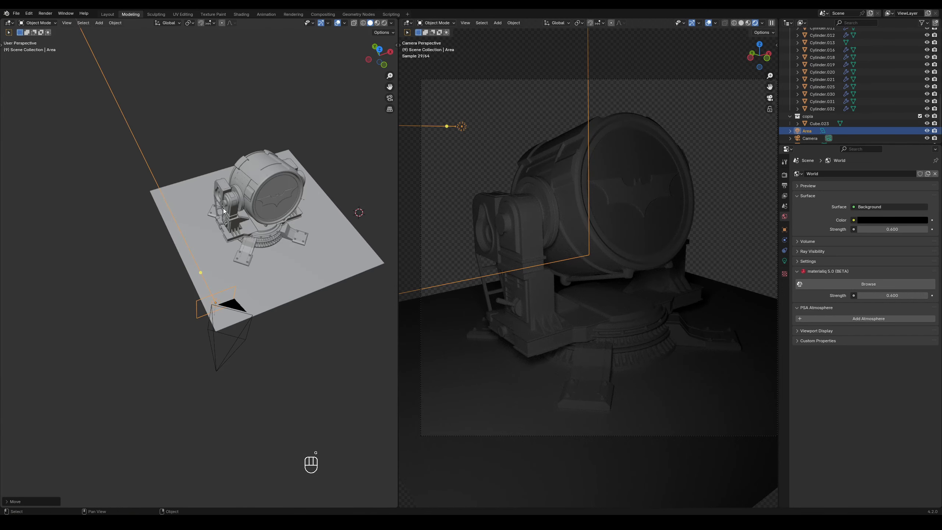
pyautogui.press('KP_7')
pyautogui.press('r')
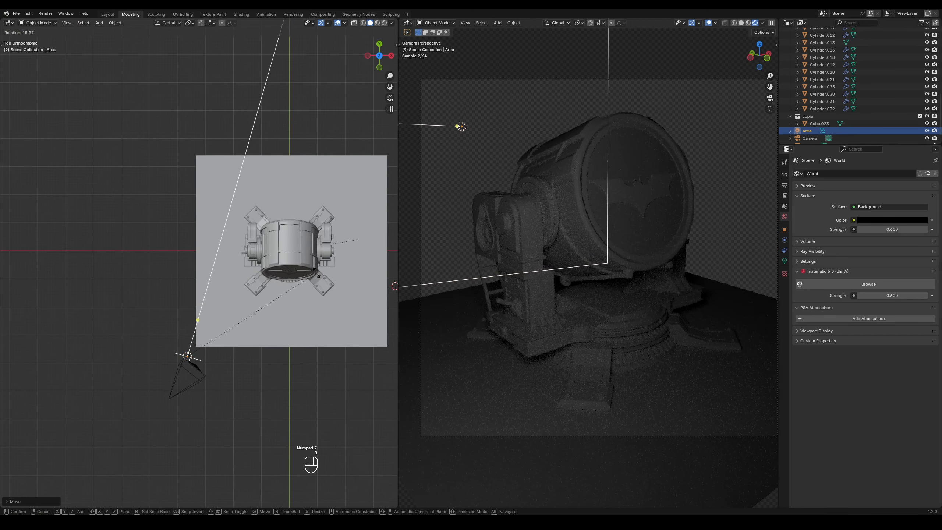
pyautogui.click(332, 280)
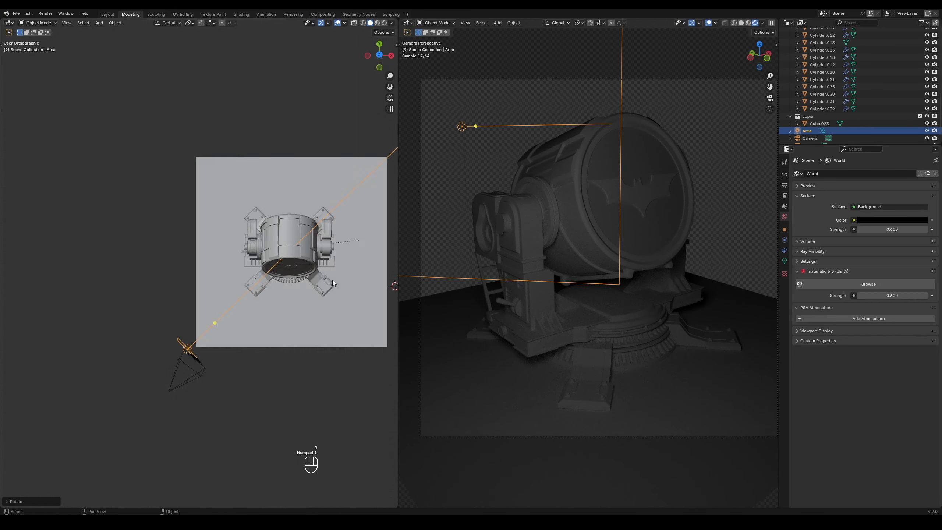
pyautogui.press('KP_1')
pyautogui.keyDown('alt'); pyautogui.moveTo(332, 280); pyautogui.dragTo(208, 277, button='middle'); pyautogui.keyUp('alt')
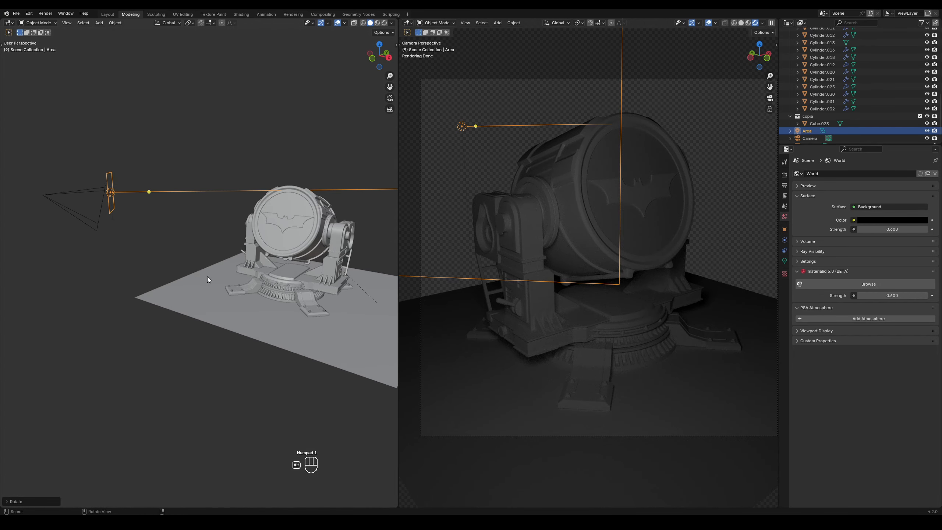
pyautogui.moveTo(150, 191); pyautogui.dragTo(148, 201)
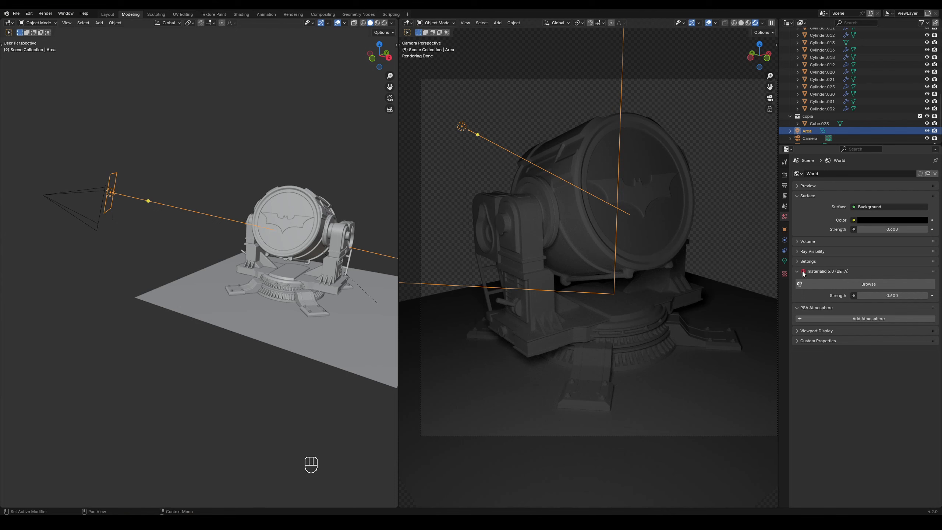
# Step: Try the spot, sun and point types on the light and return it to the area type
pyautogui.click(785, 261)
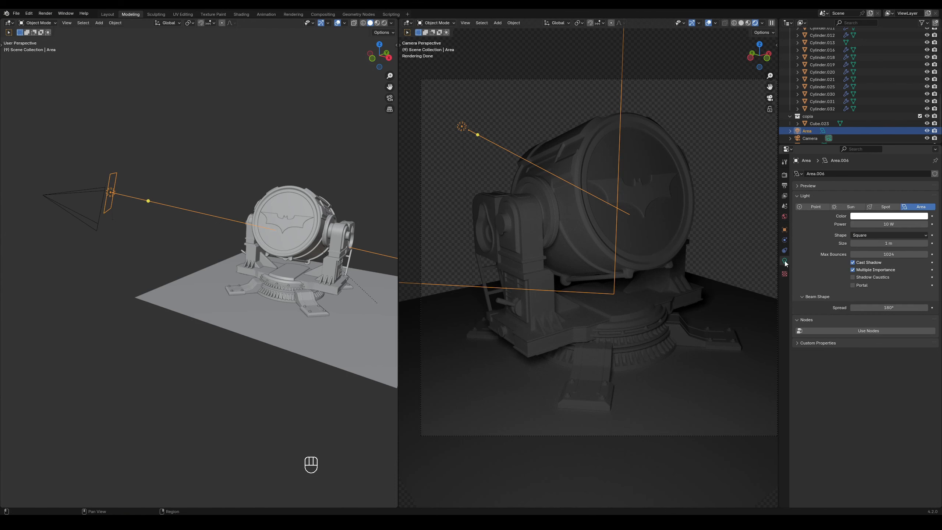
pyautogui.click(886, 208)
pyautogui.click(857, 208)
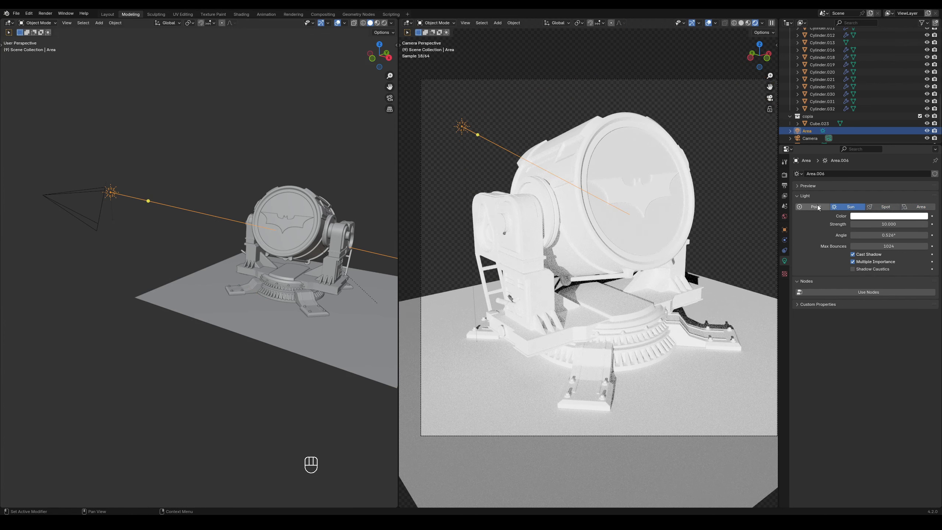
pyautogui.click(816, 207)
pyautogui.click(885, 207)
pyautogui.click(922, 207)
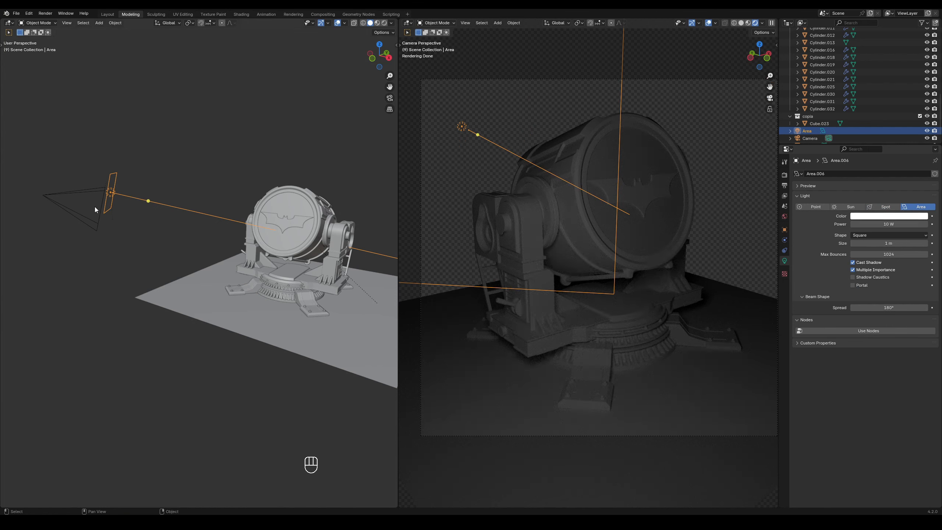
# Step: Raise the area light's power to about 121 W and deselect it
pyautogui.rightClick(110, 177)
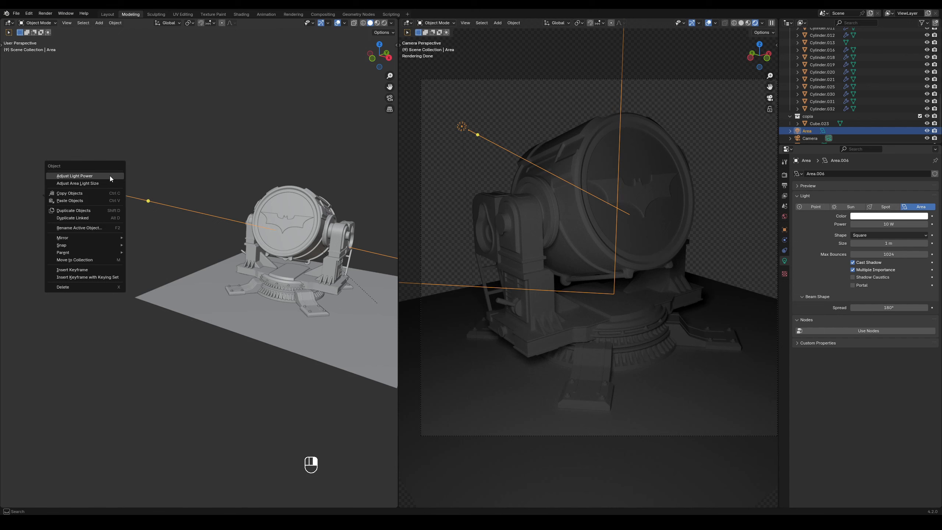
pyautogui.click(86, 177)
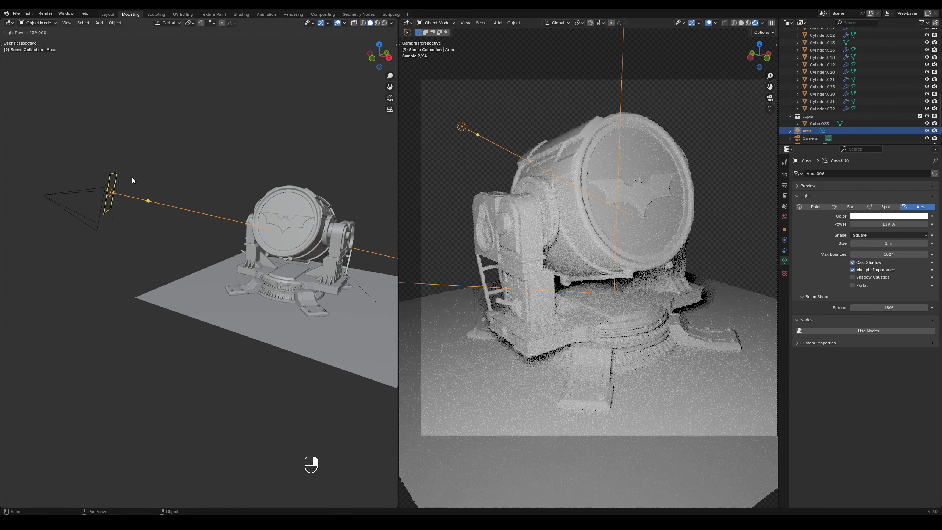
pyautogui.click(126, 176)
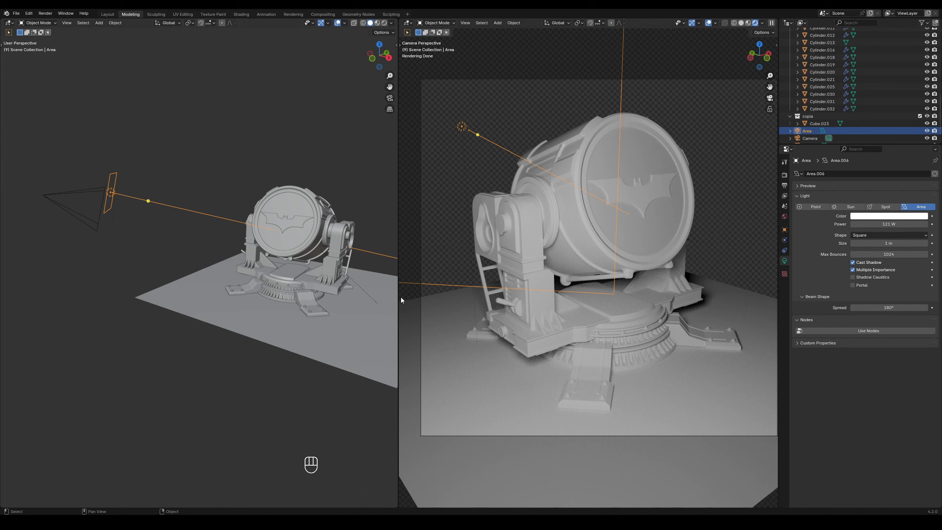
pyautogui.click(215, 137)
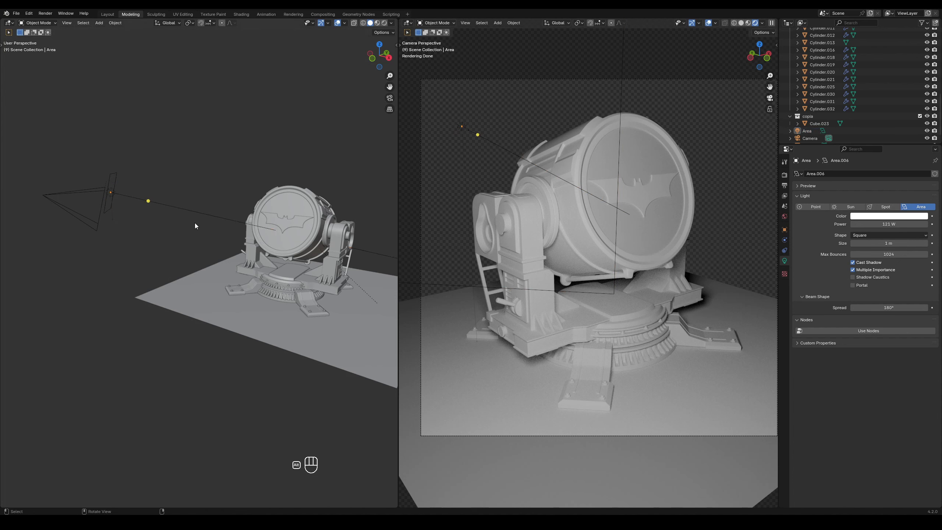
pyautogui.moveTo(195, 222); pyautogui.dragTo(220, 253, button='middle')
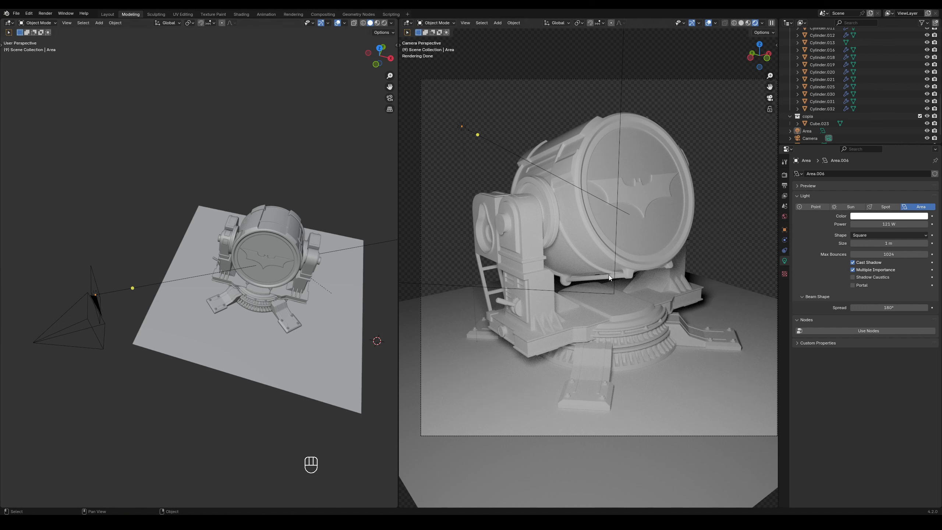
# Step: Create a new material on the searchlight drum and name it Batseñal1
pyautogui.click(623, 259)
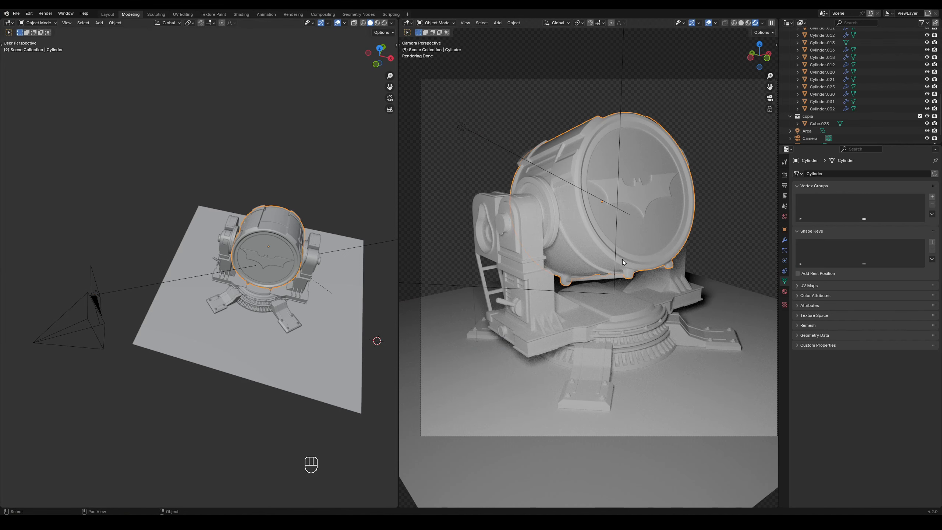
pyautogui.click(784, 292)
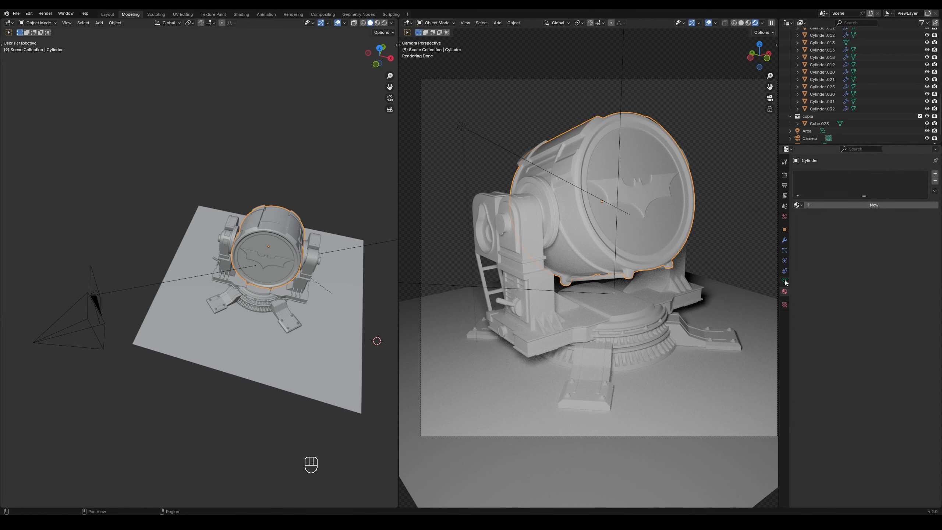
pyautogui.click(868, 205)
pyautogui.doubleClick(832, 176)
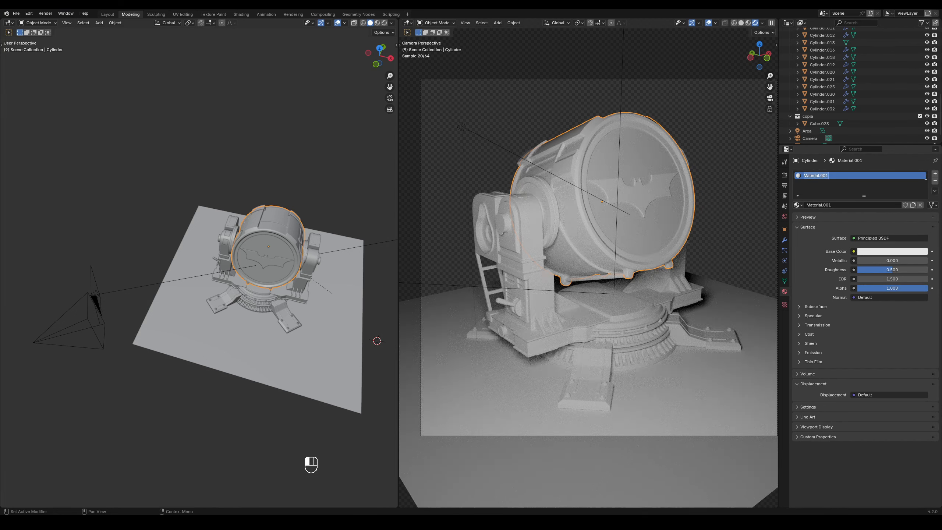
pyautogui.write('Batseñal1')
pyautogui.press('Return')
# Step: Darken the Batseñal1 base colour to near black and set its roughness to about 0.42
pyautogui.click(870, 252)
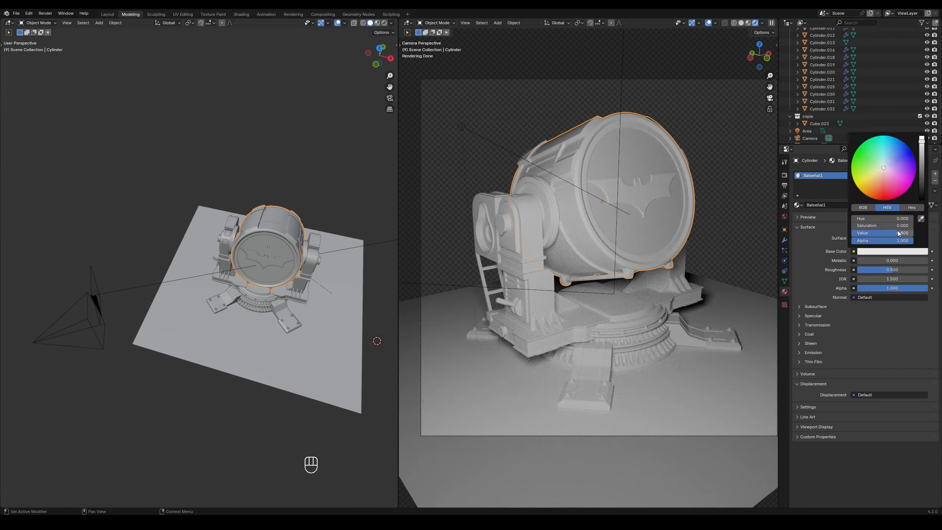
pyautogui.click(922, 166)
pyautogui.moveTo(922, 168); pyautogui.dragTo(922, 192)
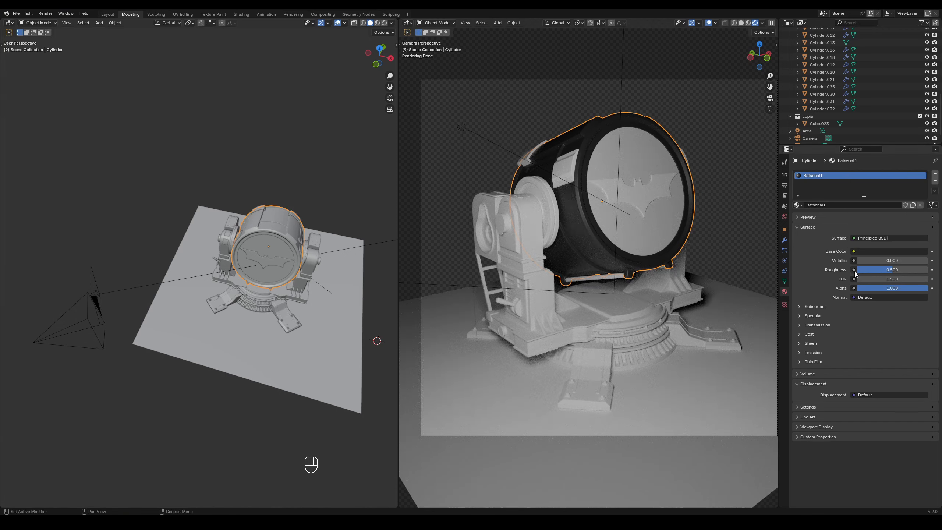
pyautogui.moveTo(870, 260)
pyautogui.mouseDown()
pyautogui.moveTo(890, 261)
pyautogui.moveTo(866, 259)
pyautogui.moveTo(876, 269)
pyautogui.mouseUp()
# Step: Link the drum's Batseñal1 material to all the other searchlight parts, leaving out the ground plane
pyautogui.moveTo(180, 200); pyautogui.dragTo(373, 353)
pyautogui.keyDown('ctrl'); pyautogui.moveTo(130, 258); pyautogui.dragTo(55, 337); pyautogui.keyUp('ctrl')
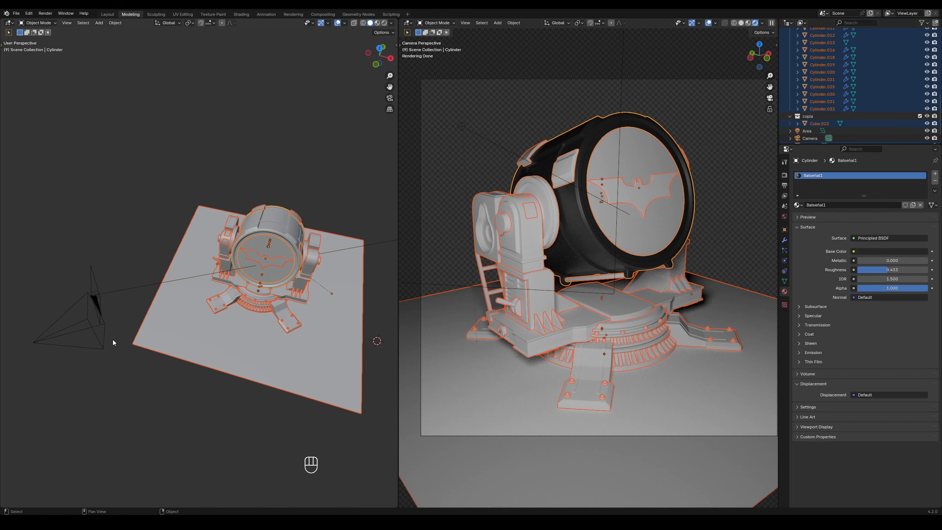
pyautogui.moveTo(113, 340); pyautogui.dragTo(141, 325, button='middle')
pyautogui.keyDown('ctrl'); pyautogui.moveTo(178, 326); pyautogui.dragTo(195, 374); pyautogui.keyUp('ctrl')
pyautogui.keyDown('alt'); pyautogui.moveTo(200, 370); pyautogui.dragTo(267, 265, button='middle'); pyautogui.keyUp('alt')
pyautogui.keyDown('ctrl'); pyautogui.keyDown('alt'); pyautogui.moveTo(268, 265); pyautogui.dragTo(272, 239, button='middle'); pyautogui.keyUp('alt'); pyautogui.keyUp('ctrl')
pyautogui.scroll(1, 307, 237)
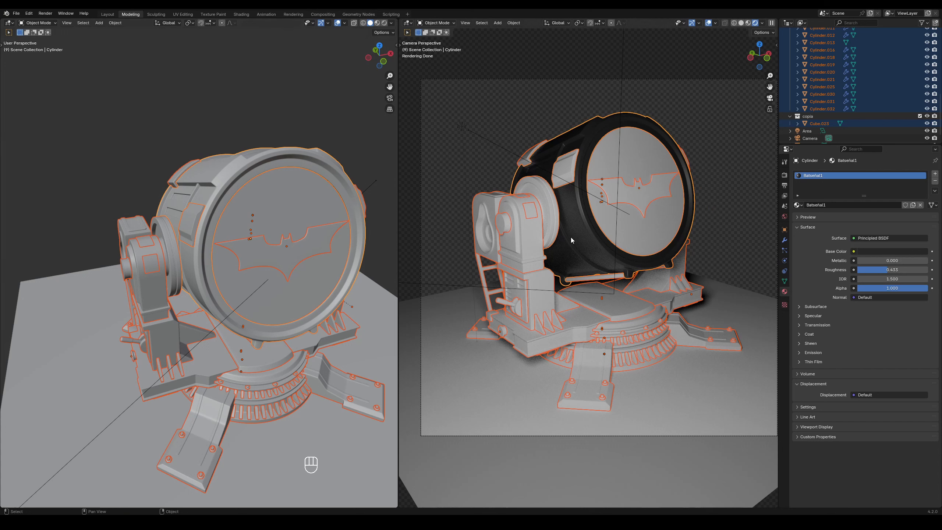
pyautogui.hotkey('ctrl', 'l')
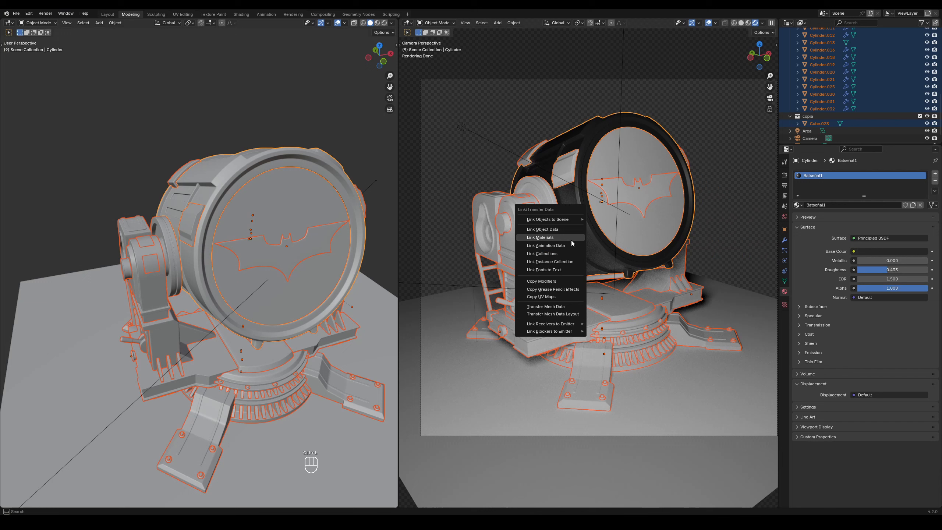
pyautogui.moveTo(558, 220)
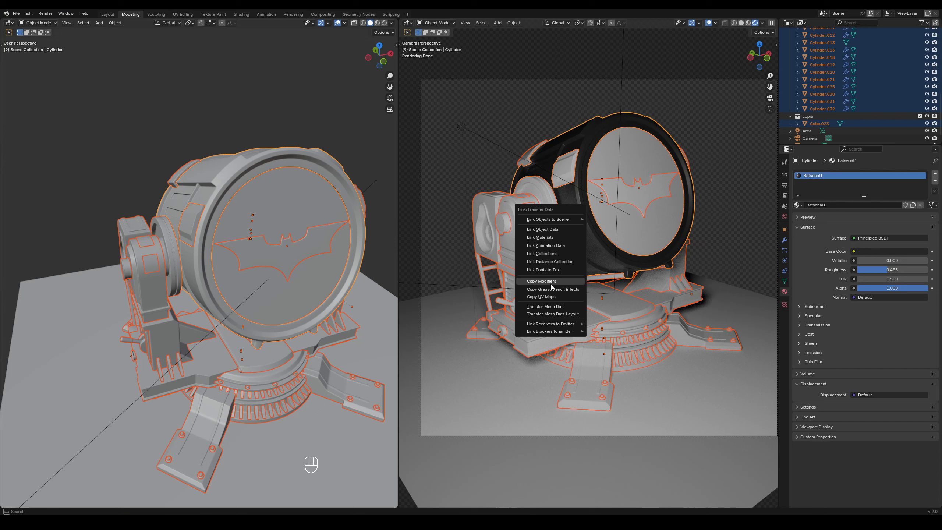
pyautogui.click(543, 238)
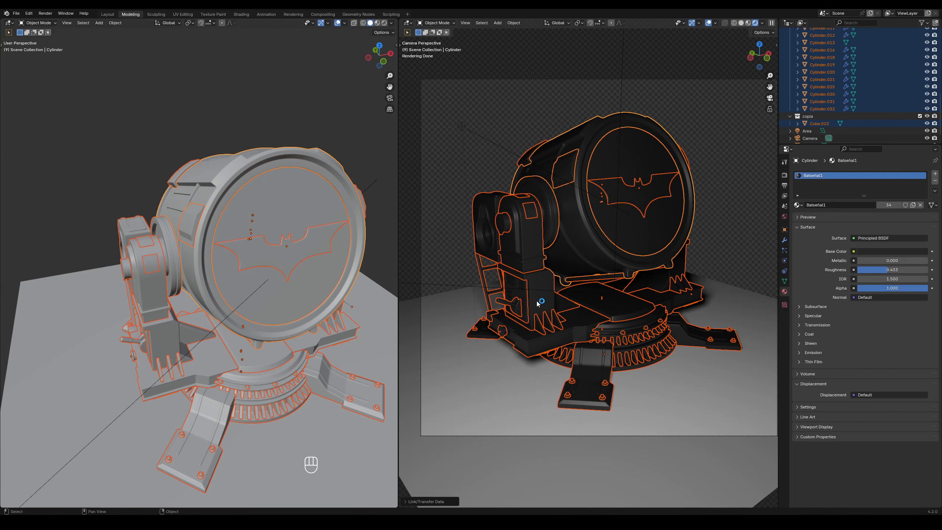
pyautogui.click(493, 163)
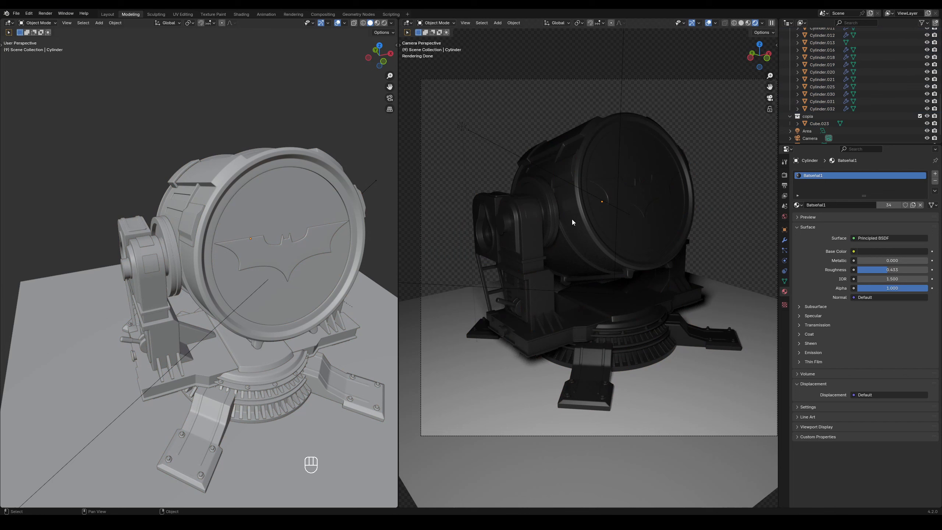
# Step: Check the material assigned to the drum, side support, triangular ribs, foot and round base
pyautogui.click(586, 225)
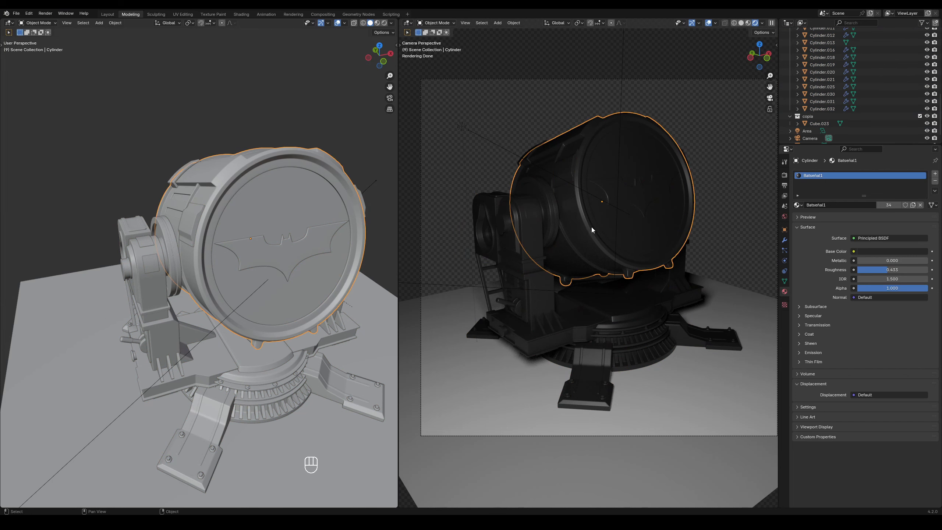
pyautogui.click(521, 233)
pyautogui.click(537, 319)
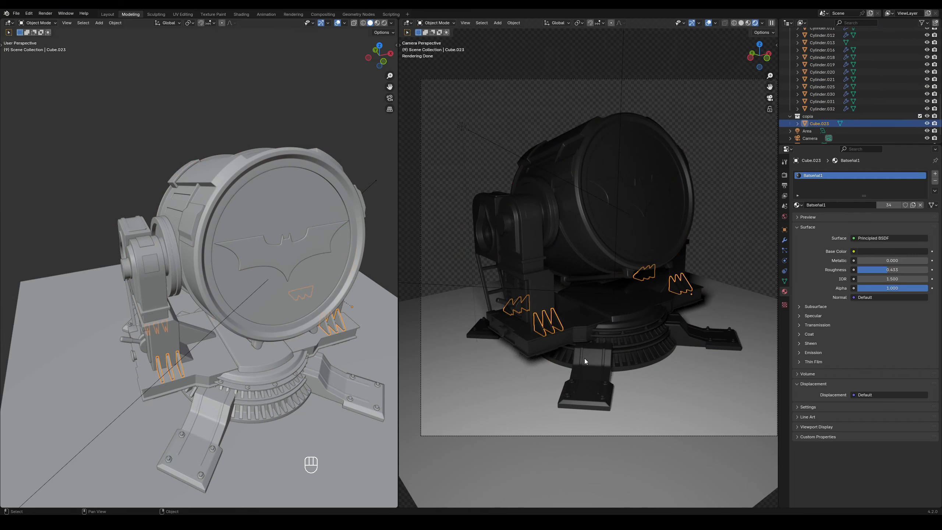
pyautogui.click(584, 359)
pyautogui.click(643, 346)
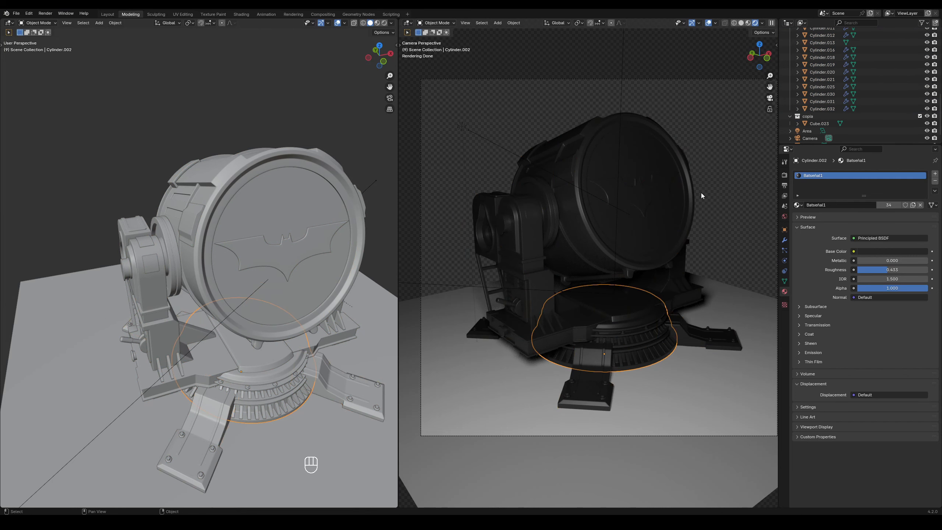
pyautogui.click(576, 215)
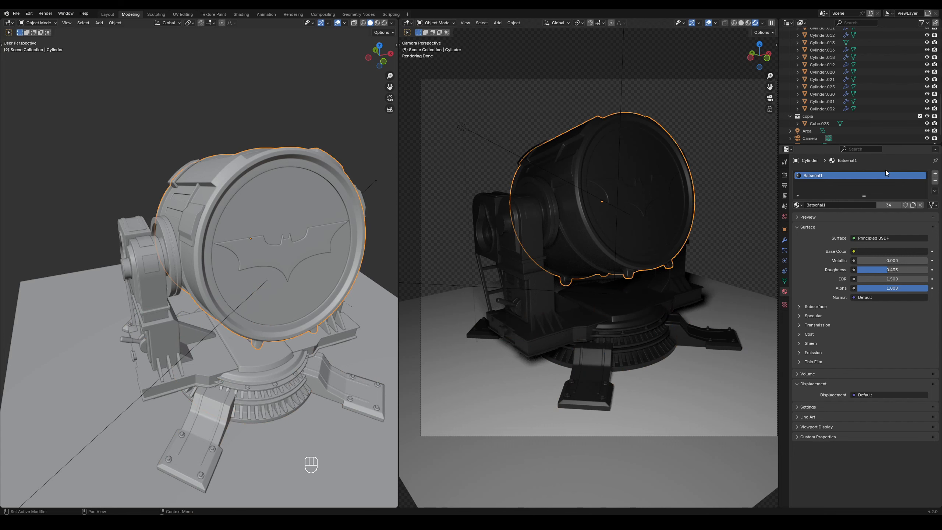
# Step: Try brightening the shared Batseñal1 base colour to white, and undo the change
pyautogui.click(875, 252)
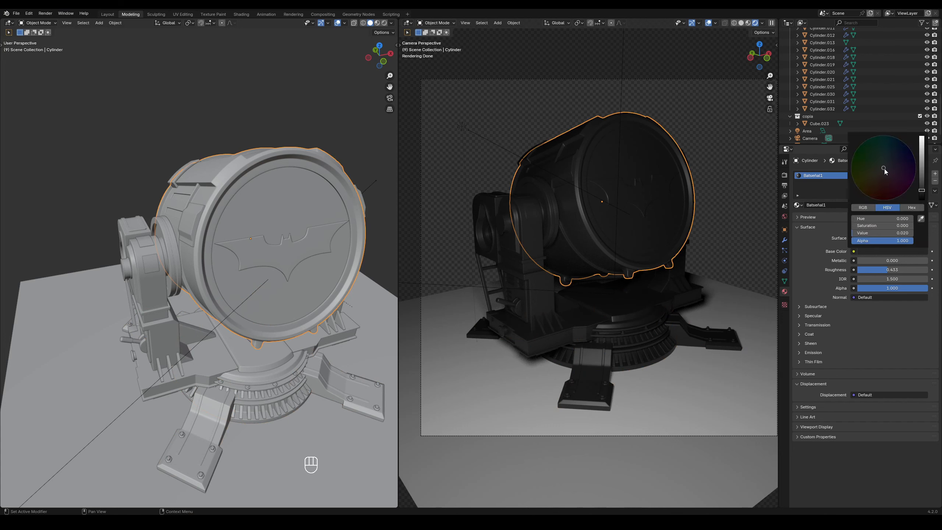
pyautogui.moveTo(925, 191); pyautogui.dragTo(924, 138)
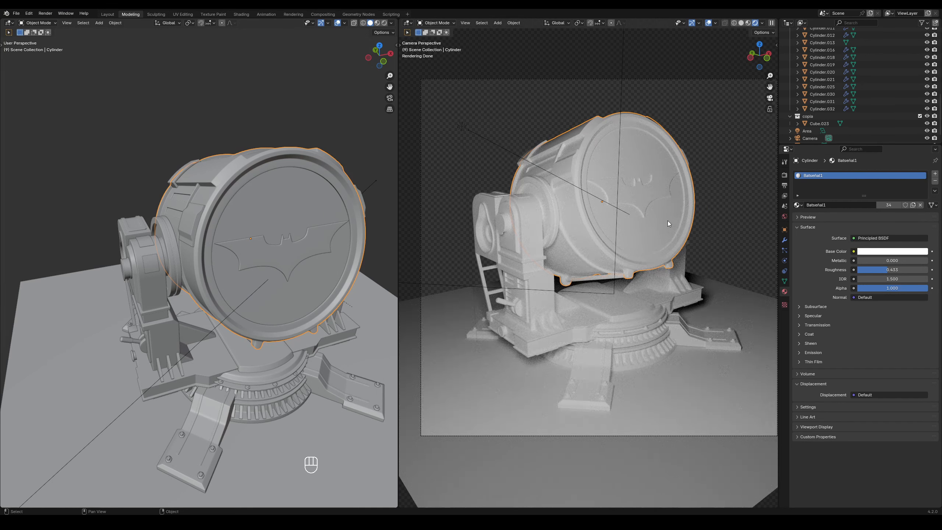
pyautogui.hotkey('ctrl', 'z')
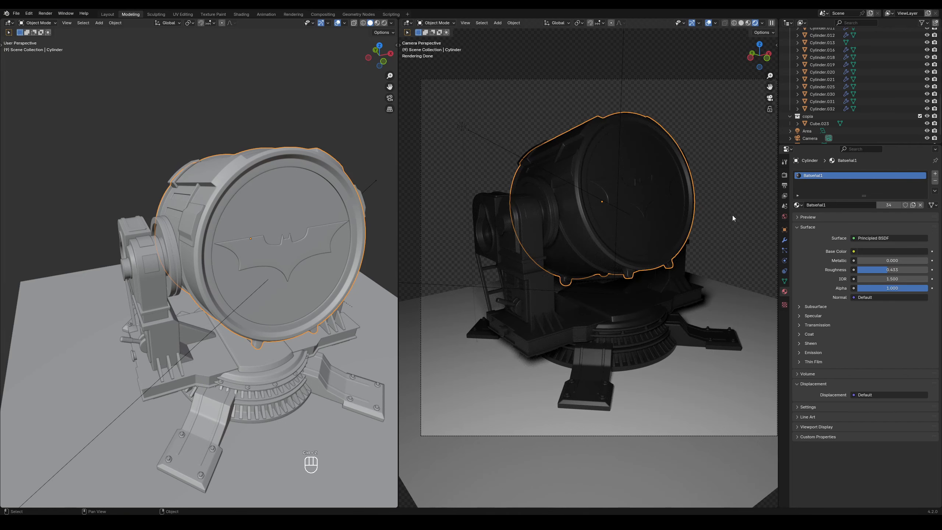
# Step: Replace the Batseñal1 material on the searchlight's round front disc with a new material named Luz
pyautogui.click(632, 242)
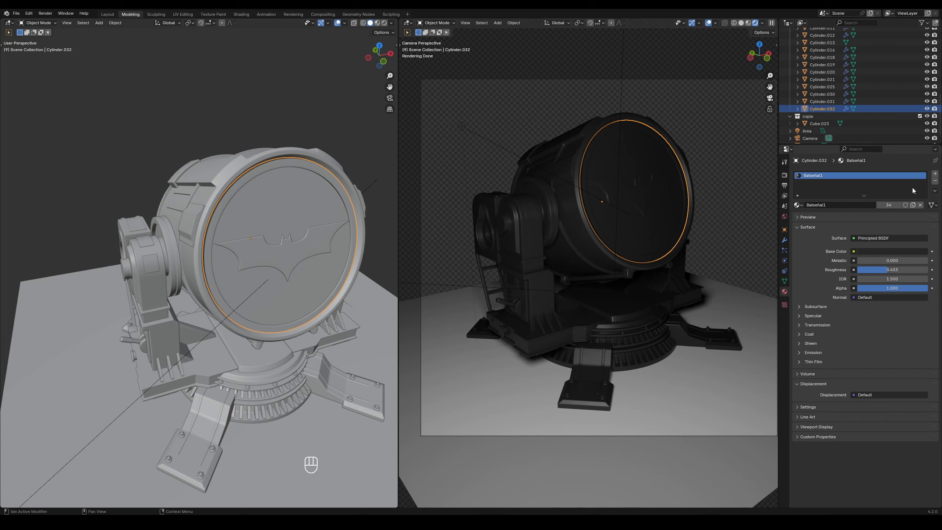
pyautogui.click(935, 181)
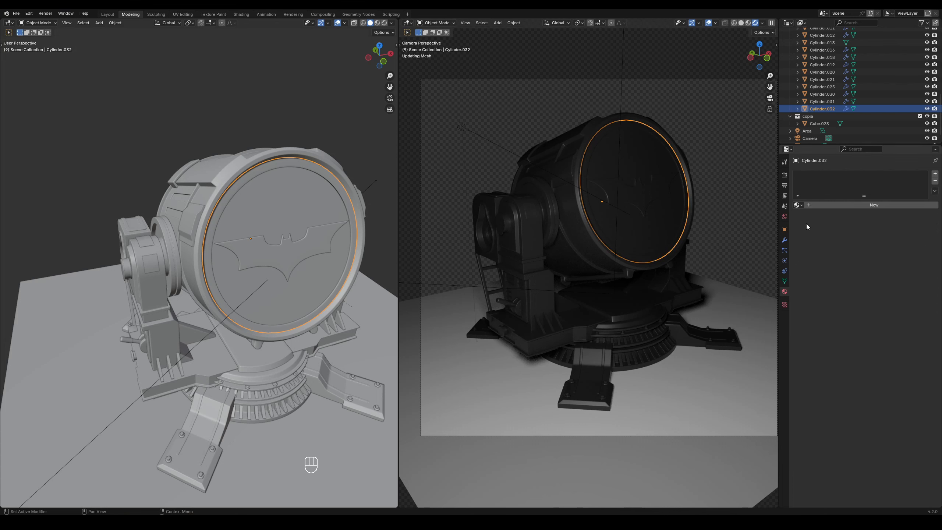
pyautogui.click(854, 204)
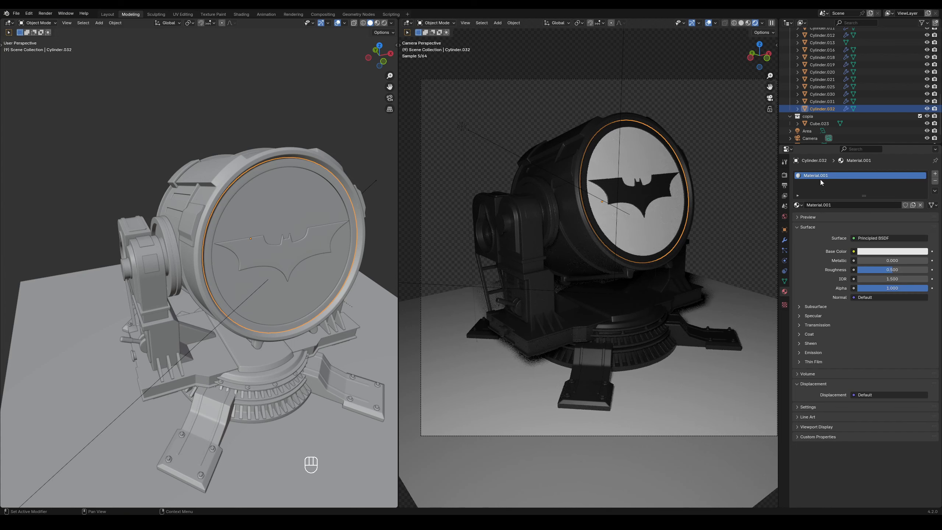
pyautogui.doubleClick(820, 175)
pyautogui.write('Luz')
pyautogui.press('Return')
# Step: Replace the Batseñal1 material on the bat emblem with a new material named Logo
pyautogui.click(649, 194)
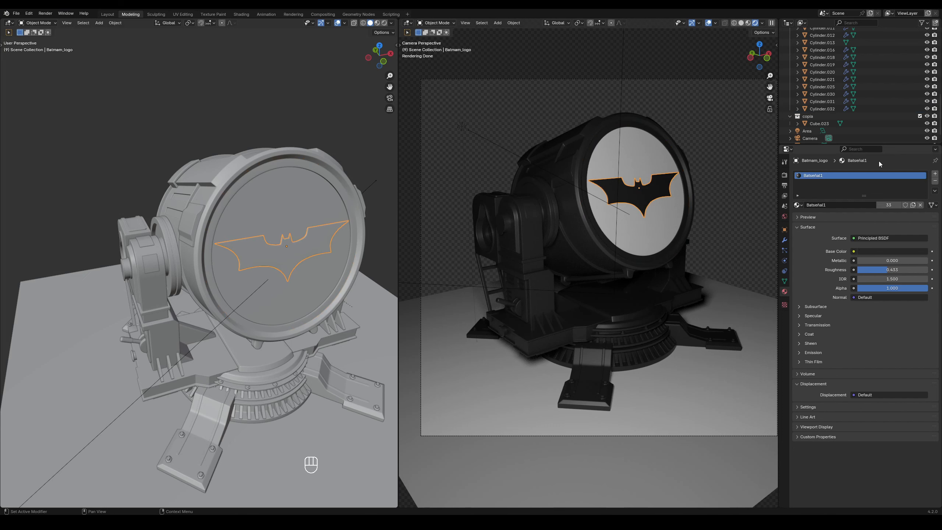
pyautogui.click(935, 180)
pyautogui.click(872, 205)
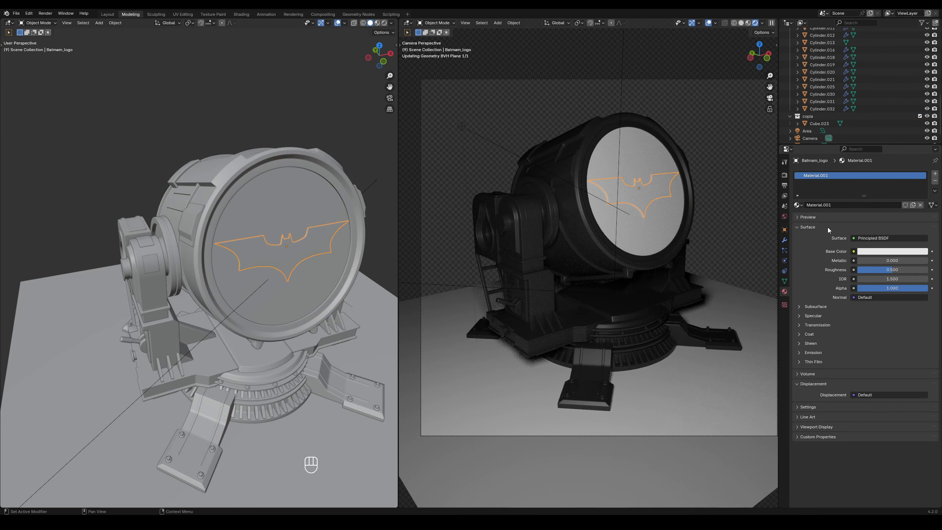
pyautogui.doubleClick(819, 178)
pyautogui.write('Batseña')
pyautogui.press('BackSpace')
pyautogui.press('BackSpace')
pyautogui.press('BackSpace')
pyautogui.press('BackSpace')
pyautogui.press('BackSpace')
pyautogui.press('BackSpace')
pyautogui.press('BackSpace')
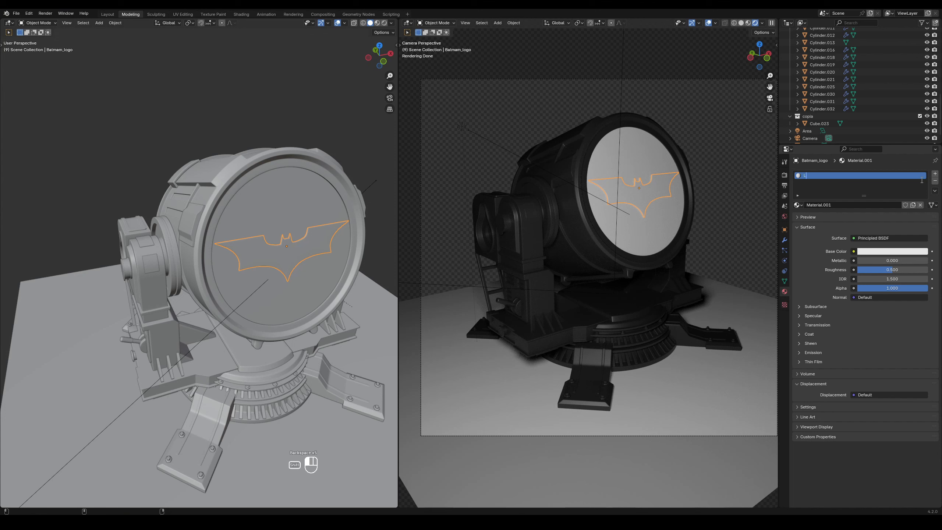
pyautogui.write('Logo')
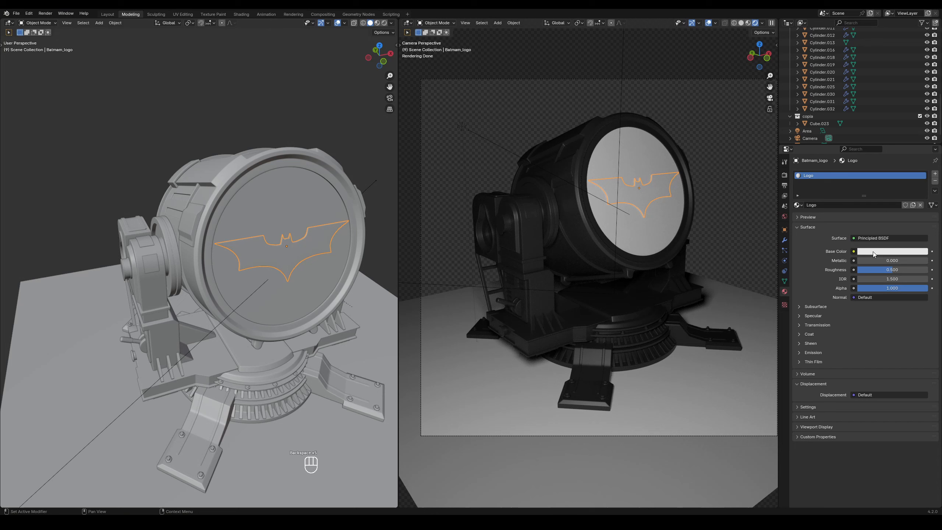
# Step: Darken the Logo base colour to near black, with metallic about 0.19 and roughness about 0.1
pyautogui.click(873, 252)
pyautogui.moveTo(925, 183); pyautogui.dragTo(925, 187)
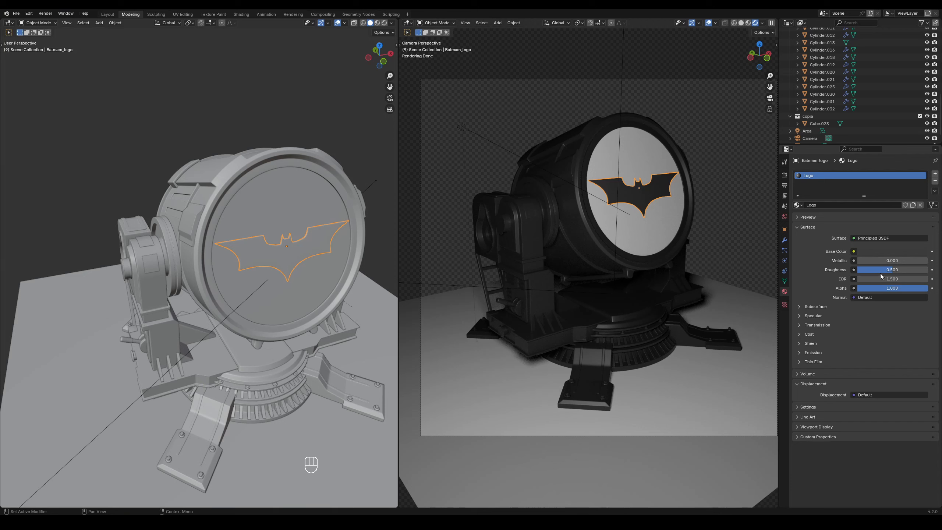
pyautogui.moveTo(889, 271)
pyautogui.mouseDown()
pyautogui.moveTo(882, 270)
pyautogui.moveTo(911, 260)
pyautogui.moveTo(898, 260)
pyautogui.mouseUp()
pyautogui.moveTo(887, 270)
pyautogui.mouseDown()
pyautogui.moveTo(901, 271)
pyautogui.moveTo(870, 272)
pyautogui.mouseUp()
pyautogui.click(718, 148)
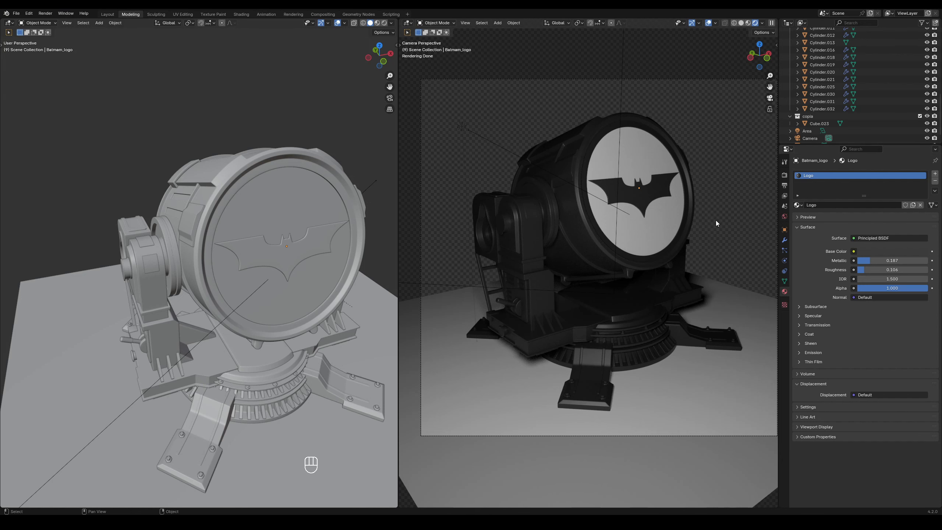
# Step: Raise the power of the area light in front of the searchlight to 340 W
pyautogui.keyDown('shift'); pyautogui.moveTo(213, 250); pyautogui.dragTo(293, 164, button='middle'); pyautogui.keyUp('shift')
pyautogui.scroll(-1, 230, 202)
pyautogui.scroll(-3, 222, 223)
pyautogui.click(149, 231)
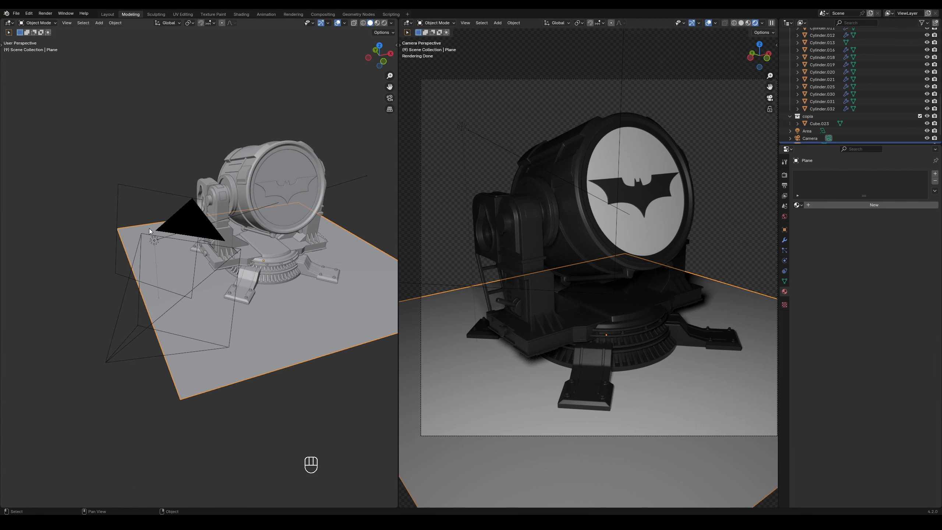
pyautogui.click(134, 193)
pyautogui.rightClick(139, 193)
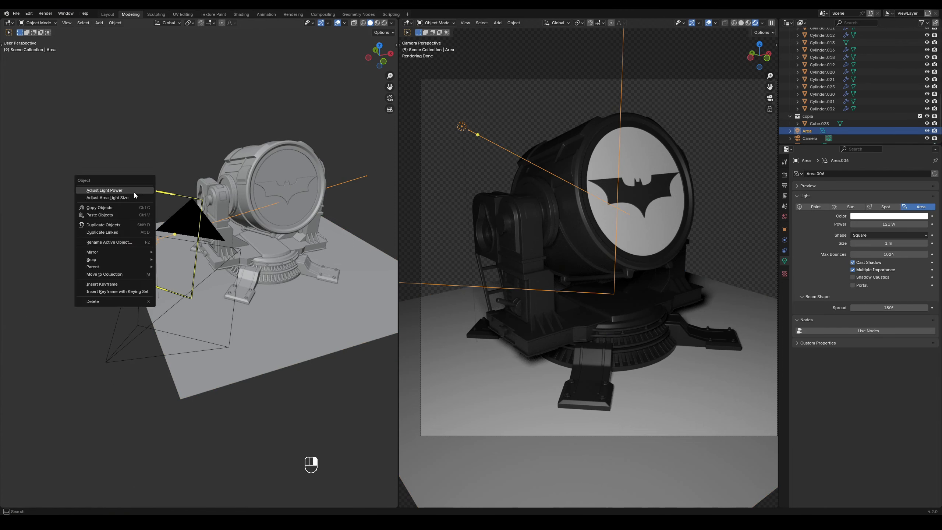
pyautogui.click(134, 190)
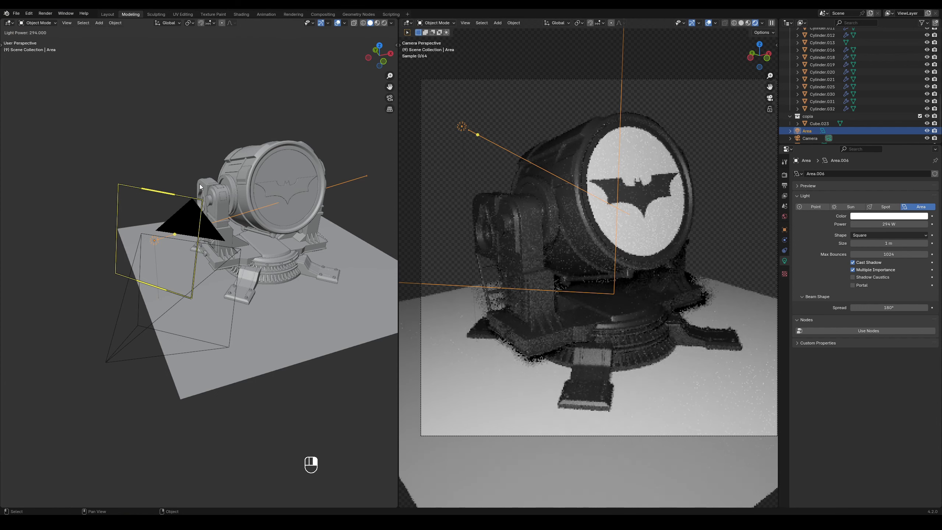
pyautogui.click(214, 178)
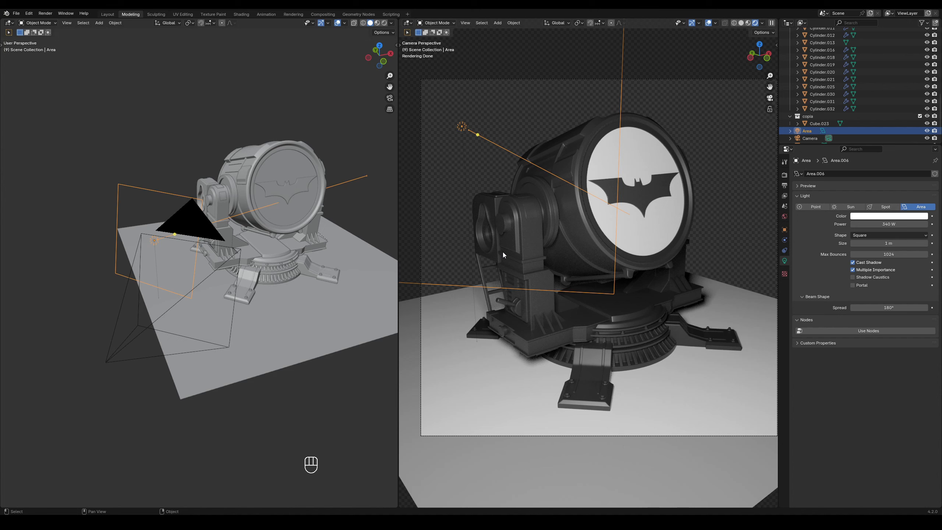
# Step: Try the area light's power at 2000 W and 5000 W, and return it to 340 W
pyautogui.click(891, 224)
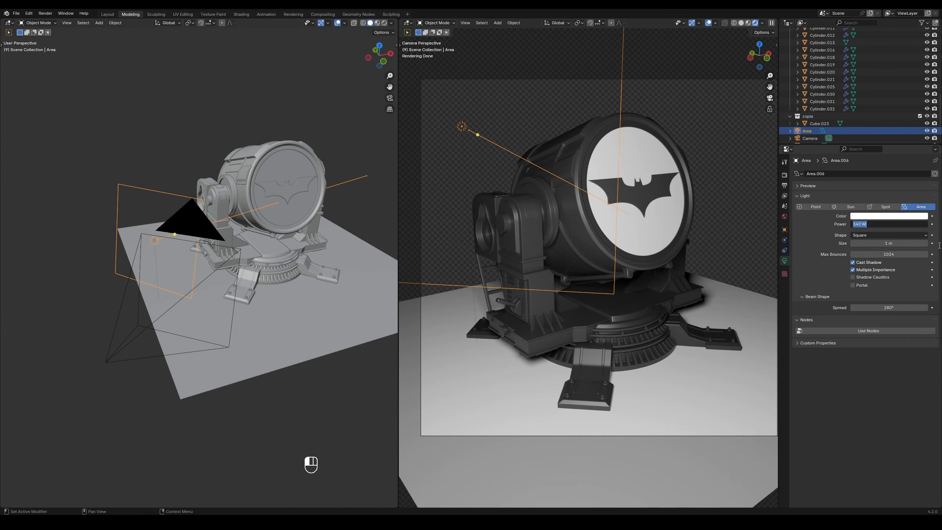
pyautogui.write('2000')
pyautogui.click(940, 245)
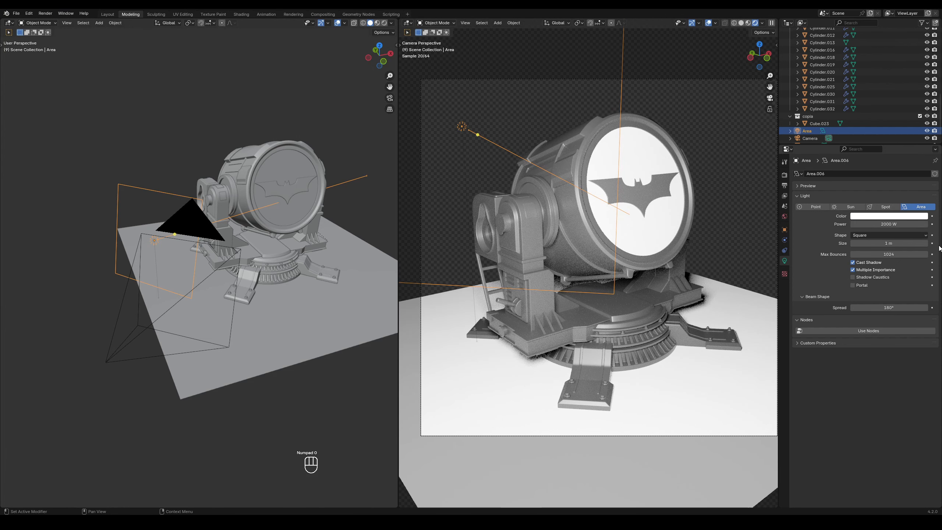
pyautogui.click(890, 224)
pyautogui.write('5000')
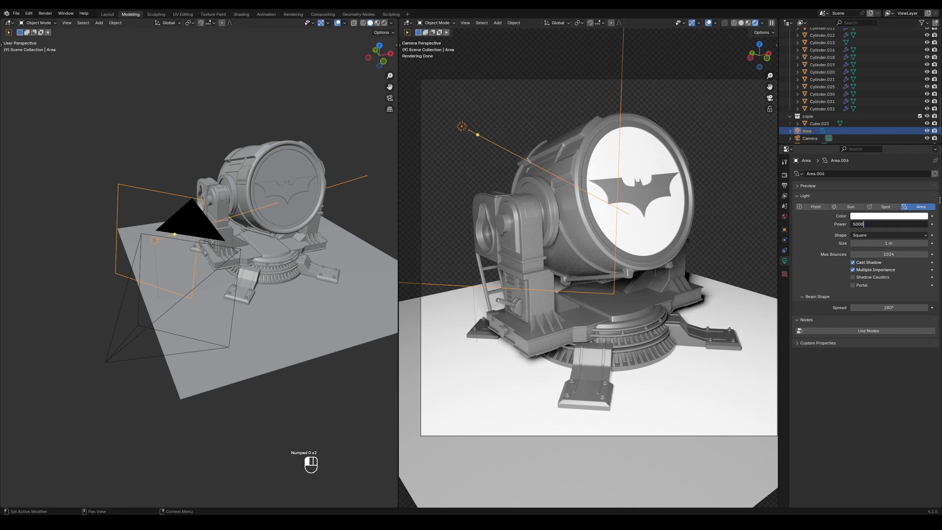
pyautogui.click(940, 200)
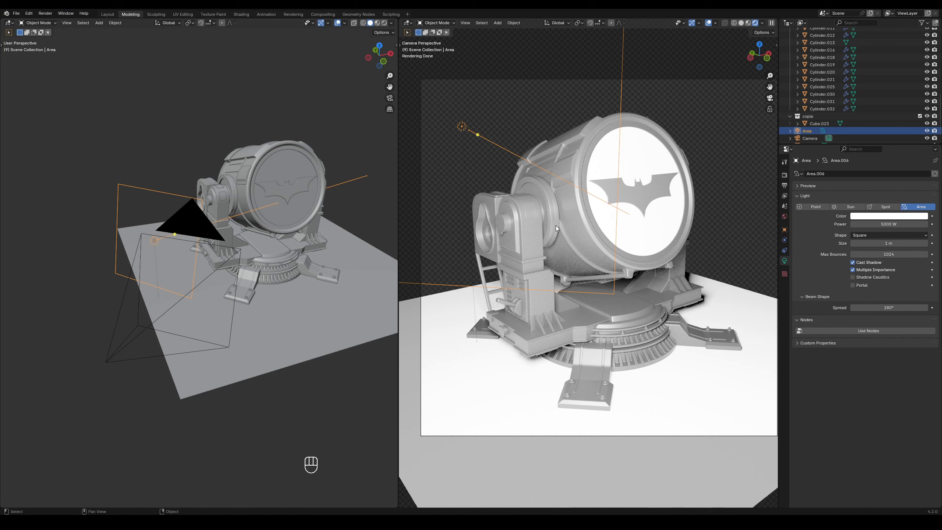
pyautogui.click(898, 224)
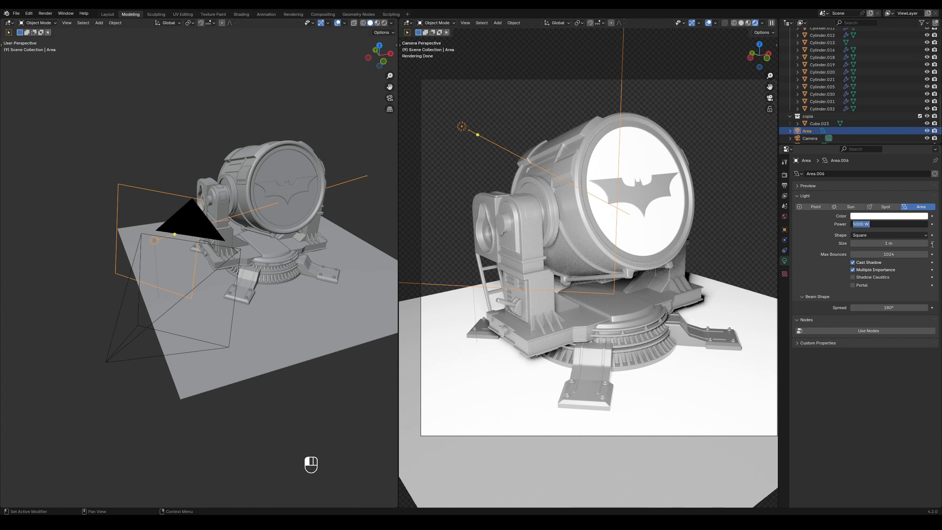
pyautogui.write('340')
pyautogui.press('Return')
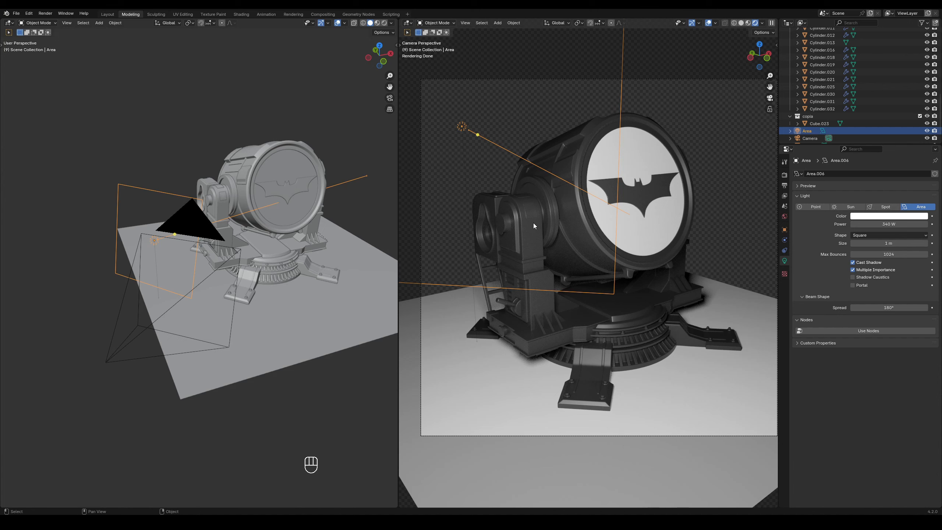
# Step: Try the Medium Contrast look in the render's colour management, and settle on Very High Contrast
pyautogui.click(784, 175)
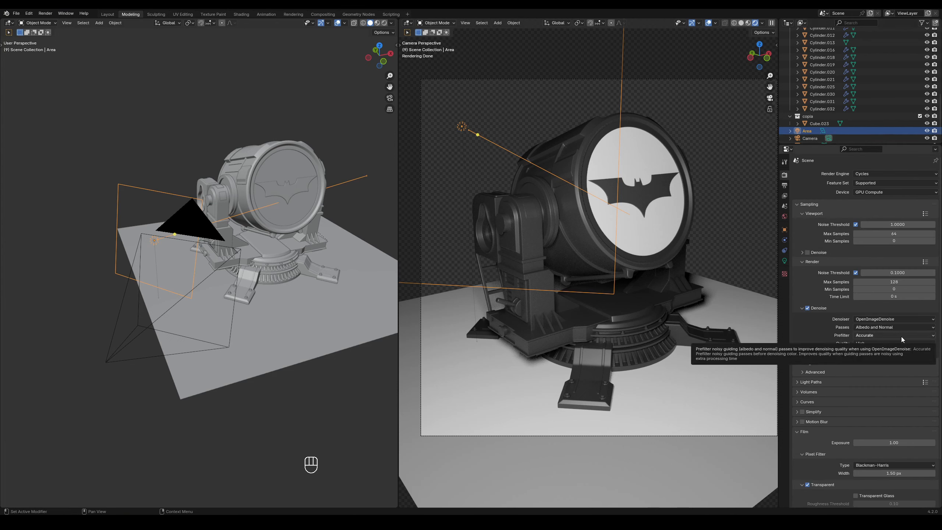
pyautogui.scroll(-3, 902, 301)
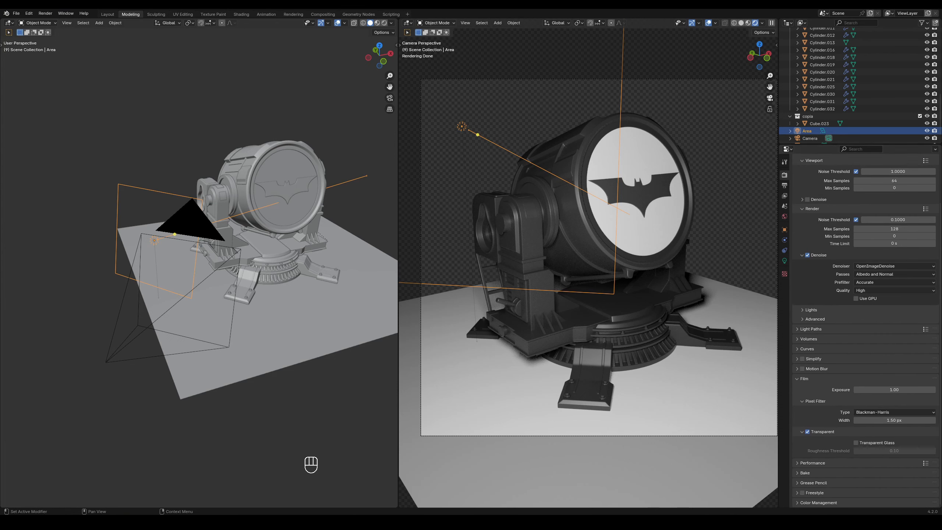
pyautogui.click(821, 502)
pyautogui.scroll(-4, 853, 483)
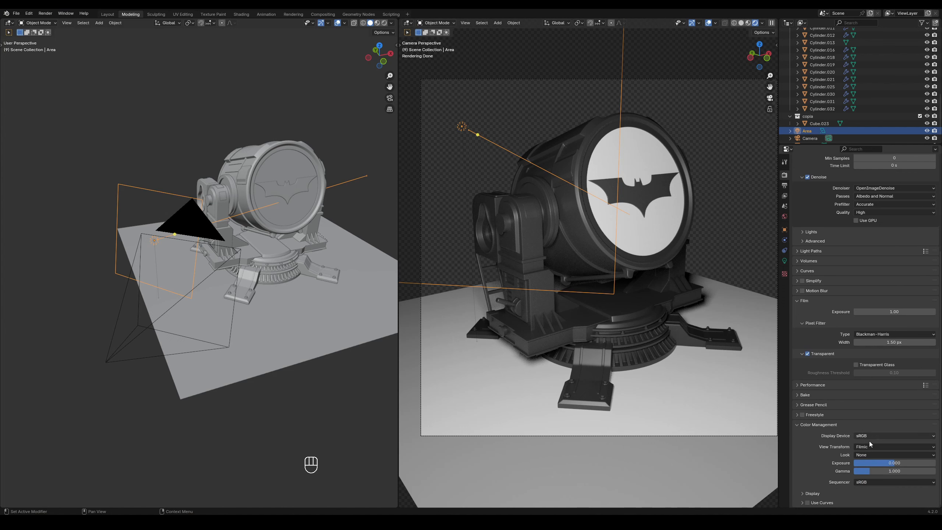
pyautogui.click(868, 454)
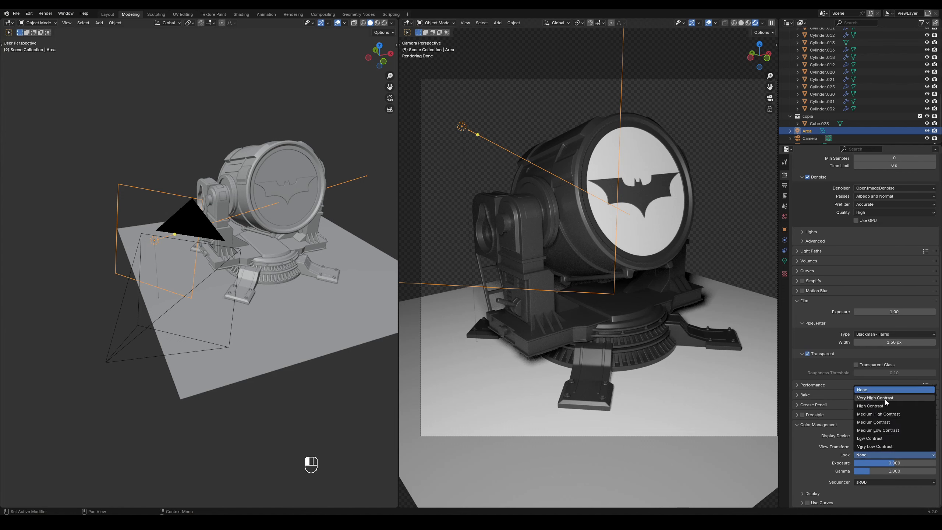
pyautogui.click(884, 430)
pyautogui.click(882, 423)
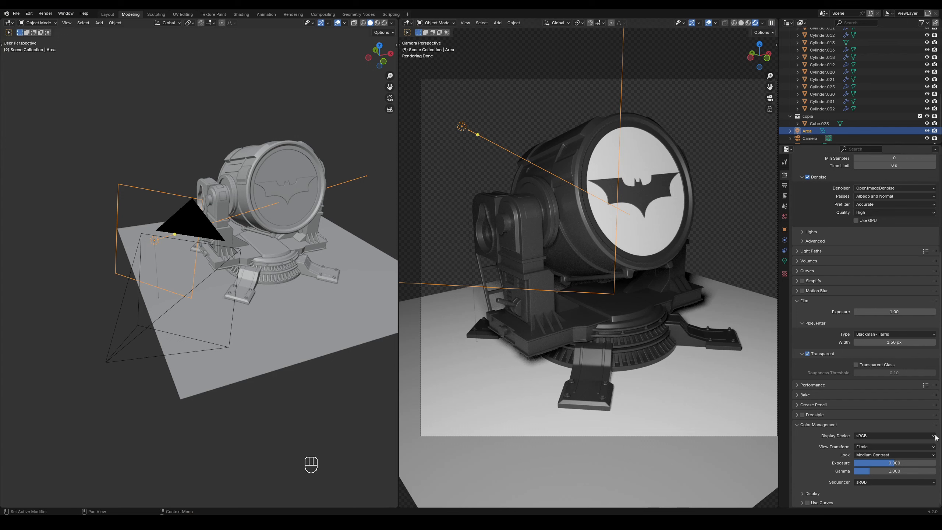
pyautogui.click(888, 456)
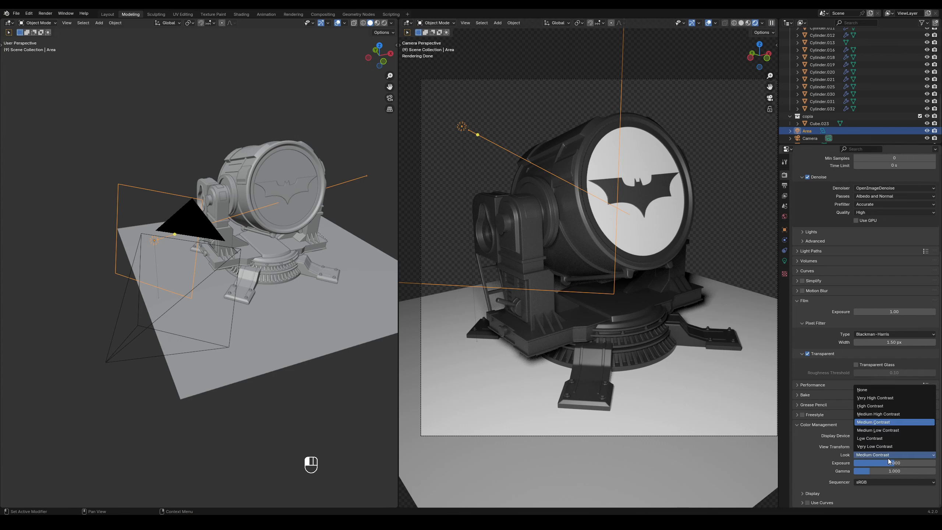
pyautogui.click(884, 397)
pyautogui.scroll(7, 861, 212)
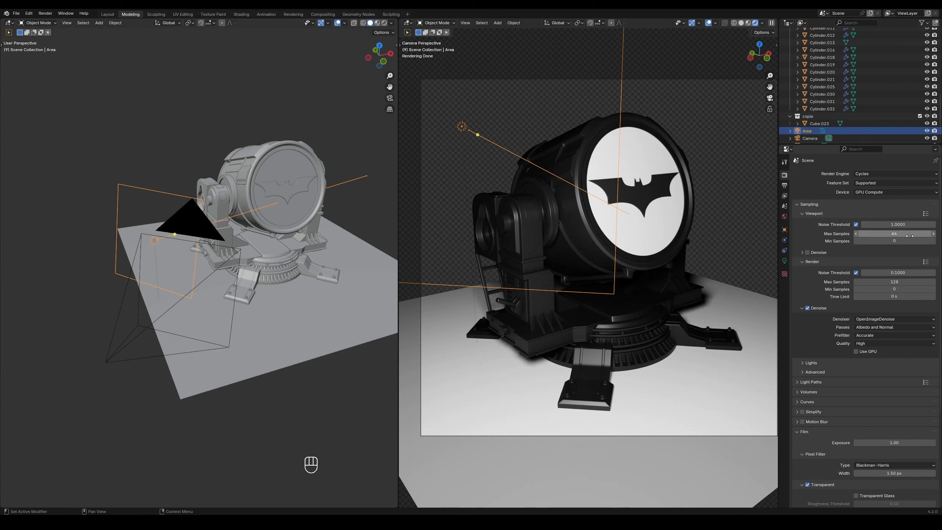
pyautogui.scroll(-3, 901, 232)
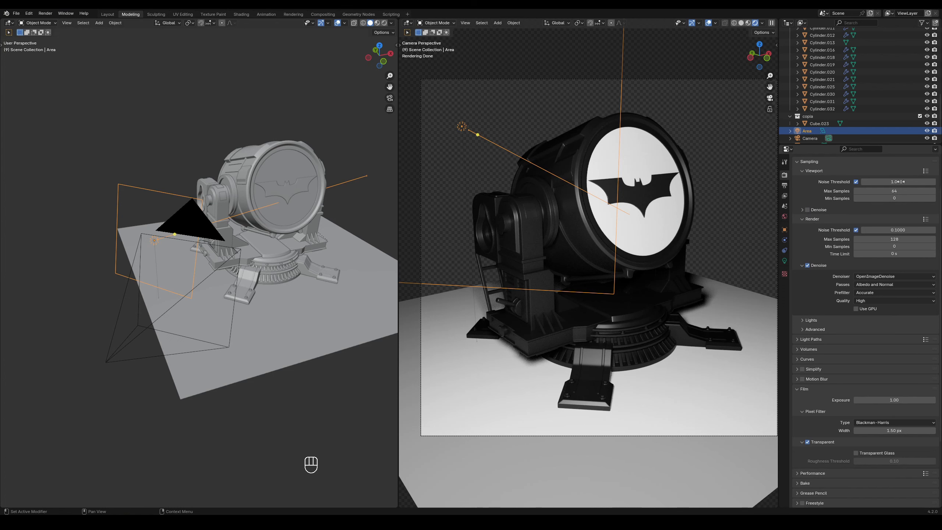
pyautogui.scroll(3, 902, 256)
pyautogui.rightClick(727, 42)
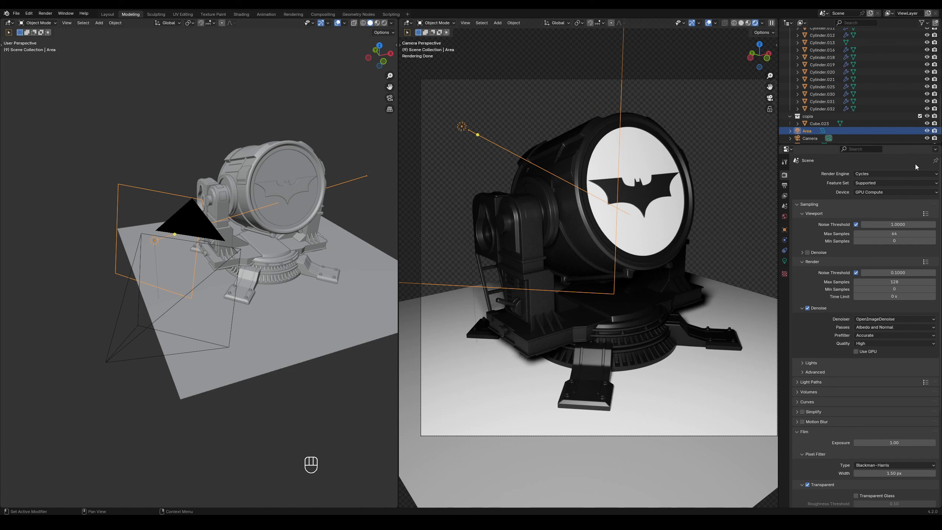
pyautogui.click(935, 150)
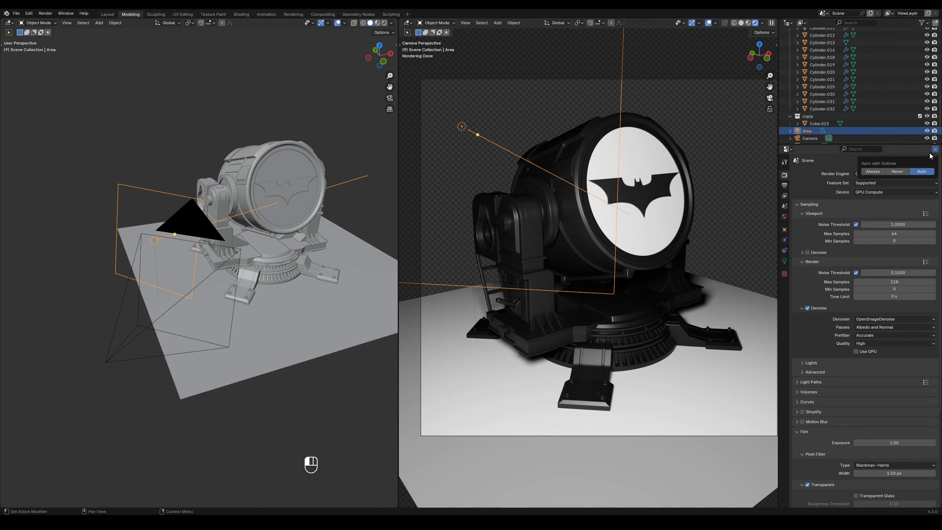
pyautogui.click(877, 172)
pyautogui.click(877, 172)
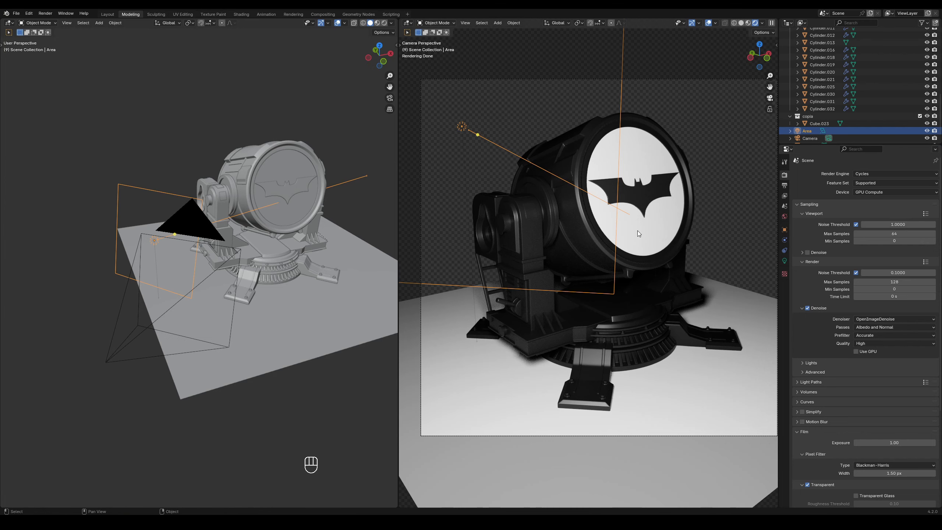
# Step: Render the camera view as a still image and close the render window
pyautogui.press('F12')
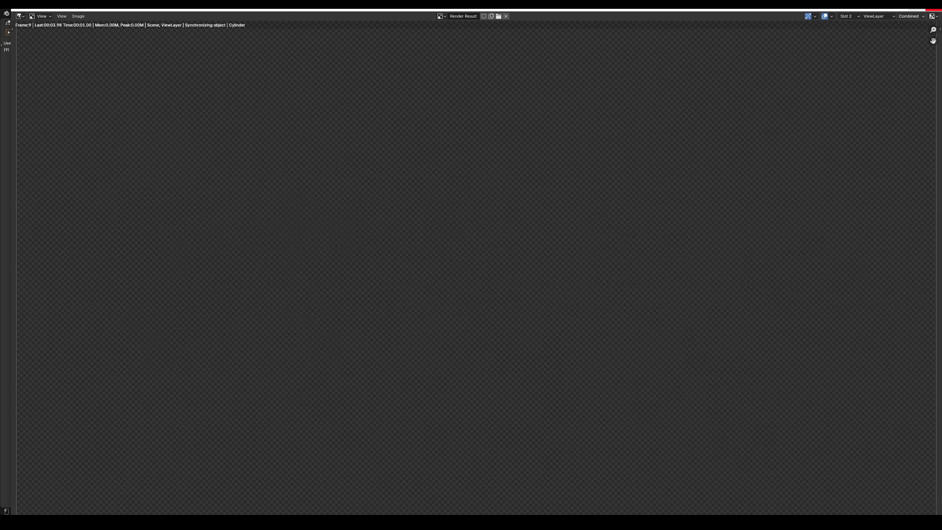
pyautogui.click(917, 14)
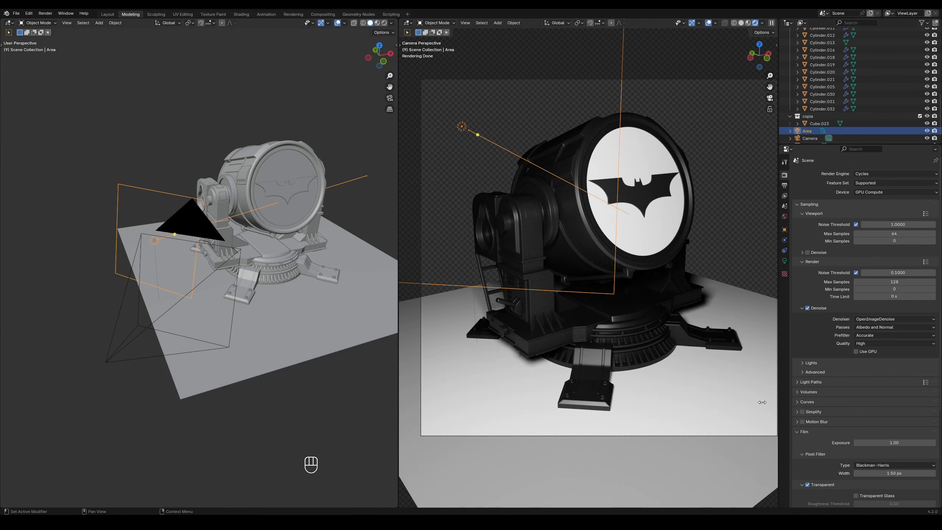
# Step: Try the None, Medium Low Contrast and High Contrast looks in the render's colour management, and settle on Medium Contrast
pyautogui.scroll(-7, 899, 230)
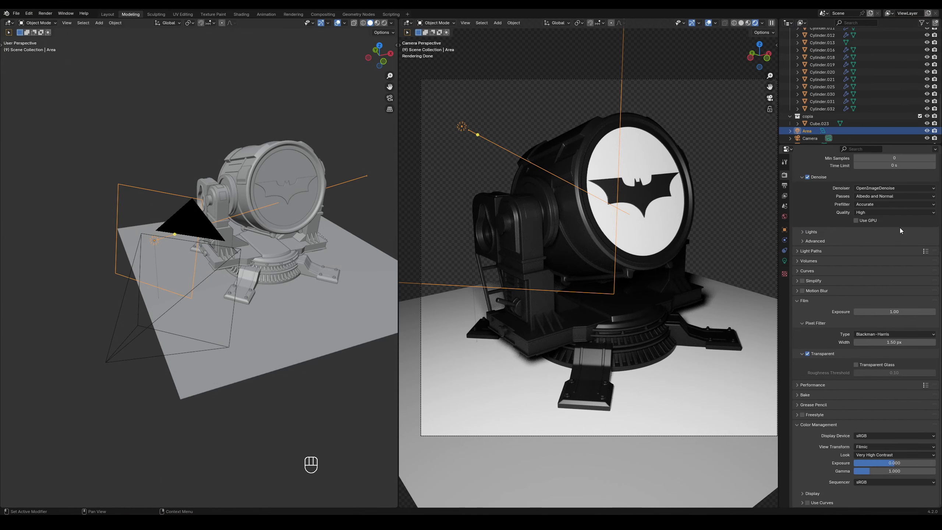
pyautogui.click(870, 455)
pyautogui.click(872, 390)
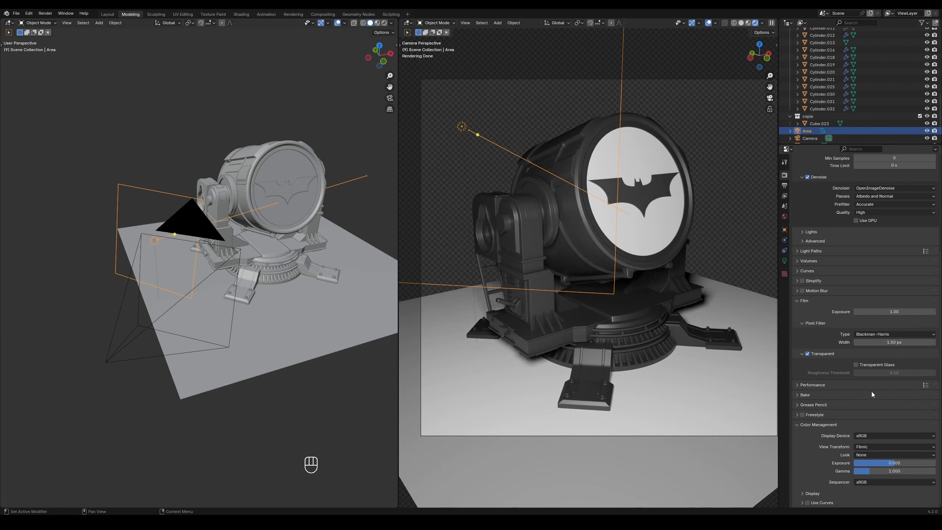
pyautogui.click(864, 455)
pyautogui.click(874, 429)
pyautogui.click(866, 455)
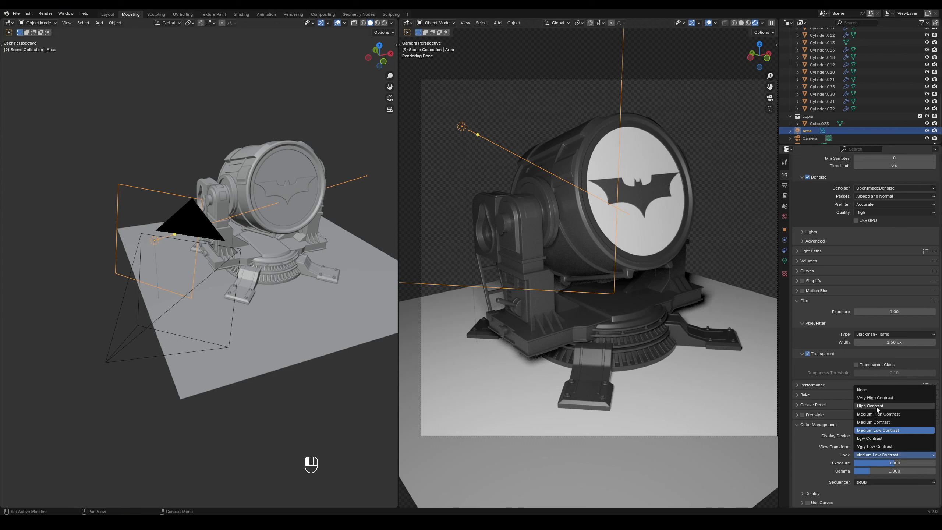
pyautogui.click(876, 405)
pyautogui.click(867, 455)
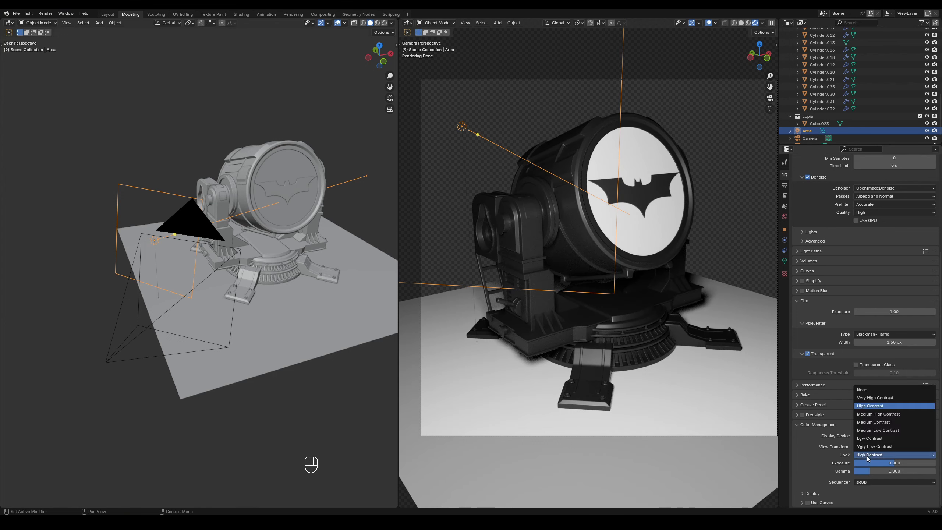
pyautogui.click(878, 424)
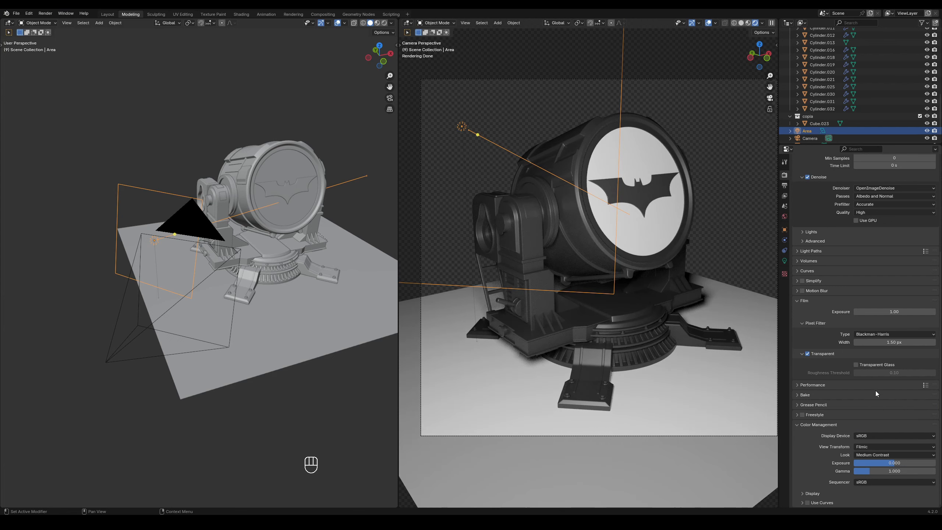
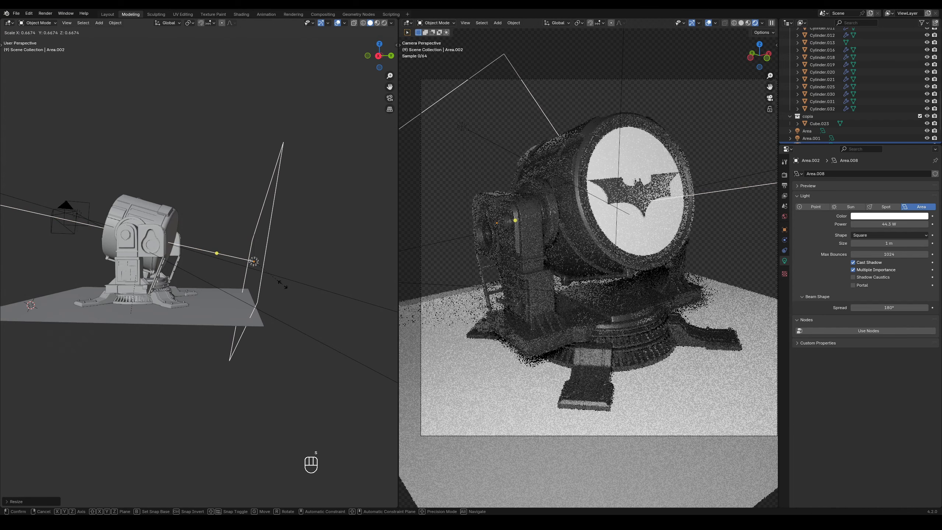
# Step: Shrink the area light behind the searchlight and set its power to 1500 W
pyautogui.click(282, 282)
pyautogui.click(888, 225)
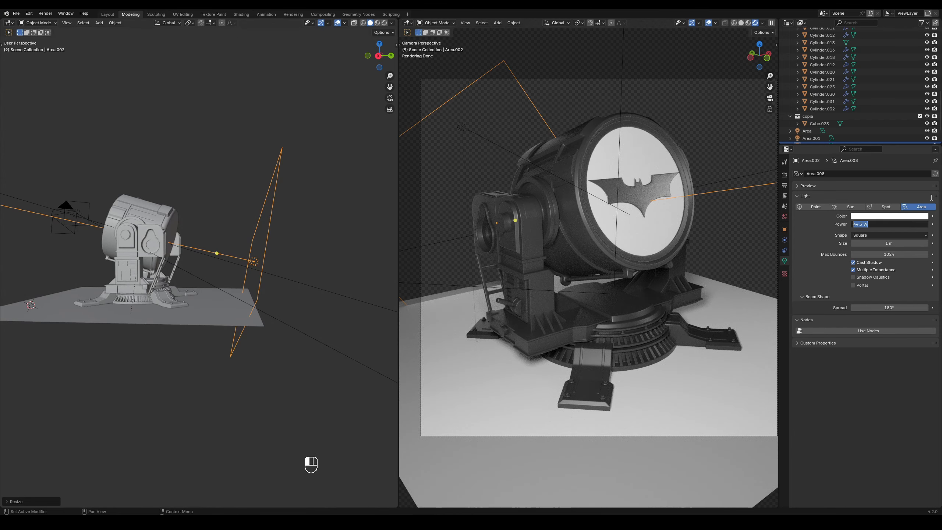
pyautogui.write('1500')
pyautogui.press('Return')
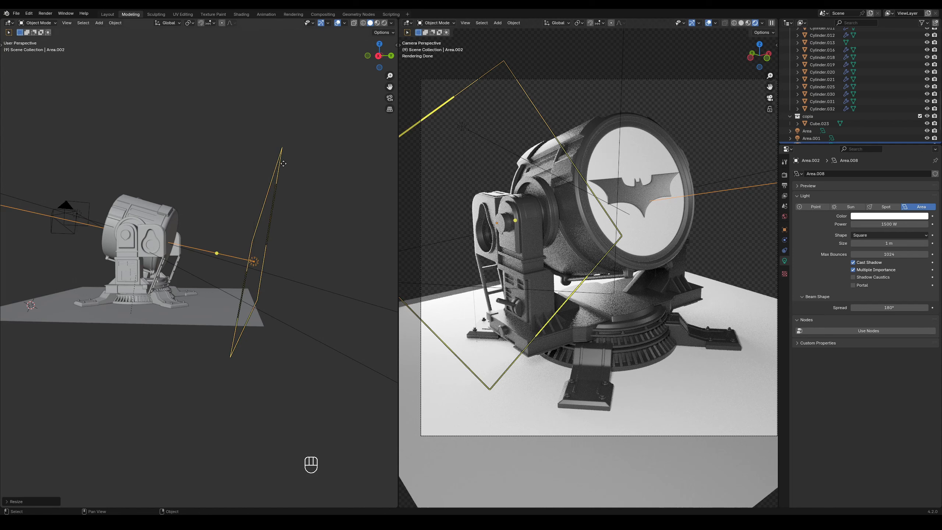
pyautogui.press('s')
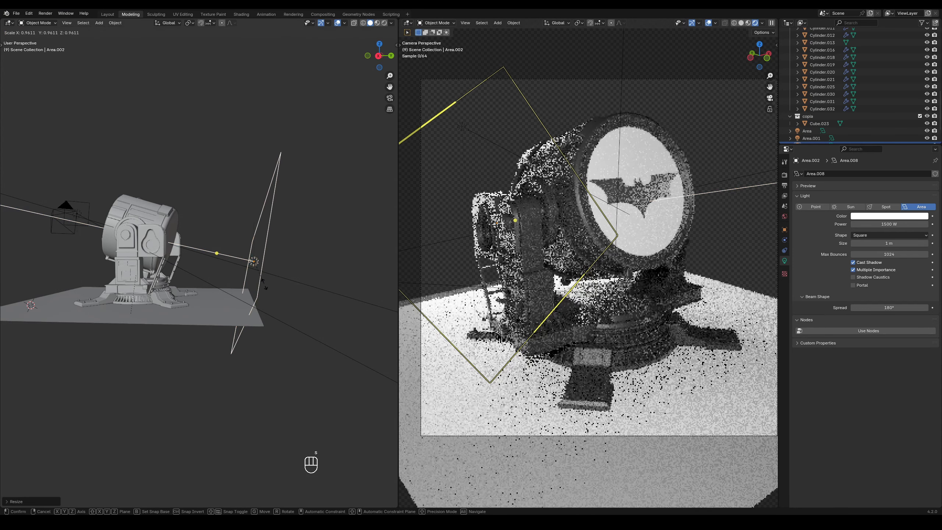
pyautogui.click(259, 282)
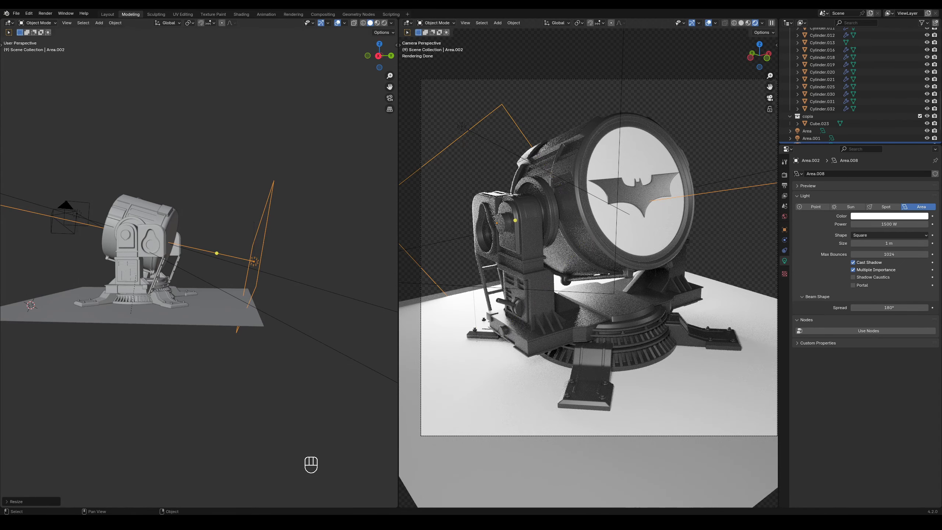
# Step: Rotate the area light behind the searchlight about the global Y axis until its tilted frame stands roughly level
pyautogui.moveTo(229, 229); pyautogui.dragTo(218, 193, button='middle')
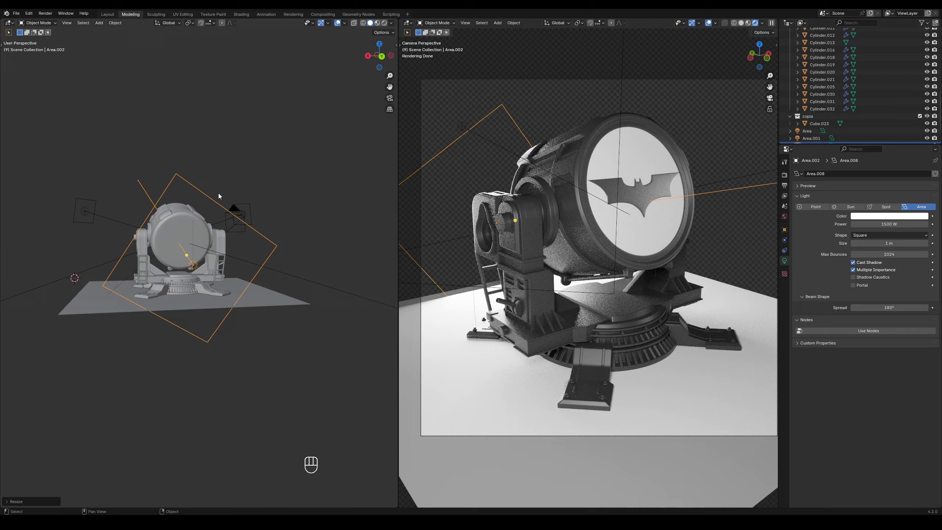
pyautogui.press('r')
pyautogui.press('z')
pyautogui.press('x')
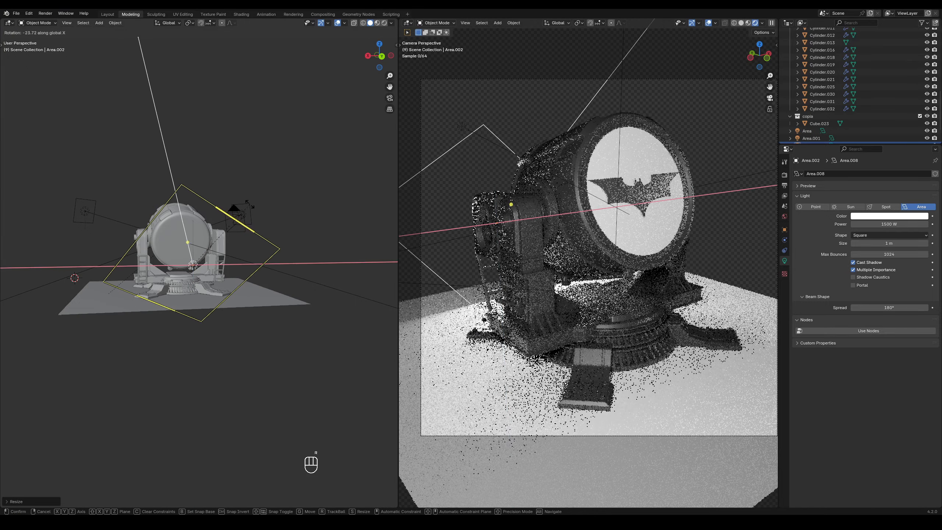
pyautogui.press('y')
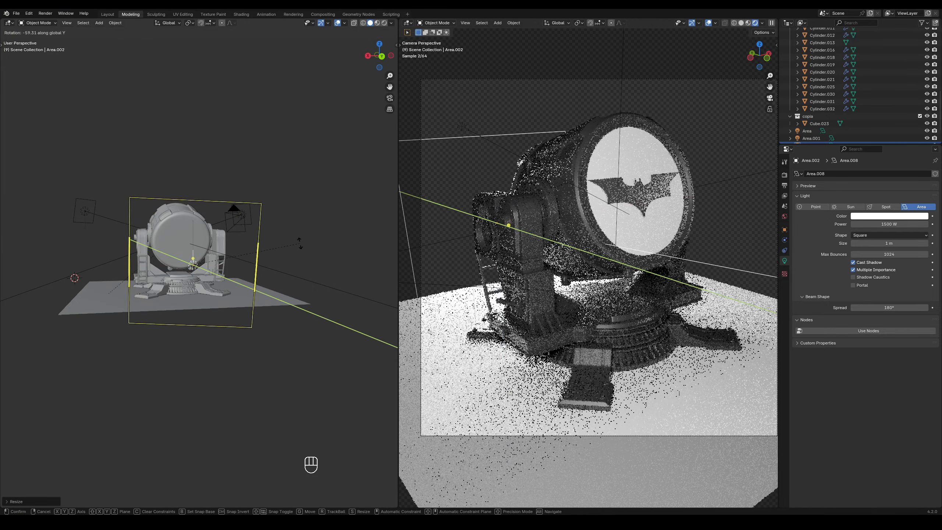
pyautogui.click(287, 225)
# Step: Raise the rear area light slightly above its current position and set its power to 500 W
pyautogui.moveTo(287, 225); pyautogui.dragTo(300, 170, button='middle')
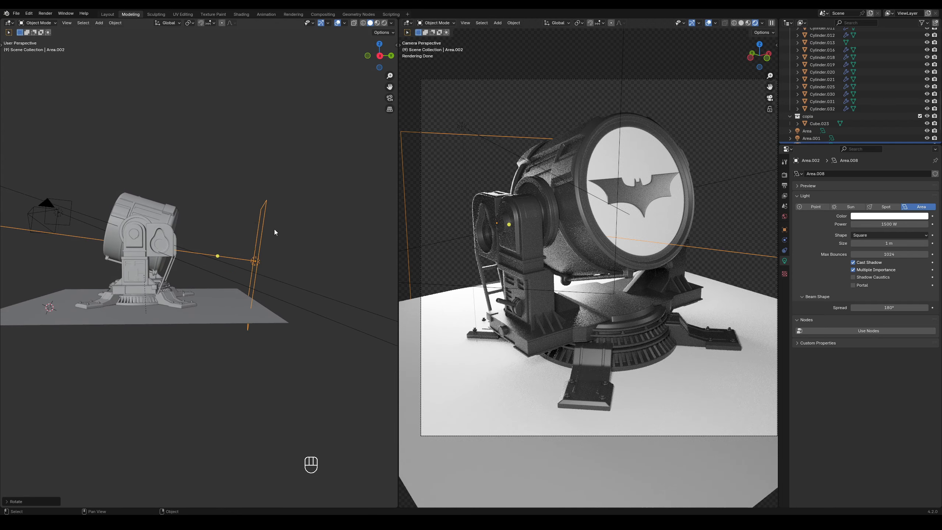
pyautogui.moveTo(275, 232); pyautogui.dragTo(309, 267, button='middle')
pyautogui.press('g')
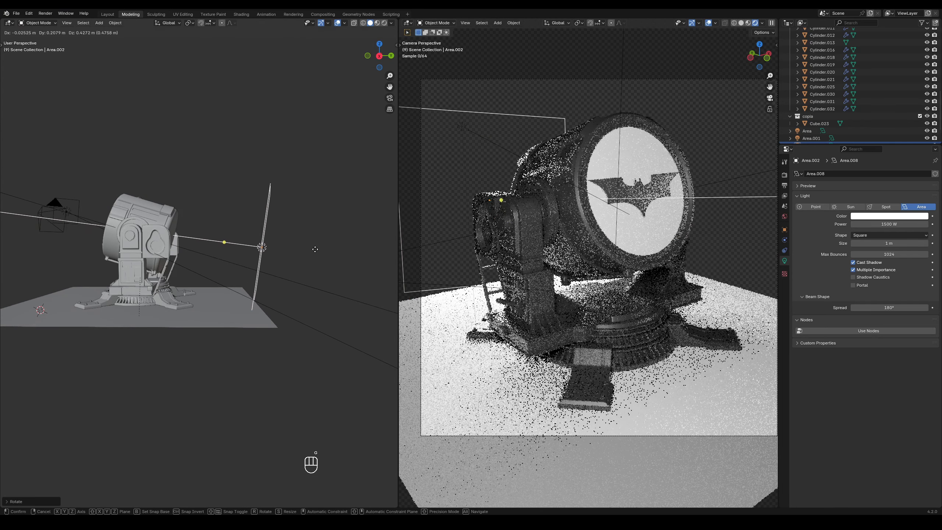
pyautogui.click(316, 253)
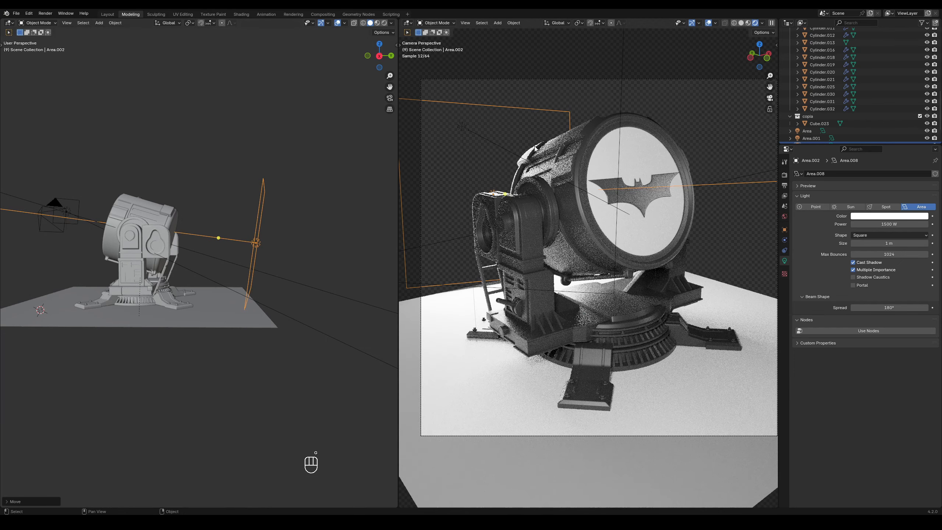
pyautogui.click(857, 224)
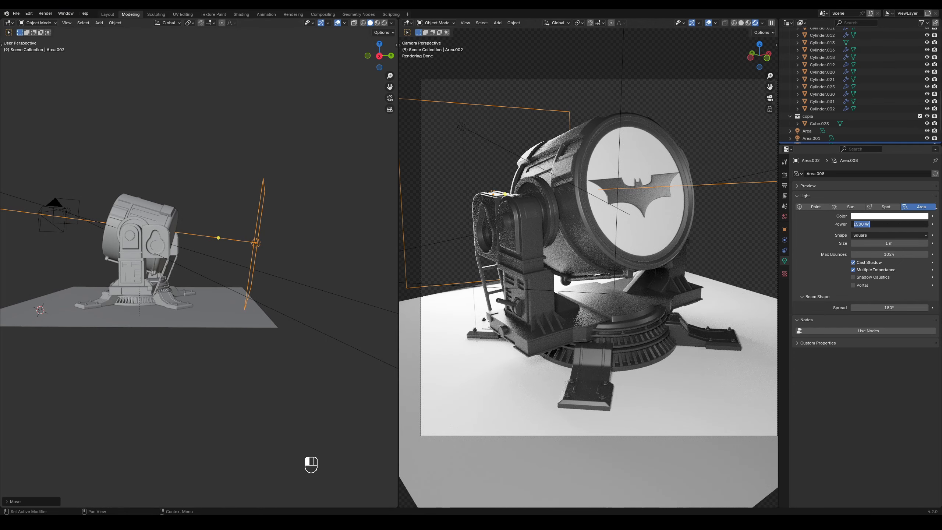
pyautogui.write('500')
pyautogui.press('Return')
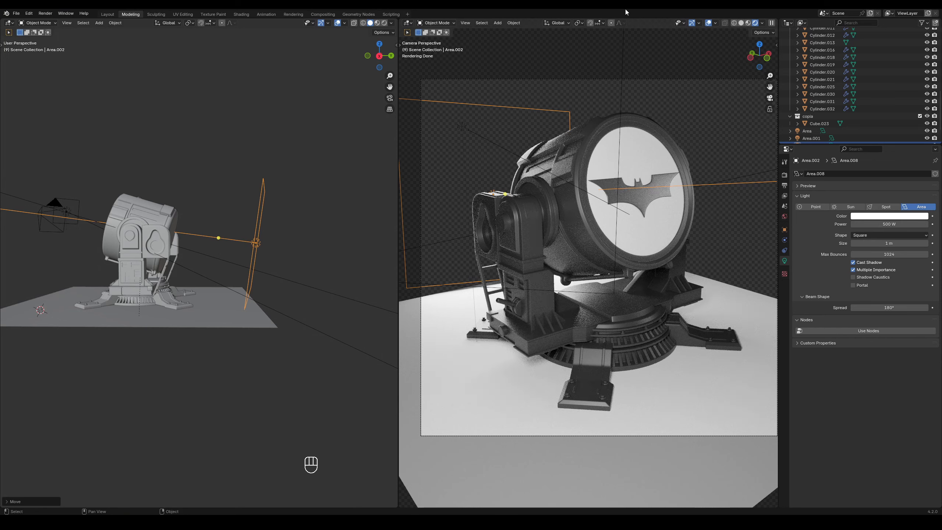
# Step: Move the rear area light farther back from the searchlight and enlarge it slightly
pyautogui.press('g')
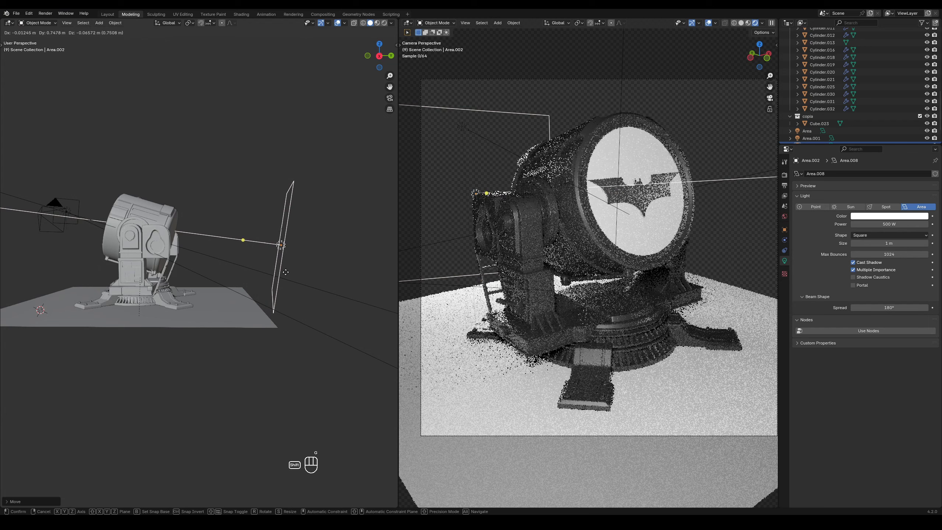
pyautogui.keyDown('shift'); pyautogui.click(425, 293); pyautogui.keyUp('shift')
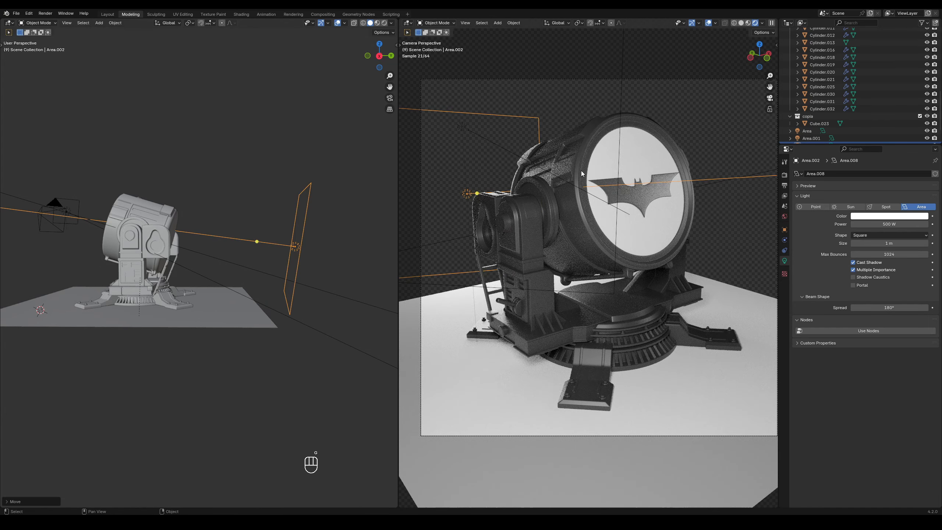
pyautogui.moveTo(291, 294); pyautogui.dragTo(261, 279, button='middle')
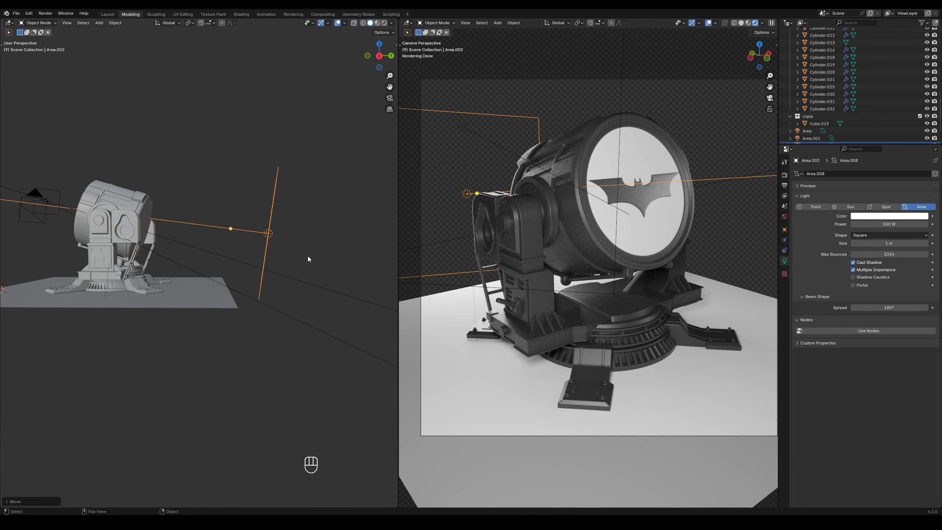
pyautogui.press('g')
pyautogui.keyDown('shift'); pyautogui.click(370, 255); pyautogui.keyUp('shift')
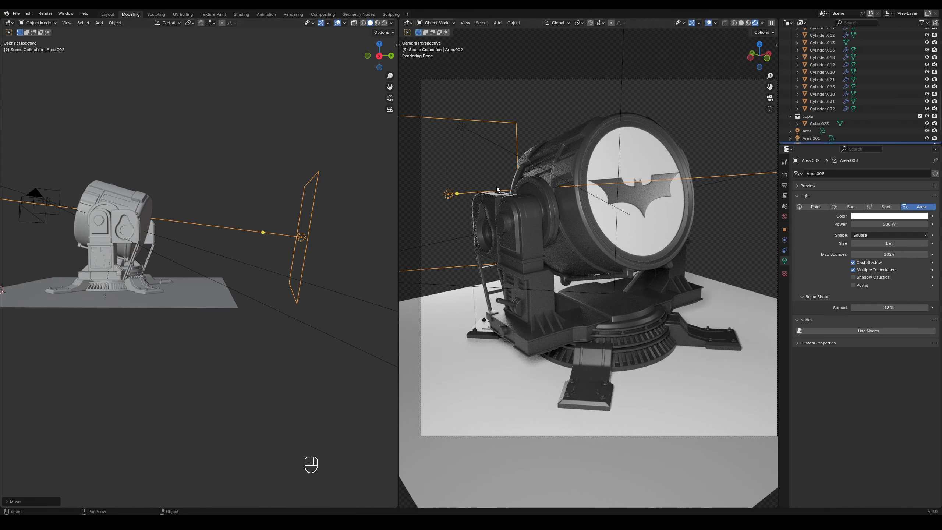
pyautogui.press('s')
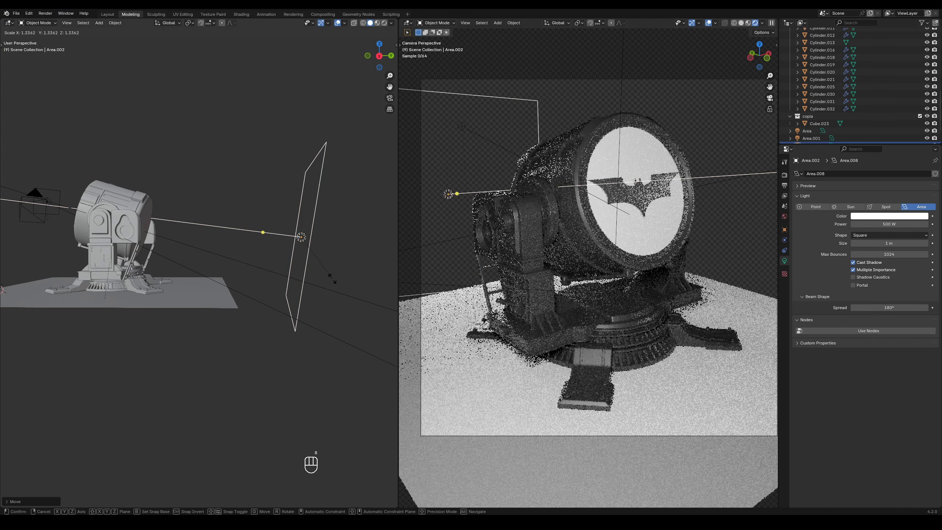
pyautogui.click(297, 256)
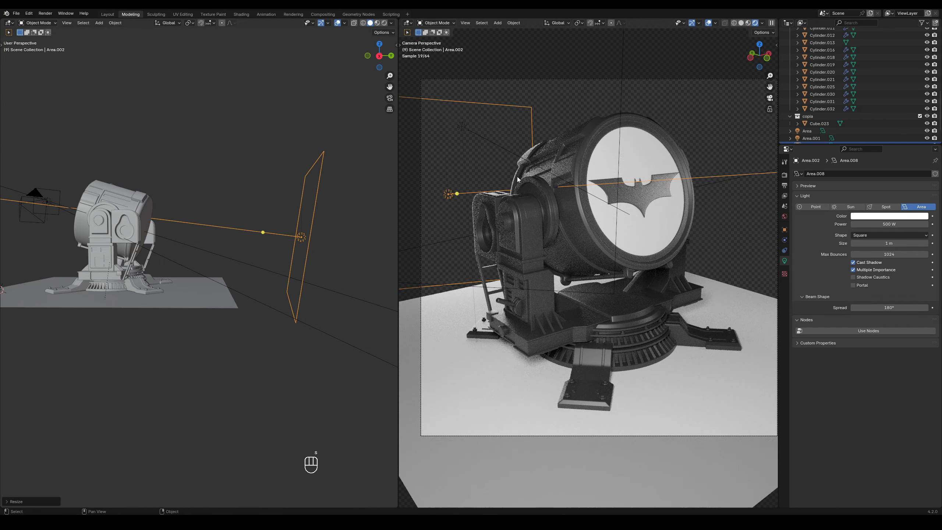
# Step: From the top view, shift the rear area light in the positive X direction, past the searchlight's centre line
pyautogui.moveTo(354, 266); pyautogui.dragTo(325, 254, button='middle')
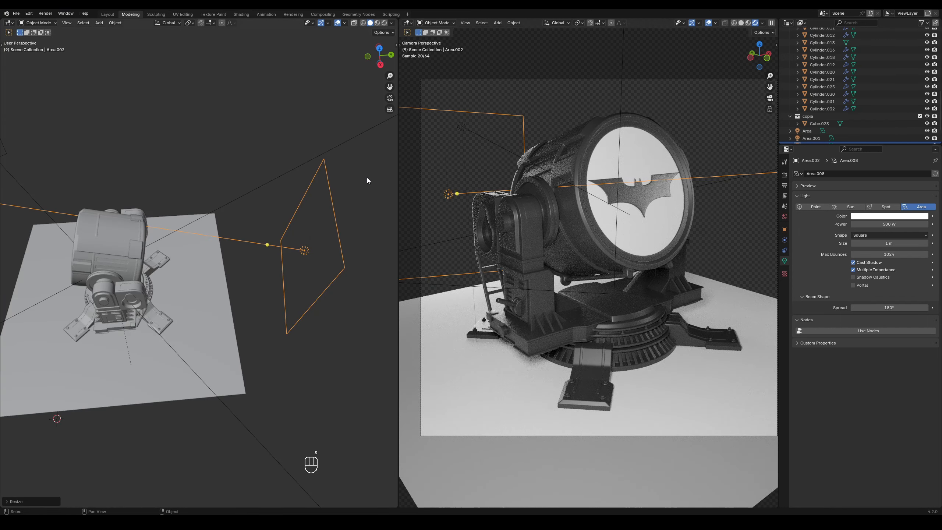
pyautogui.press('KP_7')
pyautogui.press('g')
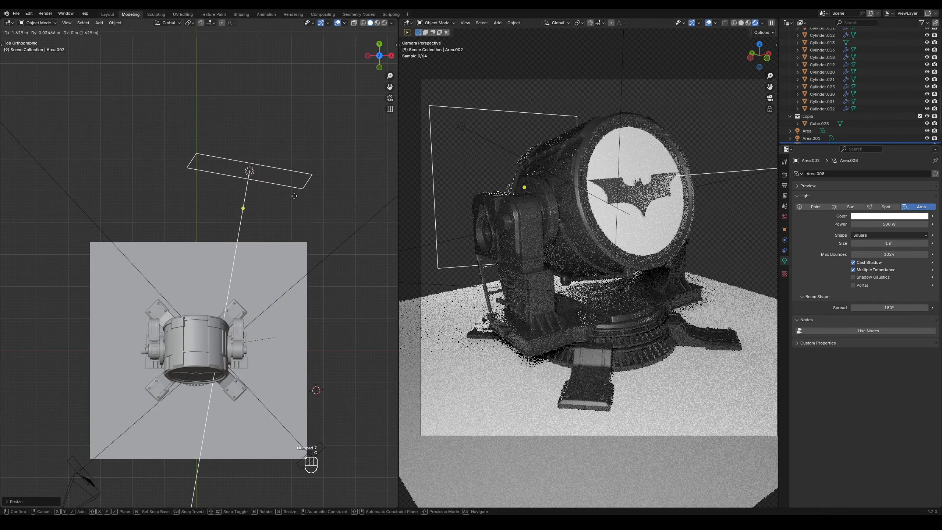
pyautogui.click(327, 185)
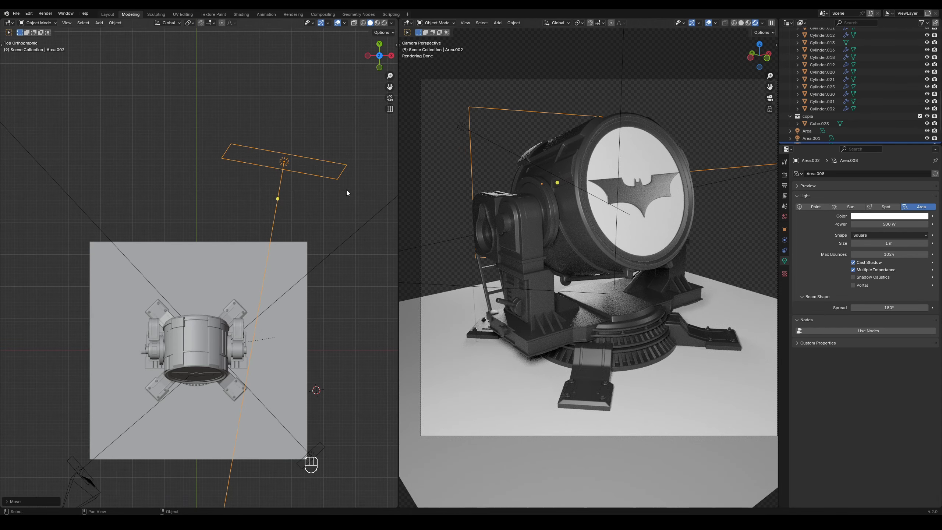
# Step: Enlarge the rear area light and stretch it along the global X axis into a wide panel
pyautogui.press('s')
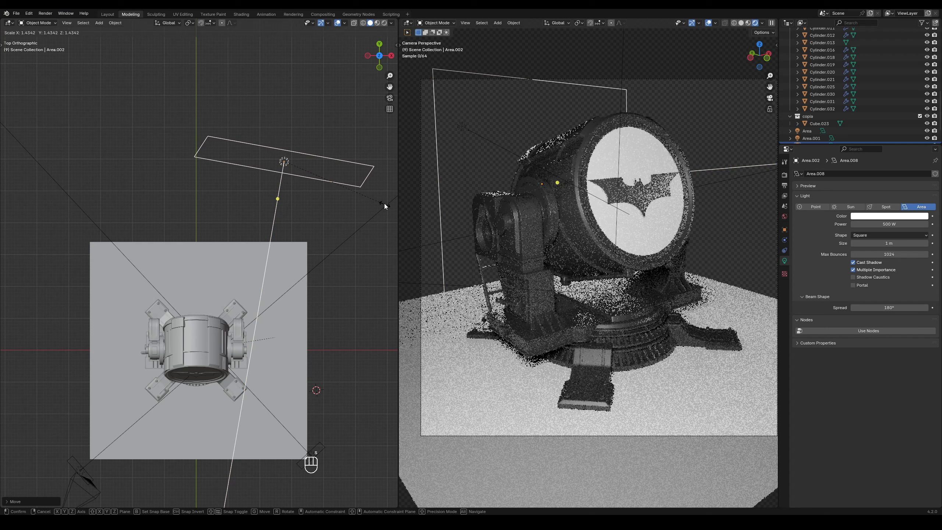
pyautogui.click(384, 203)
pyautogui.moveTo(330, 205); pyautogui.dragTo(323, 175, button='middle')
pyautogui.press('s')
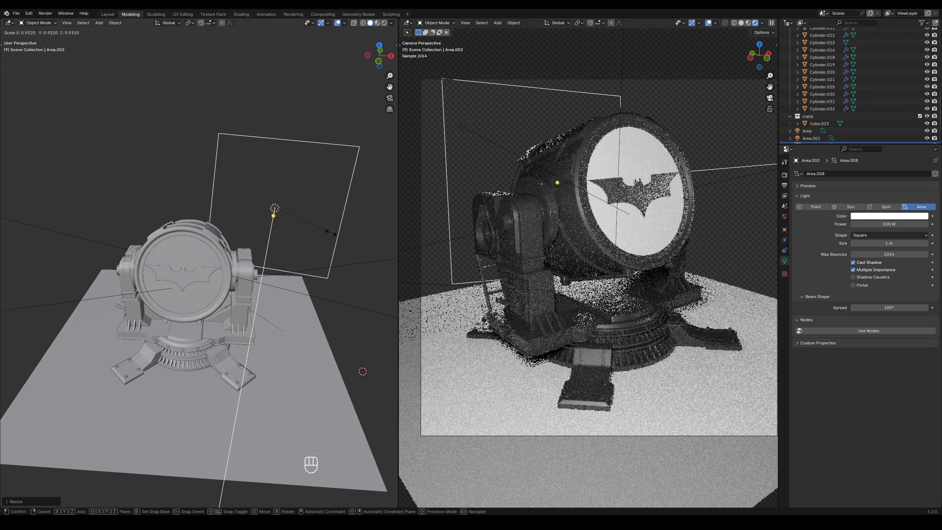
pyautogui.click(326, 233)
pyautogui.press('s')
pyautogui.press('x')
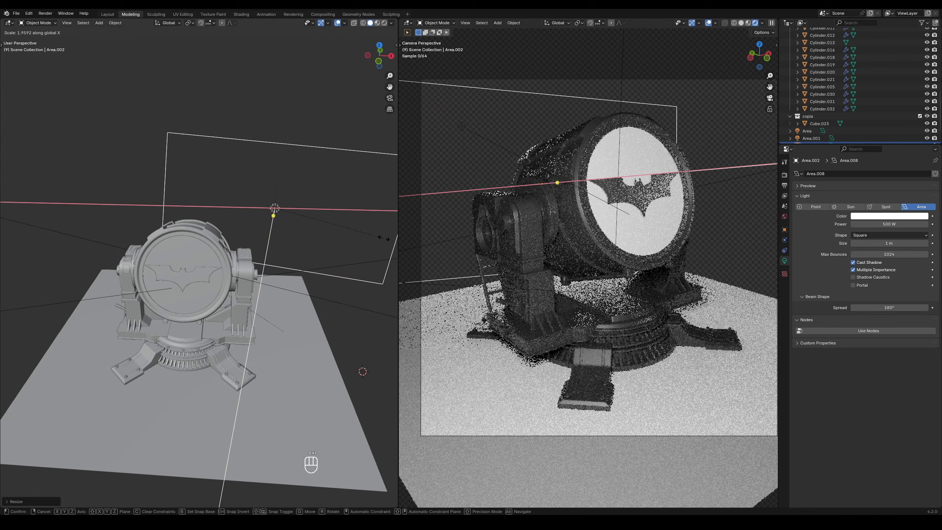
pyautogui.click(360, 236)
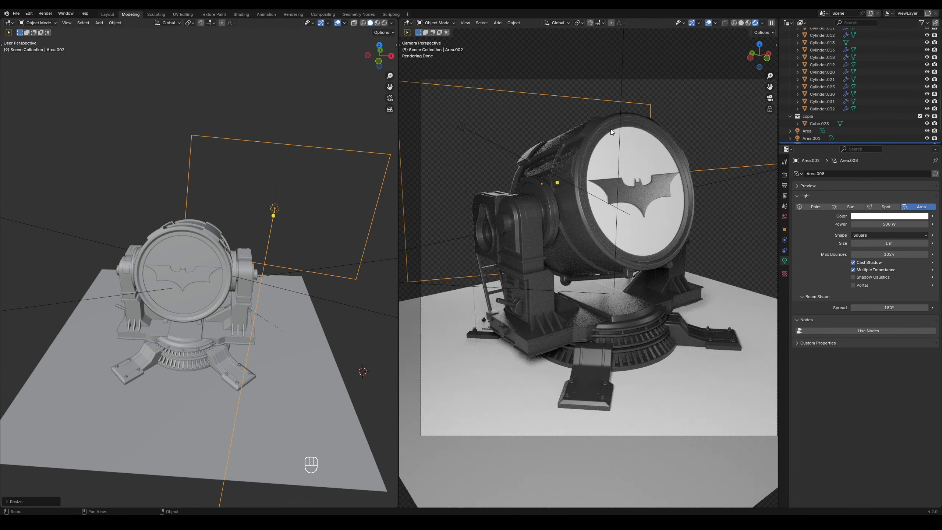
# Step: Level the rear area light with a slight rotation and move it about 1.06 m farther along positive X
pyautogui.moveTo(315, 235); pyautogui.dragTo(356, 214, button='middle')
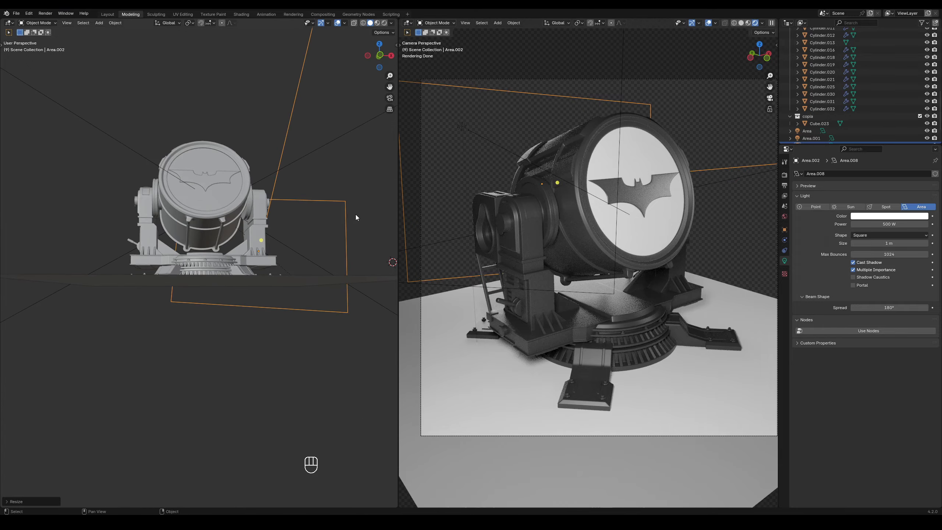
pyautogui.press('r')
pyautogui.click(313, 232)
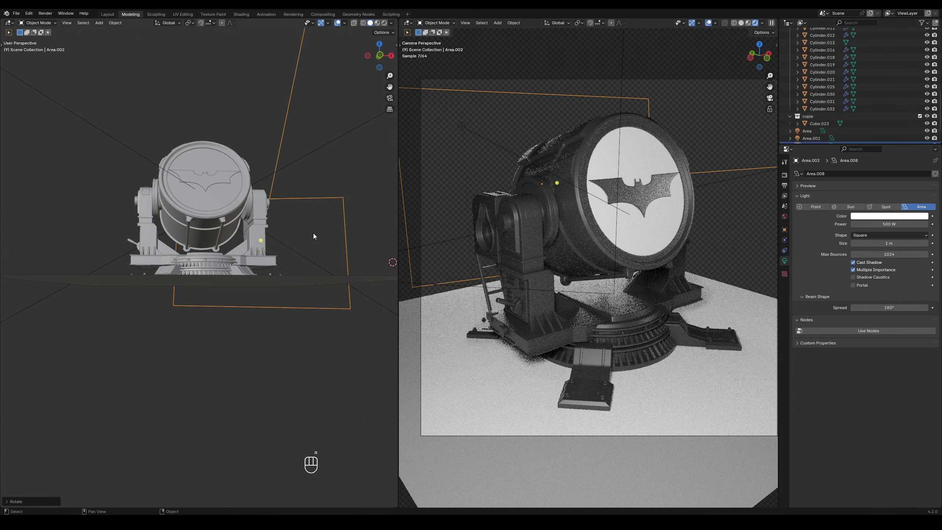
pyautogui.press('g')
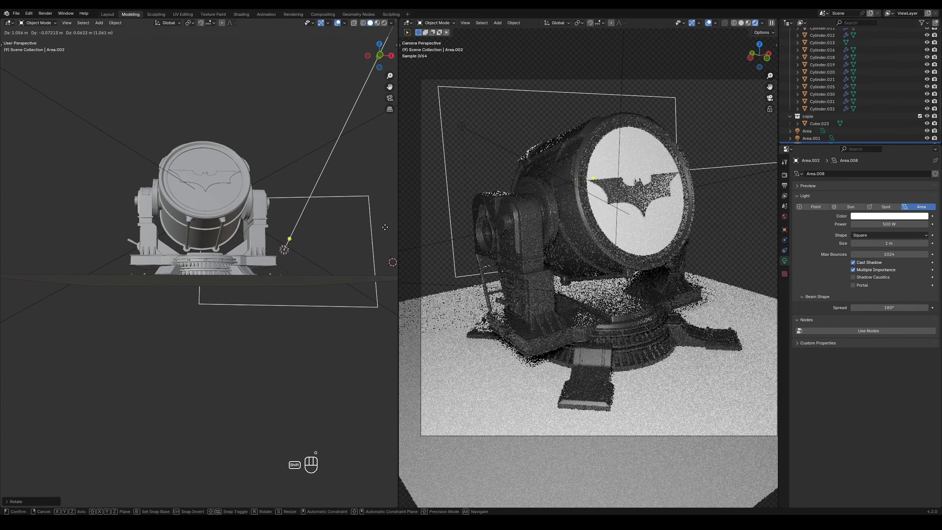
pyautogui.click(385, 227)
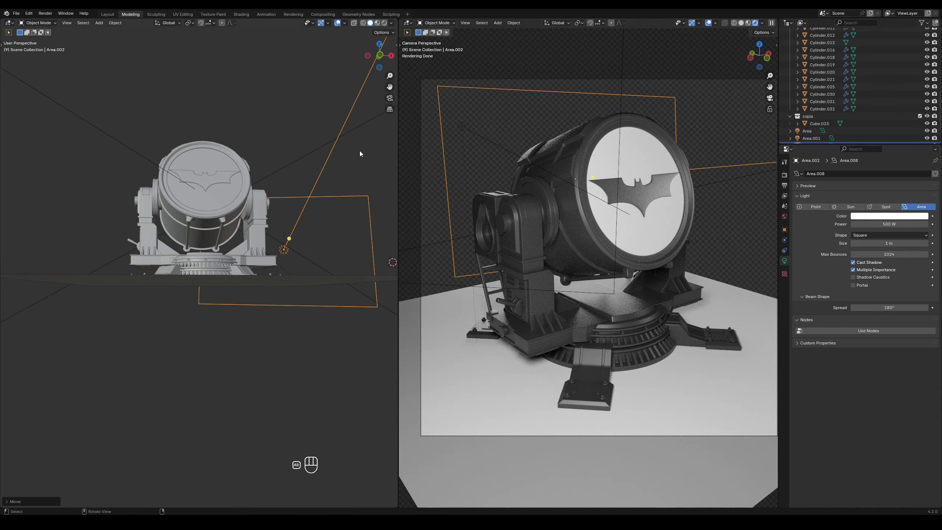
# Step: Move the rear area light slightly back toward the searchlight and check its placement from an angled view and the camera view
pyautogui.moveTo(359, 153); pyautogui.dragTo(347, 191, button='middle')
pyautogui.press('g')
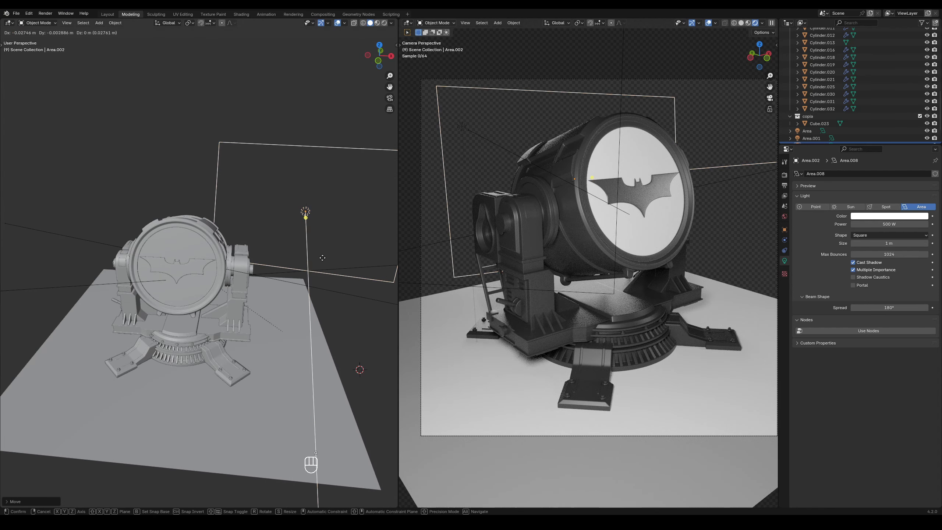
pyautogui.click(476, 200)
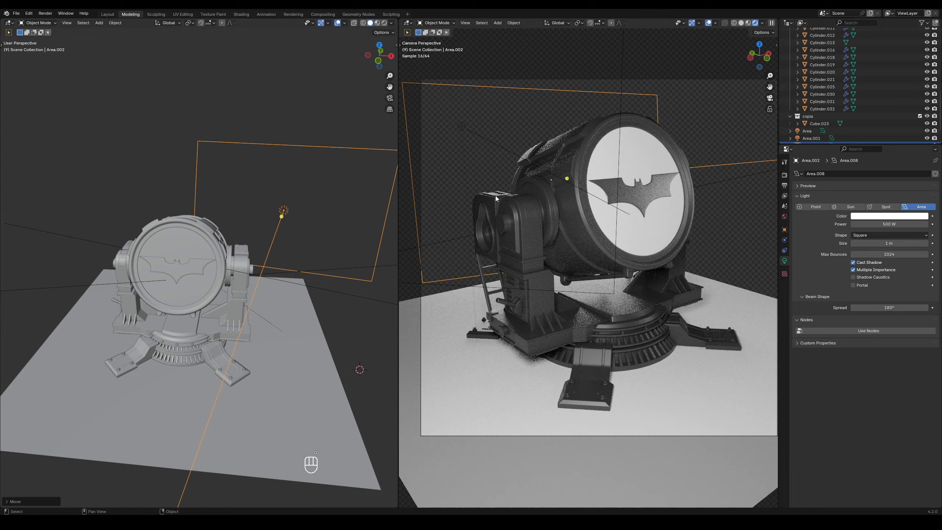
pyautogui.moveTo(472, 236); pyautogui.dragTo(524, 195, button='middle')
pyautogui.scroll(4, 525, 197)
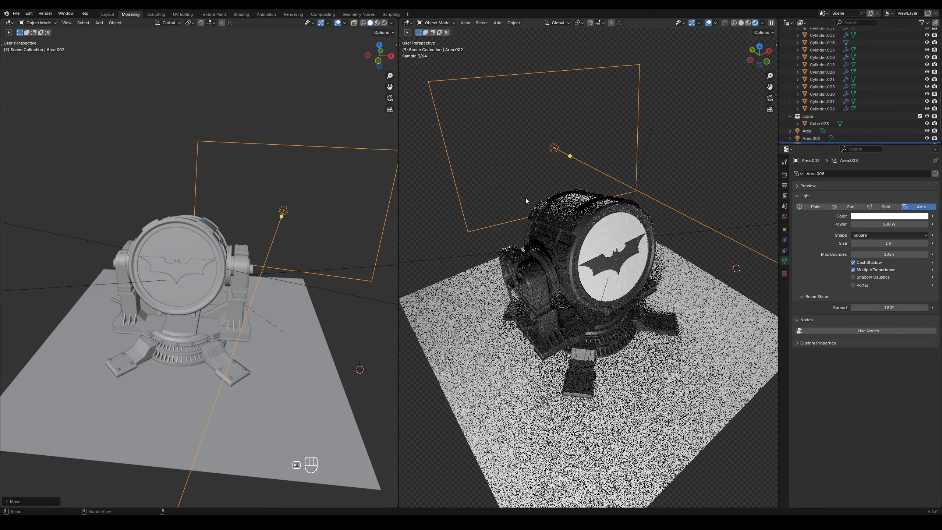
pyautogui.press('KP_0')
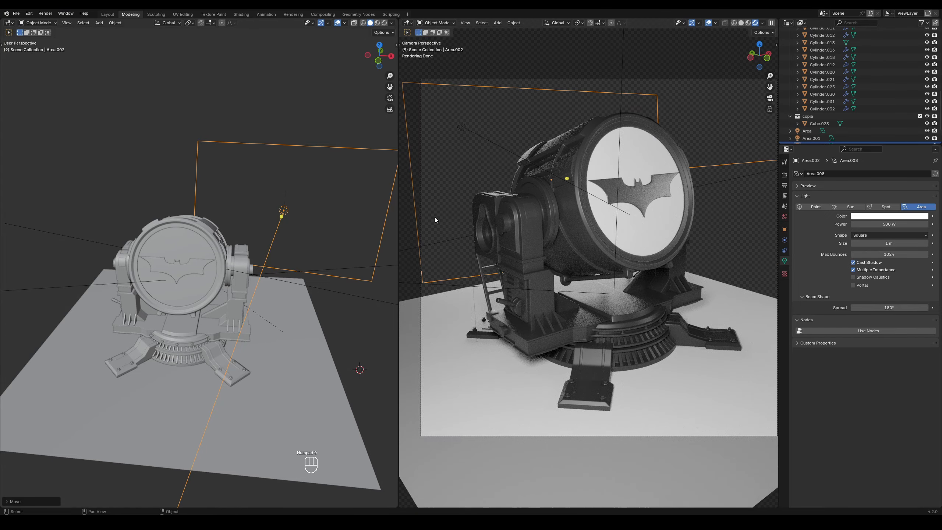
# Step: Scale the rear area light up uniformly by about half, then deselect it
pyautogui.press('s')
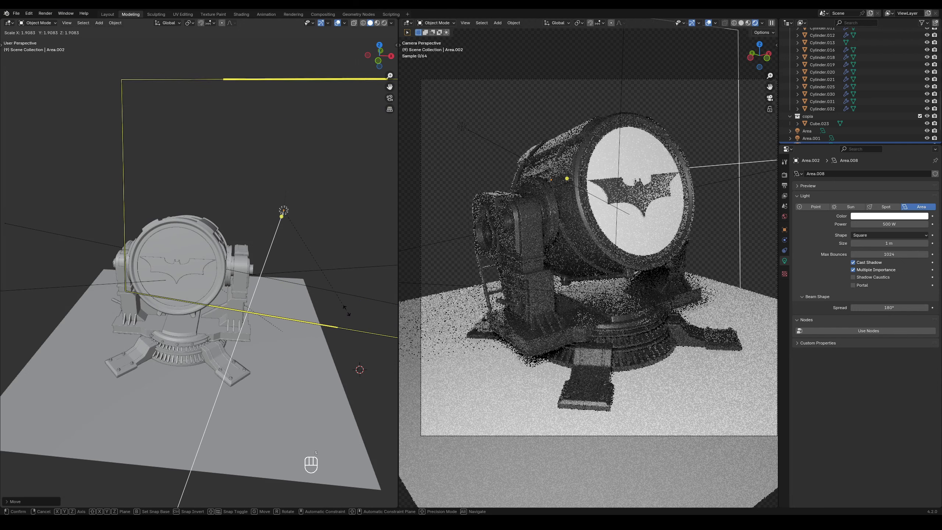
pyautogui.click(364, 281)
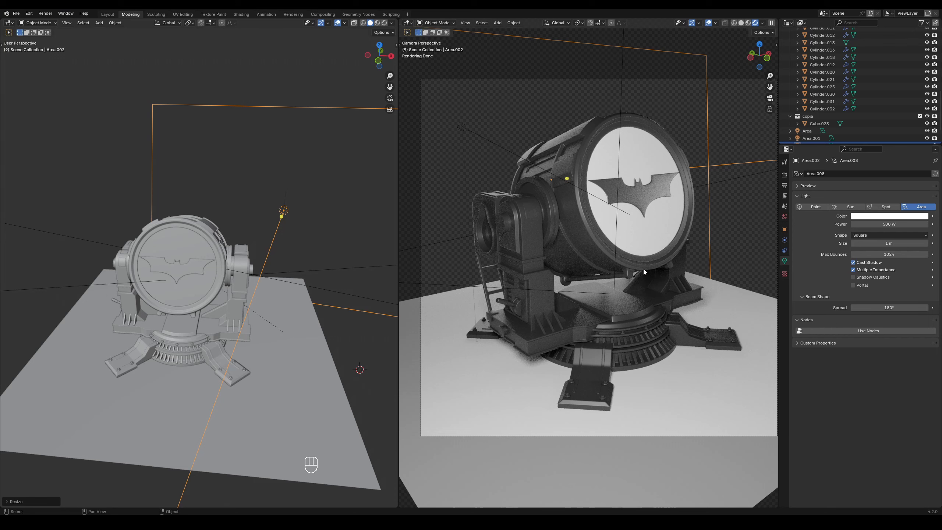
pyautogui.click(740, 222)
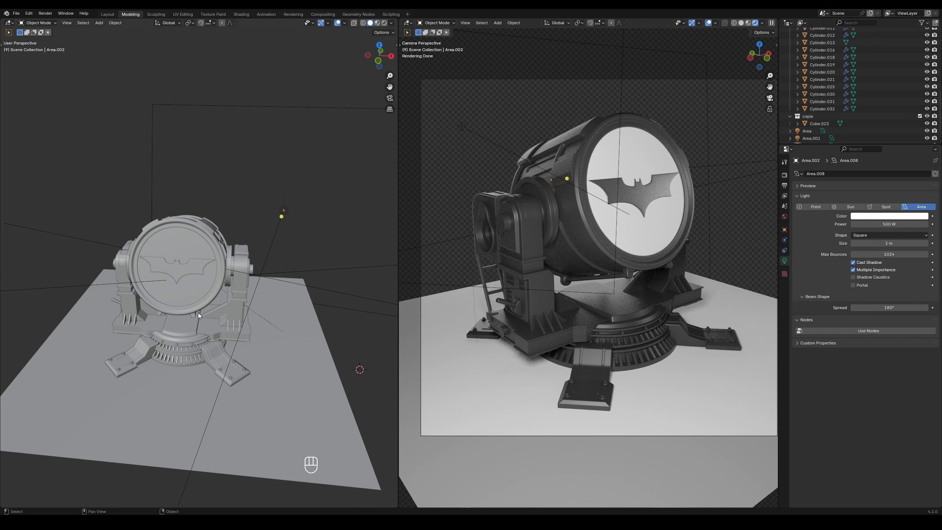
# Step: Select the small area light beside the floor plane and adjust its light power to about 22.3 W
pyautogui.keyDown('ctrl'); pyautogui.moveTo(311, 206); pyautogui.dragTo(277, 297, button='middle'); pyautogui.keyUp('ctrl')
pyautogui.keyDown('shift'); pyautogui.moveTo(277, 297); pyautogui.dragTo(365, 246, button='middle'); pyautogui.keyUp('shift')
pyautogui.click(325, 296)
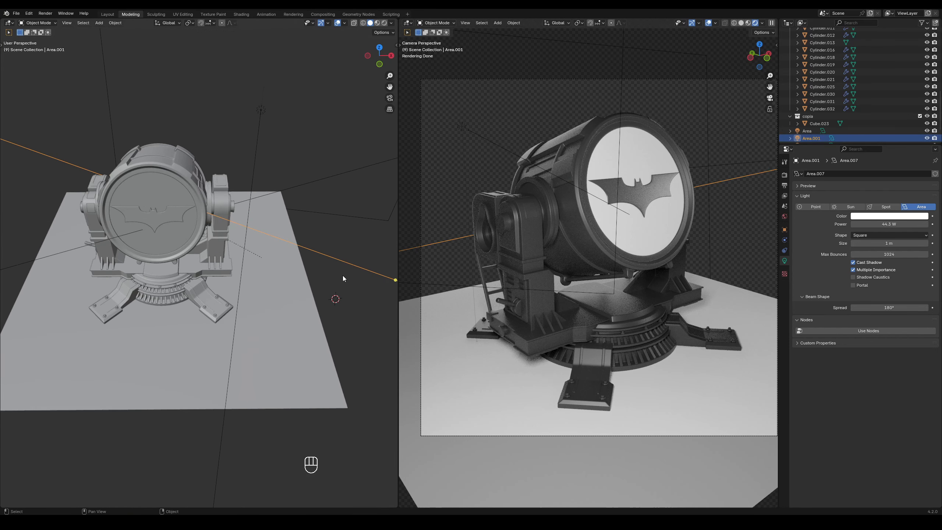
pyautogui.keyDown('shift'); pyautogui.moveTo(343, 275); pyautogui.dragTo(328, 279, button='middle'); pyautogui.keyUp('shift')
pyautogui.rightClick(267, 284)
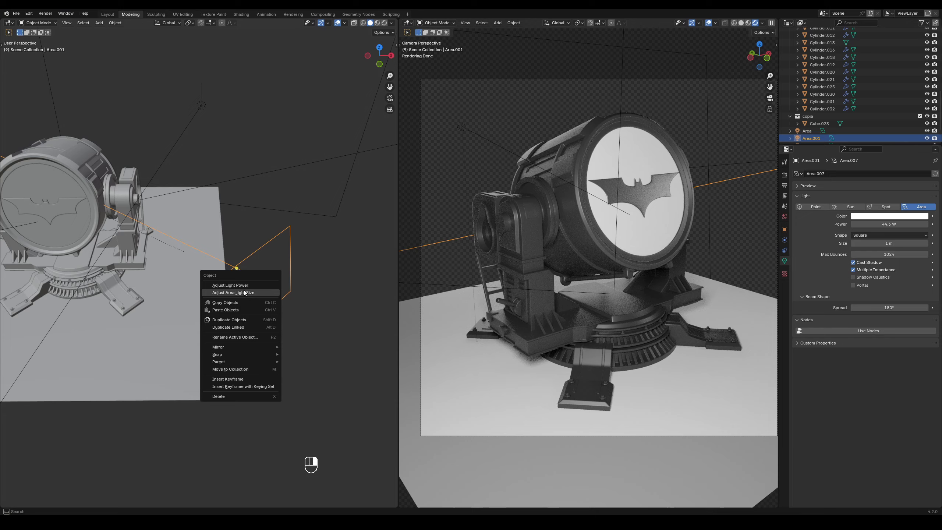
pyautogui.click(247, 281)
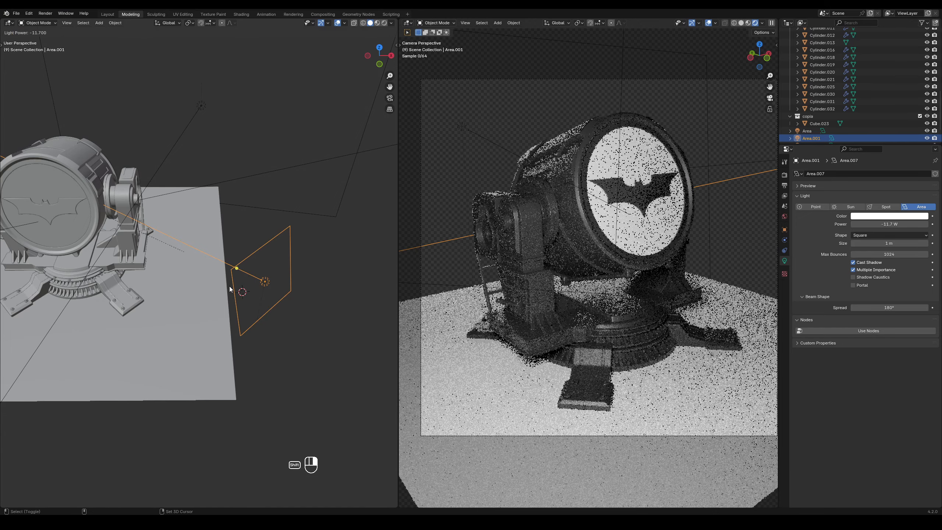
pyautogui.click(235, 287)
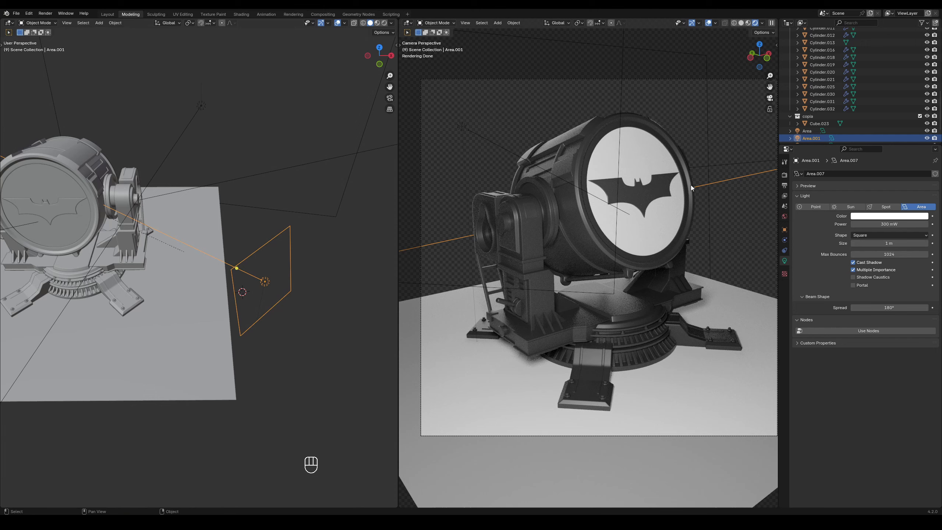
pyautogui.rightClick(281, 273)
pyautogui.click(278, 277)
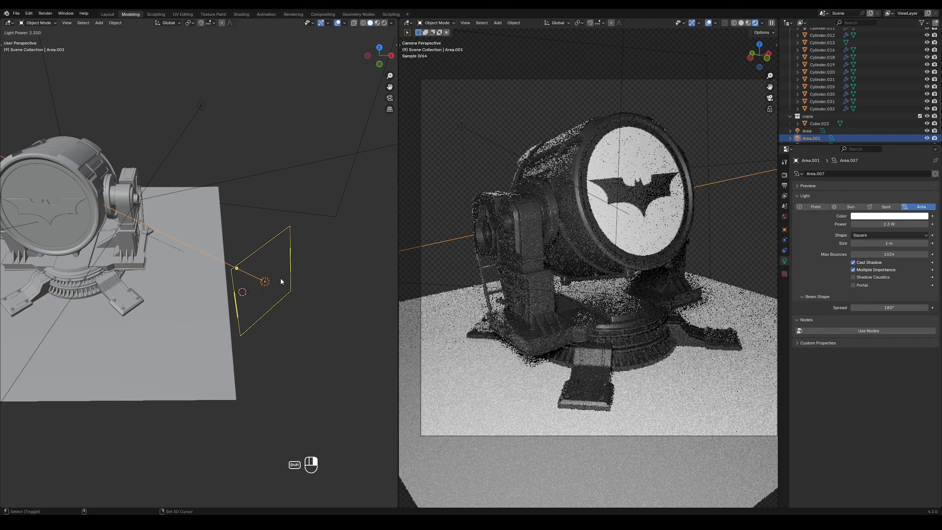
pyautogui.click(290, 277)
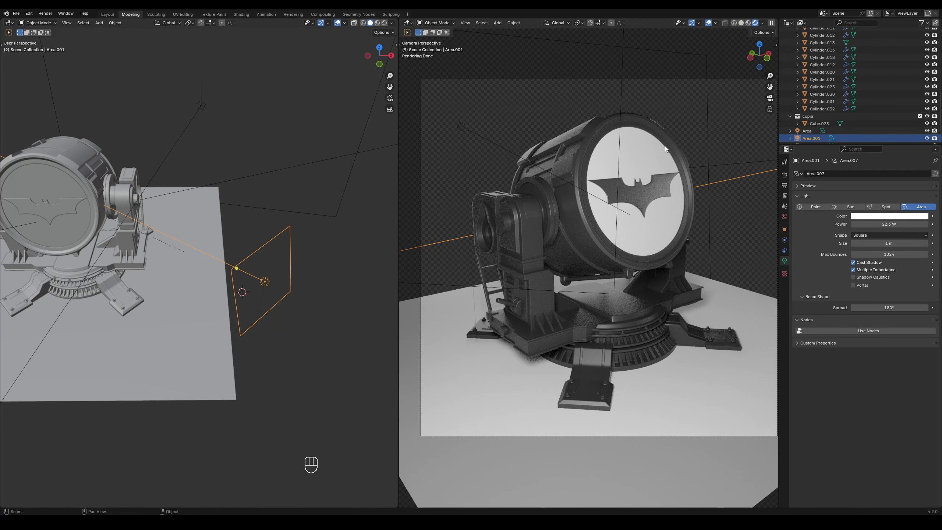
# Step: In the render colour management, try the None and Very High Contrast looks and return to Medium Contrast
pyautogui.click(784, 174)
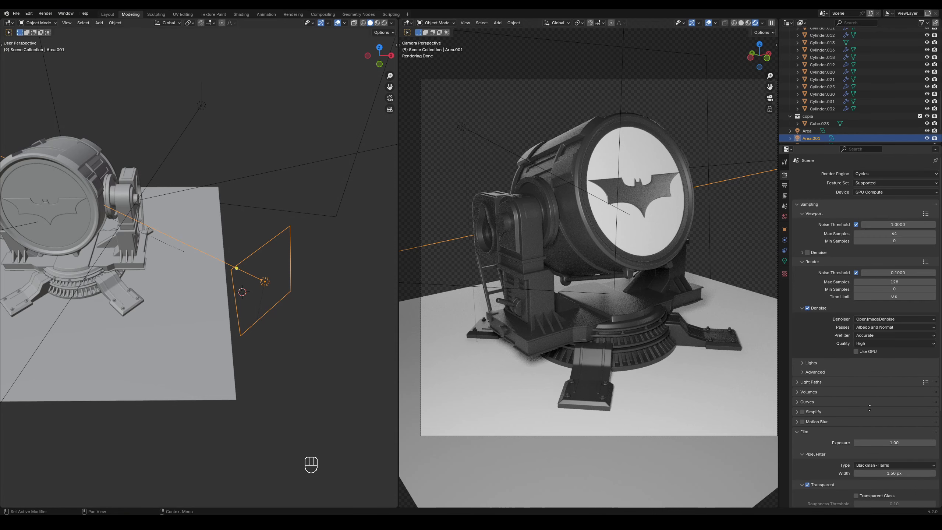
pyautogui.scroll(-3, 867, 409)
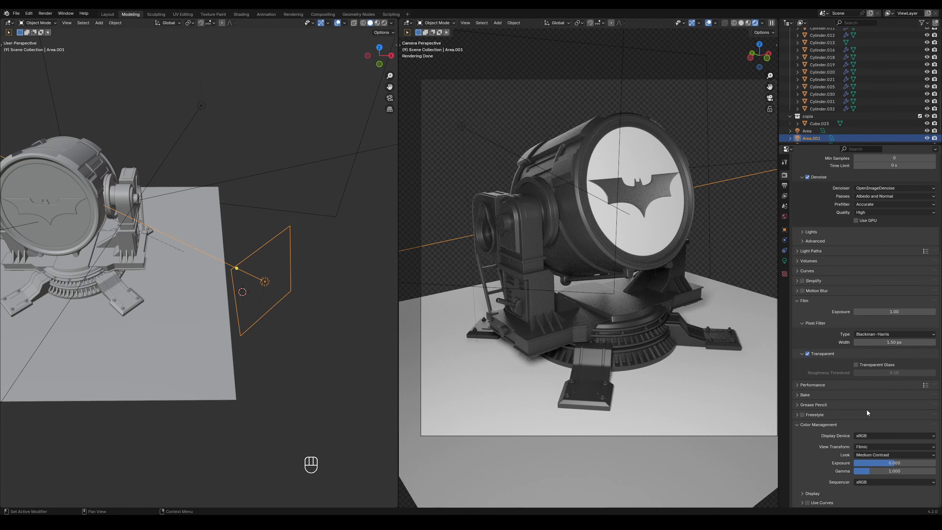
pyautogui.click(867, 454)
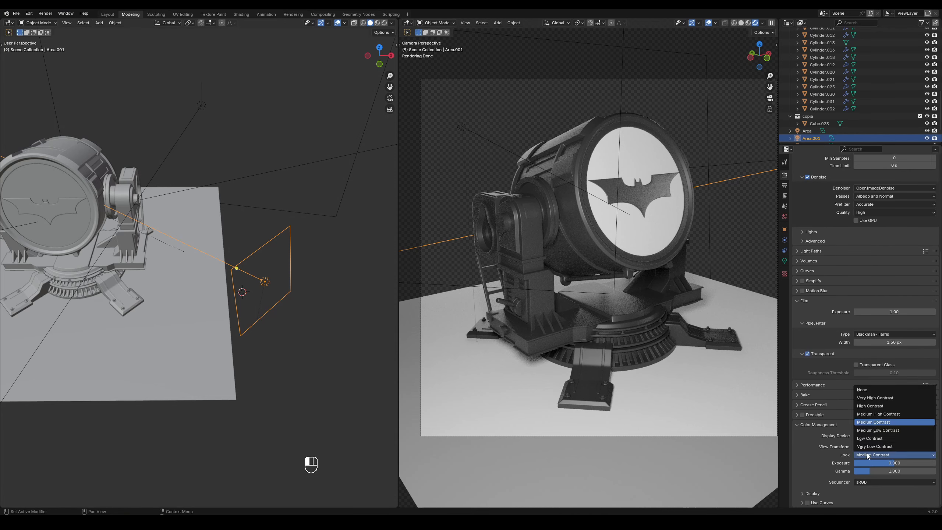
pyautogui.click(868, 389)
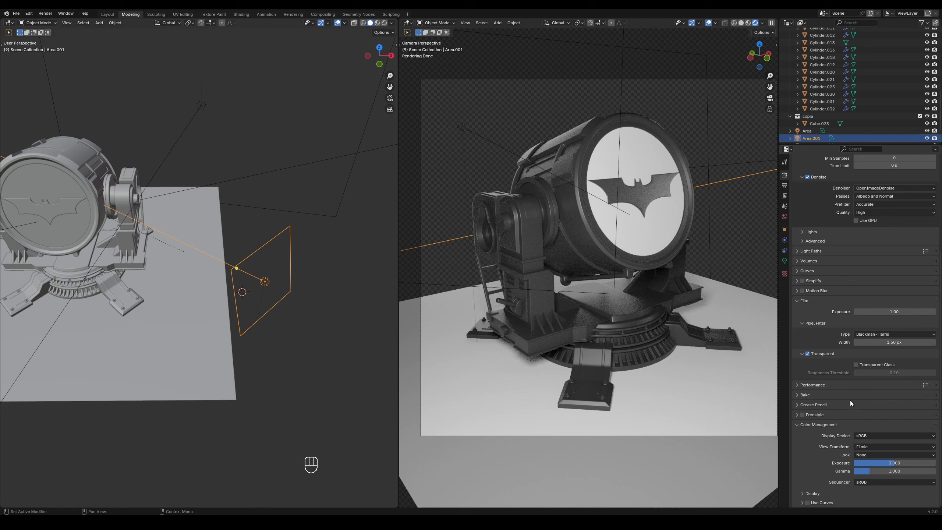
pyautogui.click(871, 456)
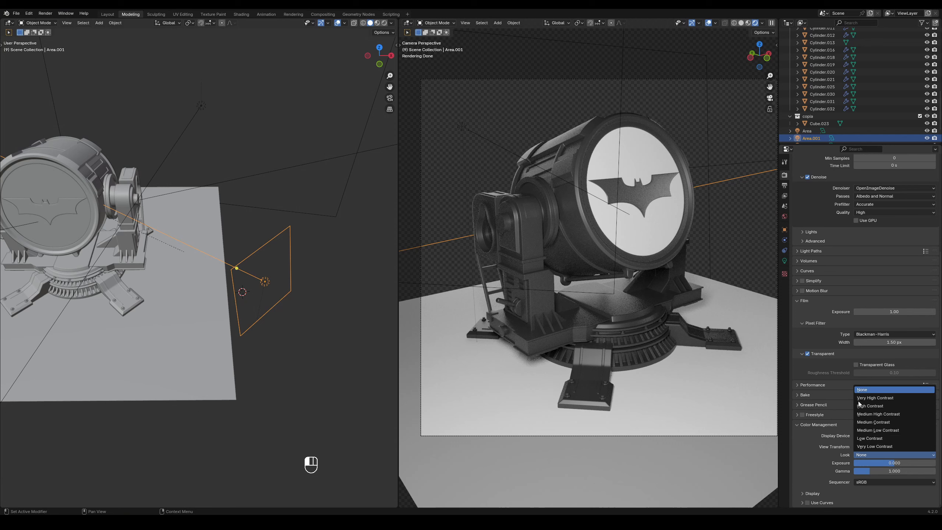
pyautogui.click(870, 398)
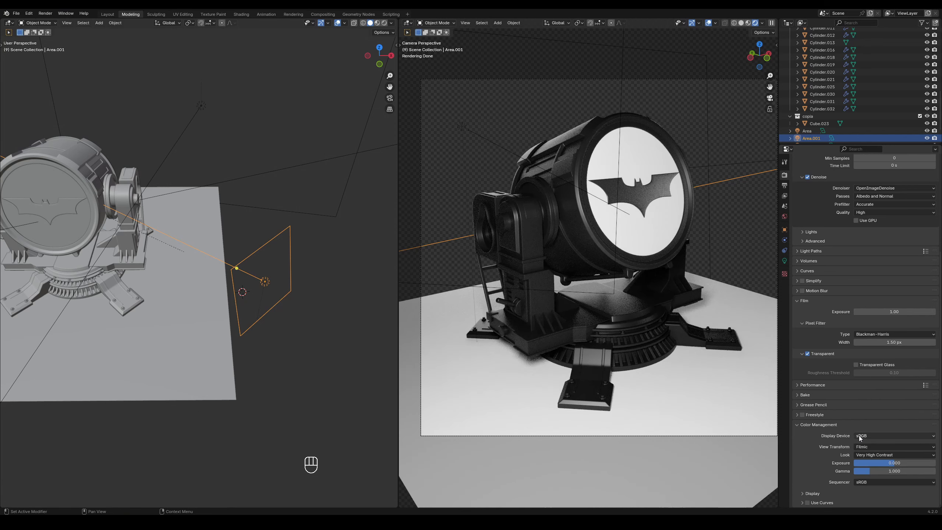
pyautogui.click(872, 455)
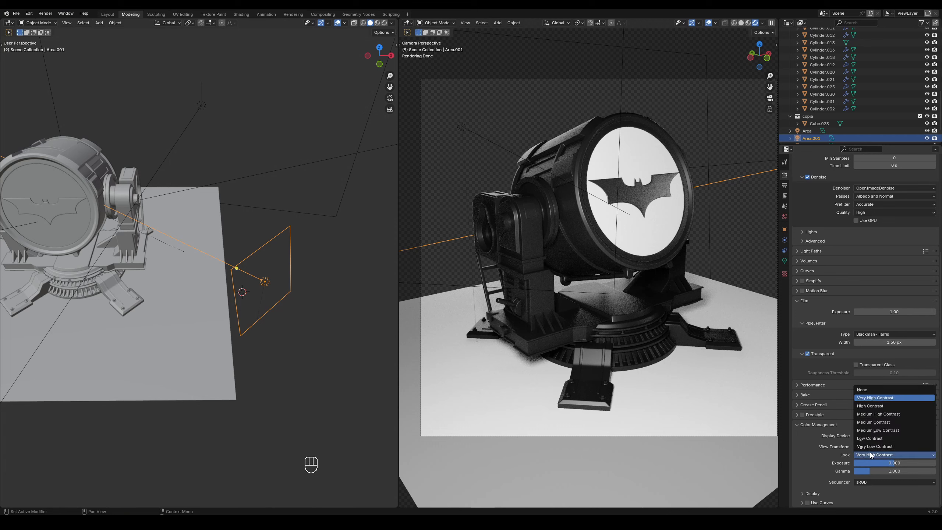
pyautogui.click(867, 422)
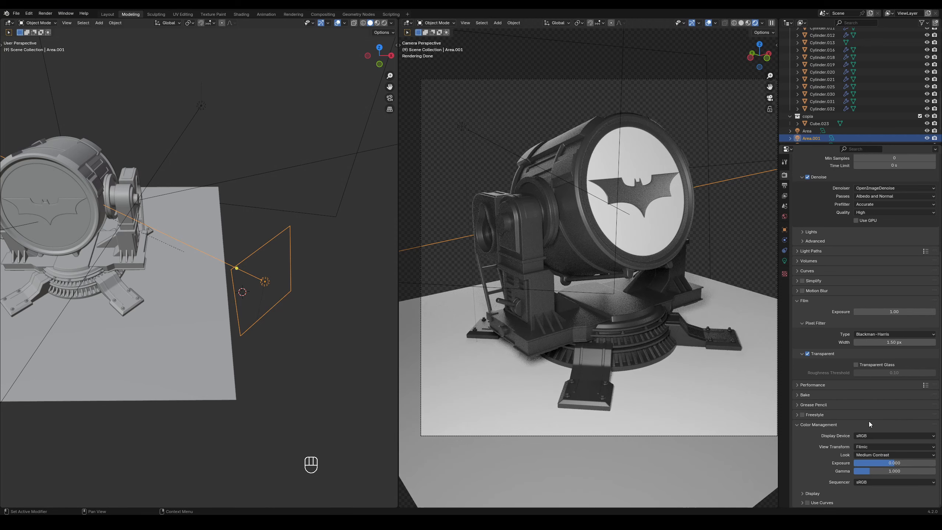
# Step: Try the Very Low Contrast and High Contrast looks, and set the look to Medium High Contrast
pyautogui.click(870, 454)
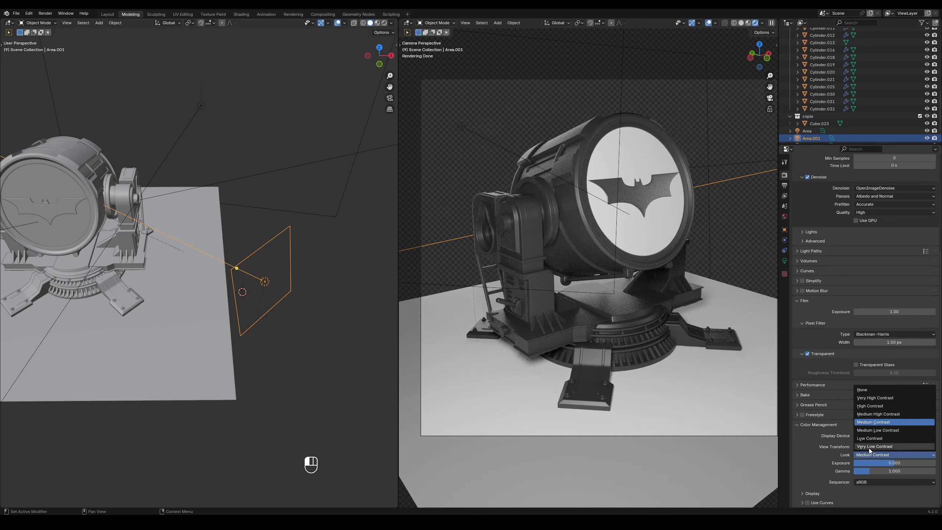
pyautogui.click(873, 446)
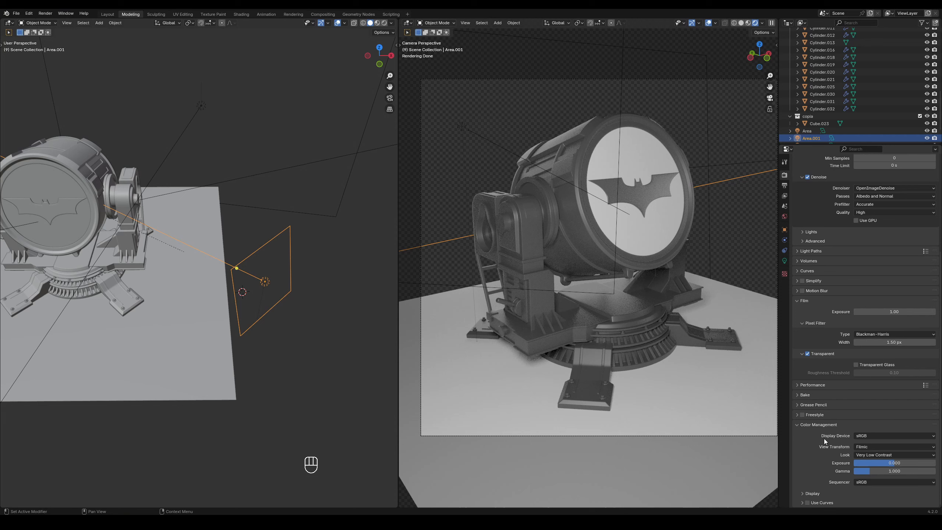
pyautogui.click(873, 454)
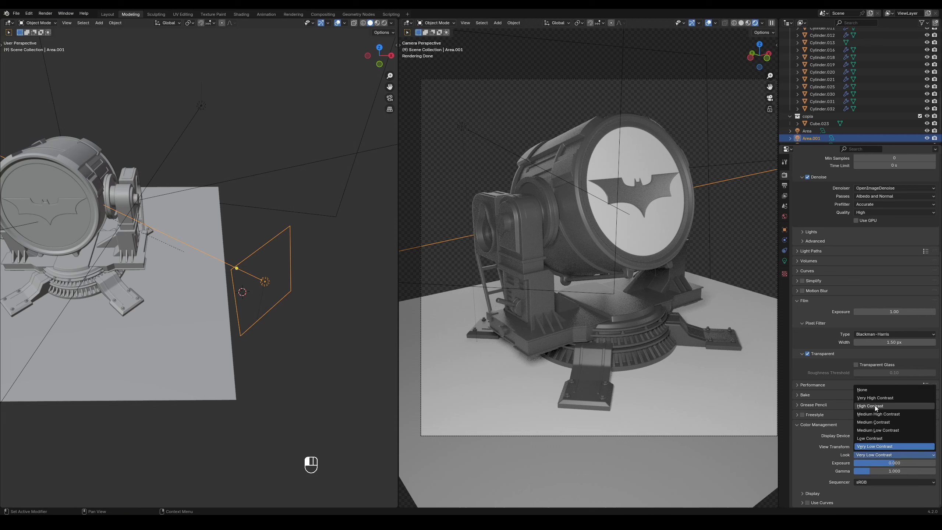
pyautogui.click(874, 406)
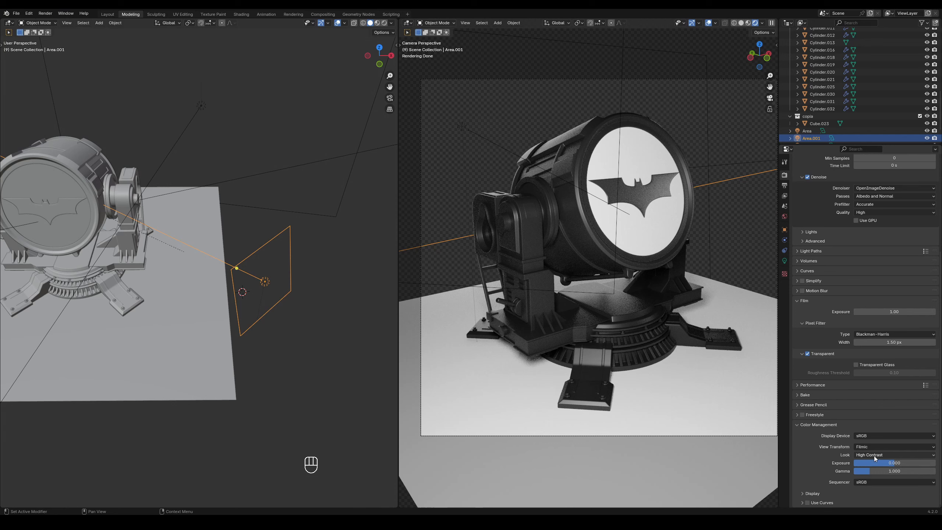
pyautogui.click(874, 456)
pyautogui.click(882, 416)
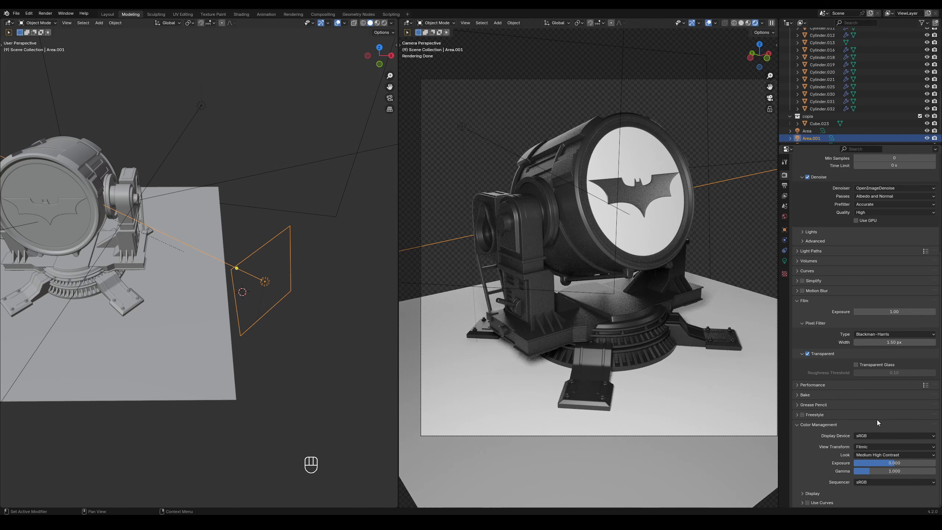
# Step: Compare the Very Low Contrast and High Contrast looks against Medium High Contrast, finishing on Medium High Contrast
pyautogui.click(875, 456)
pyautogui.click(872, 446)
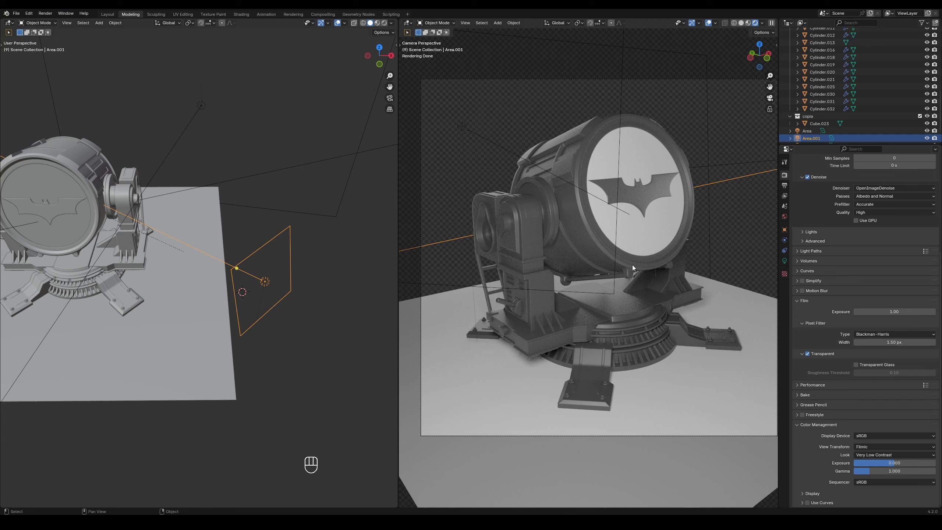
pyautogui.click(887, 455)
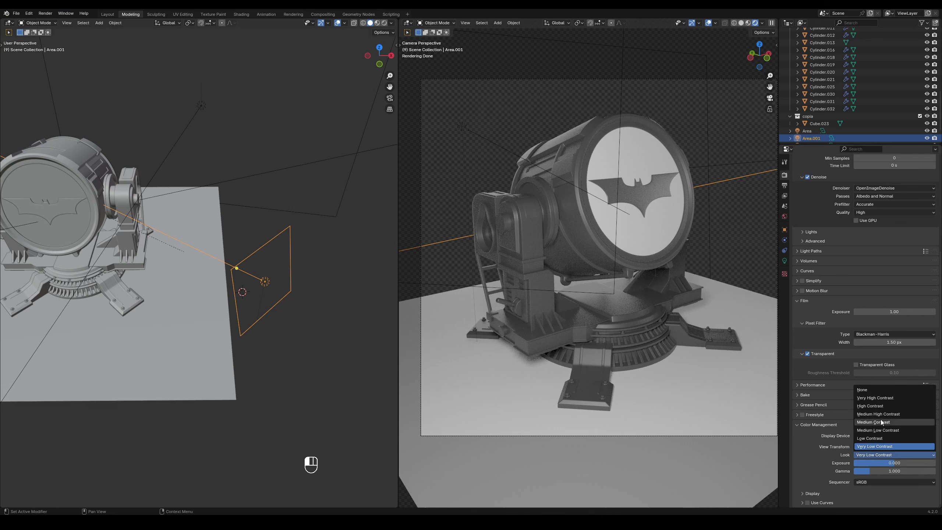
pyautogui.click(879, 406)
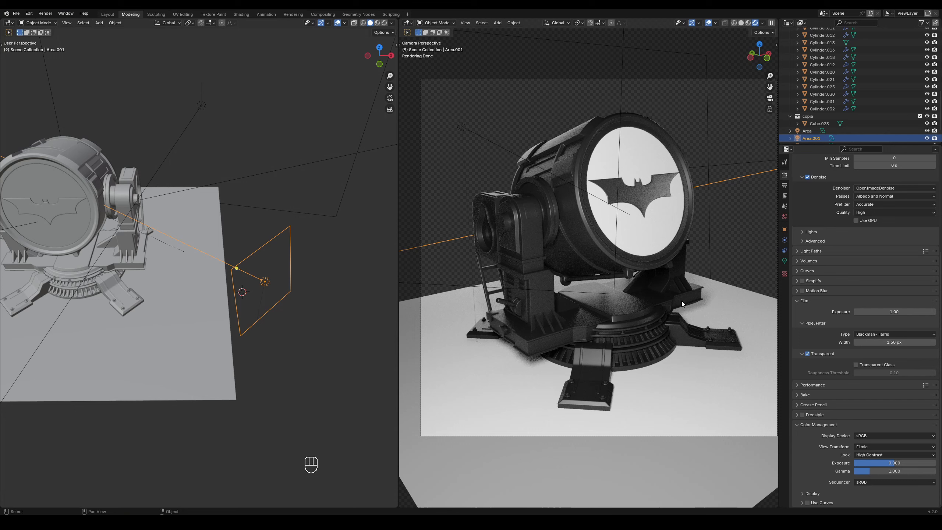
pyautogui.click(873, 456)
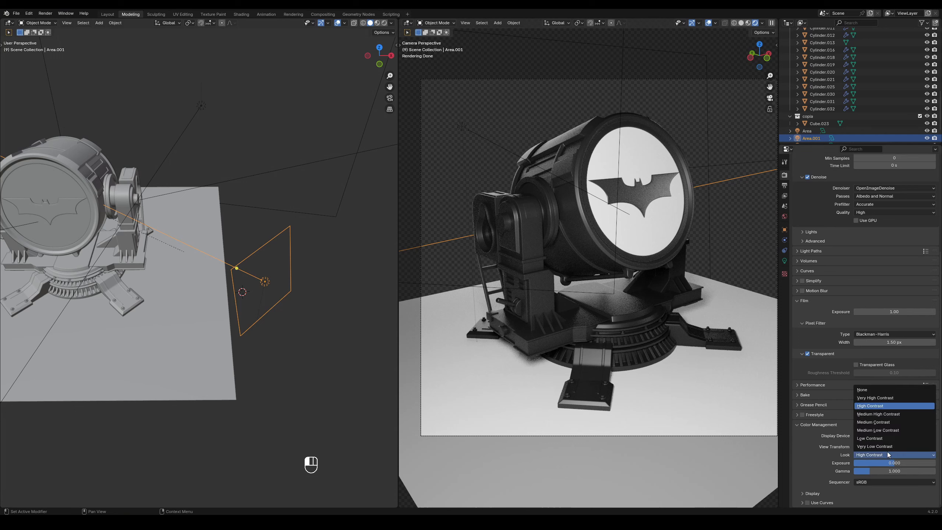
pyautogui.click(871, 414)
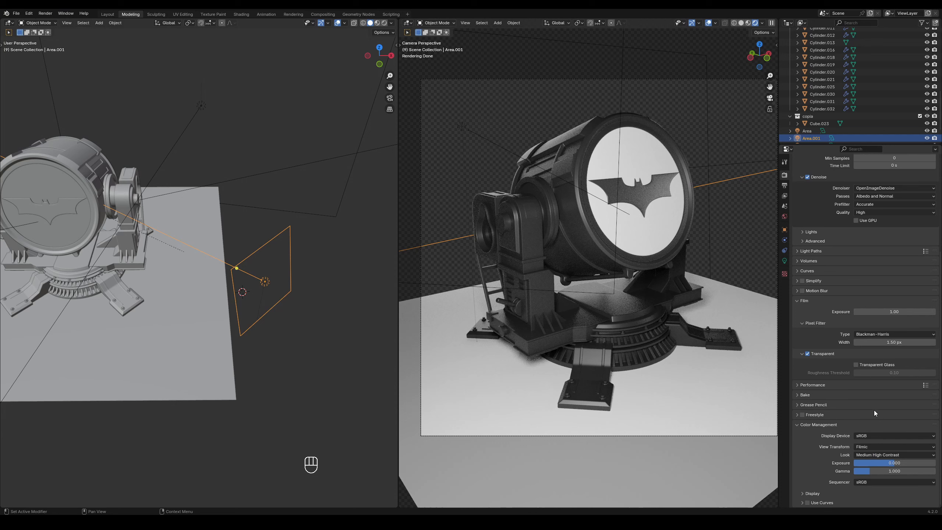
pyautogui.click(877, 455)
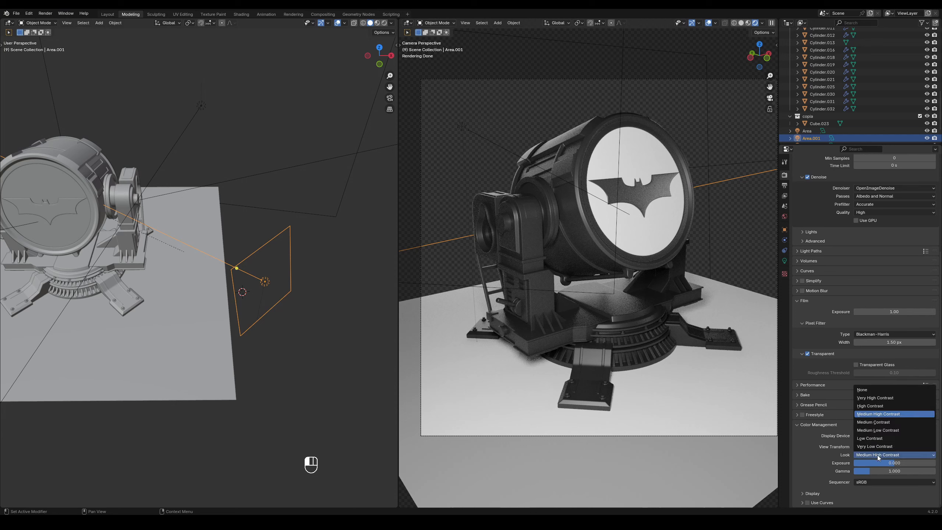
pyautogui.click(868, 404)
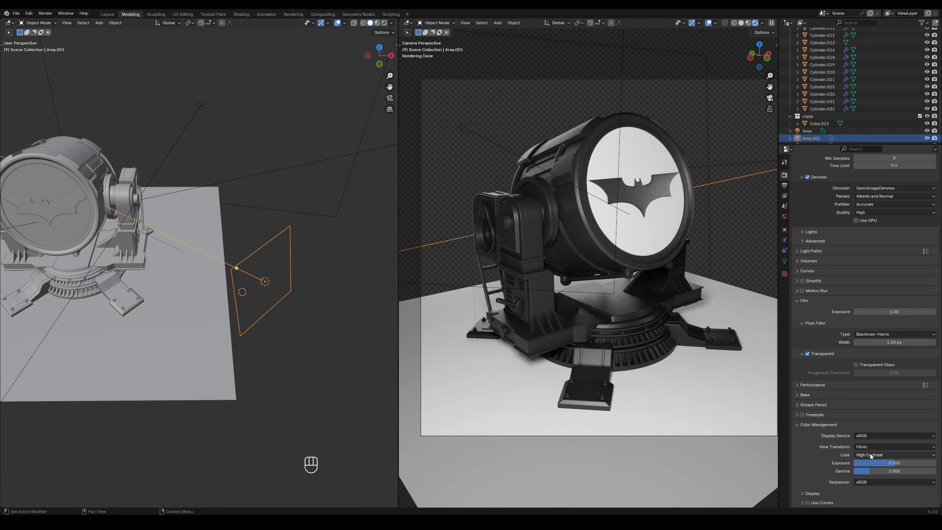
pyautogui.click(870, 454)
pyautogui.click(877, 414)
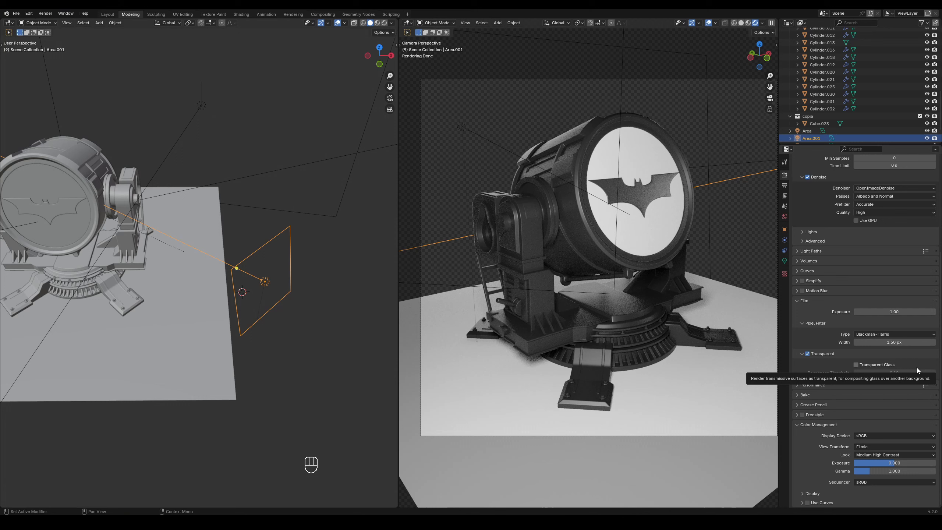
# Step: Open the searchlight housing's material, try a base colour value of 0.038, and return it to 0.020
pyautogui.click(573, 212)
pyautogui.click(785, 291)
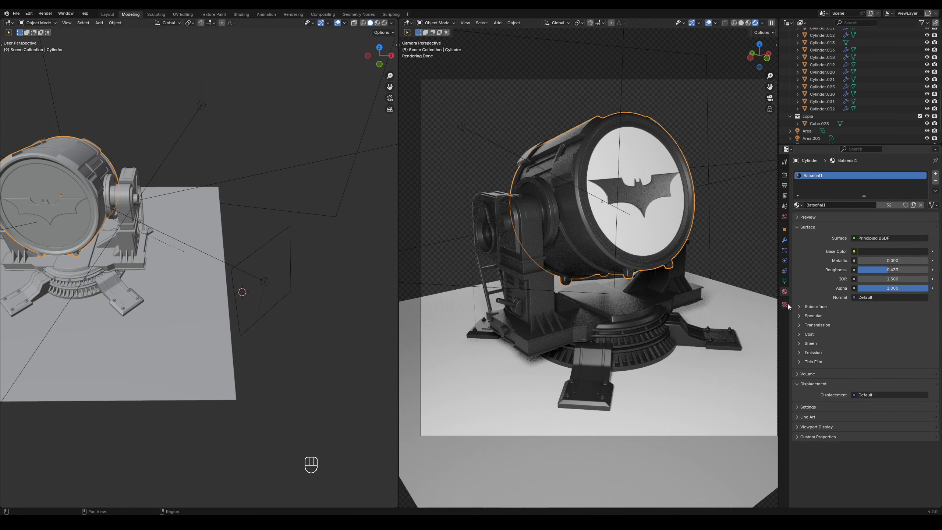
pyautogui.click(872, 252)
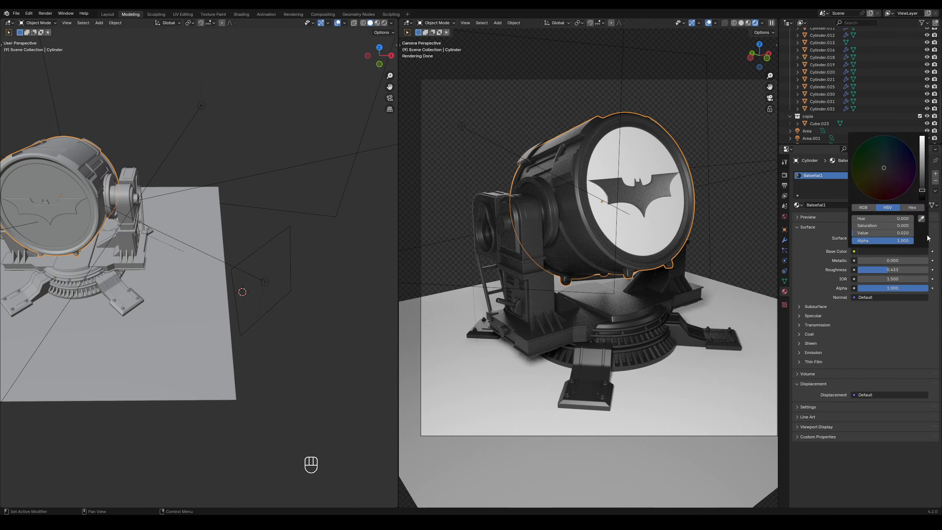
pyautogui.moveTo(922, 191); pyautogui.dragTo(923, 189)
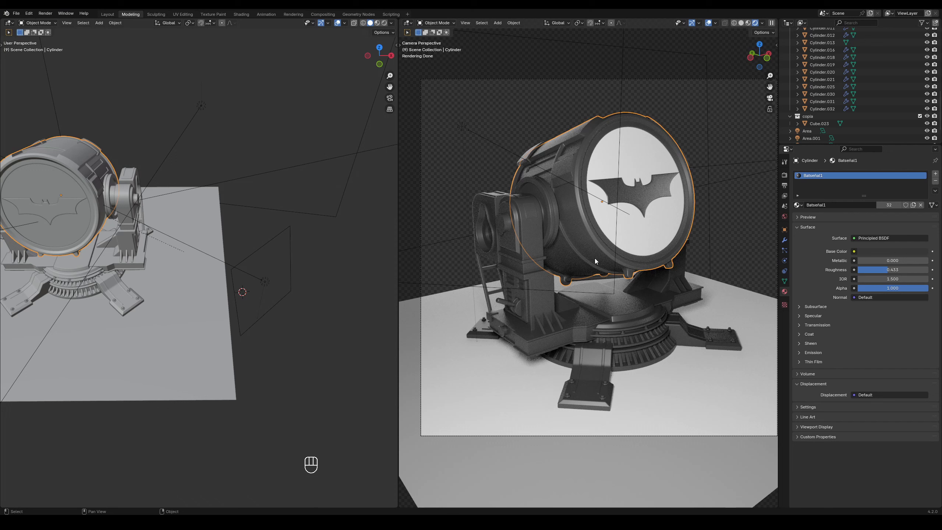
pyautogui.click(892, 251)
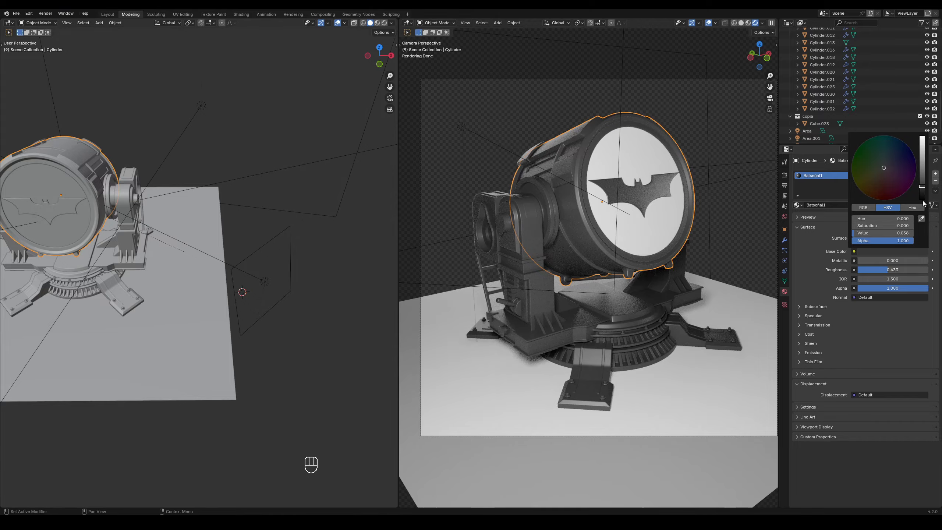
pyautogui.click(923, 187)
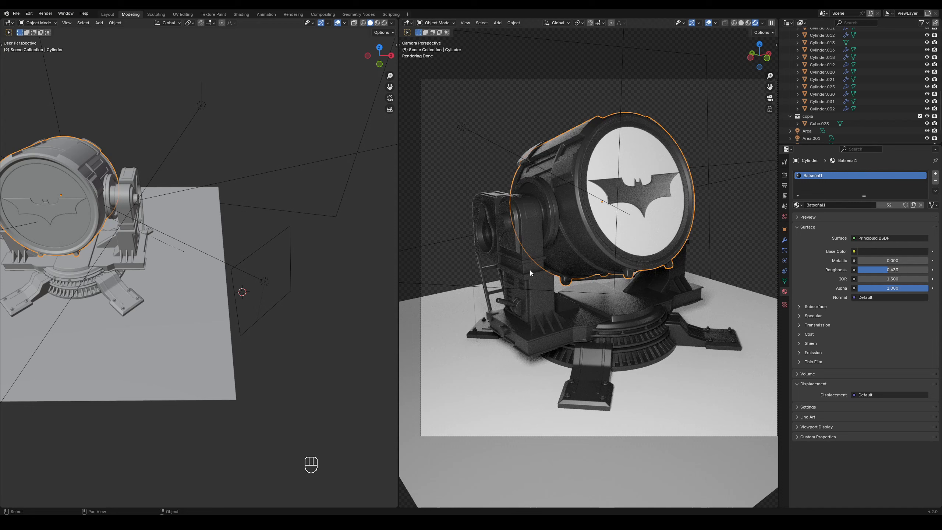
pyautogui.click(691, 272)
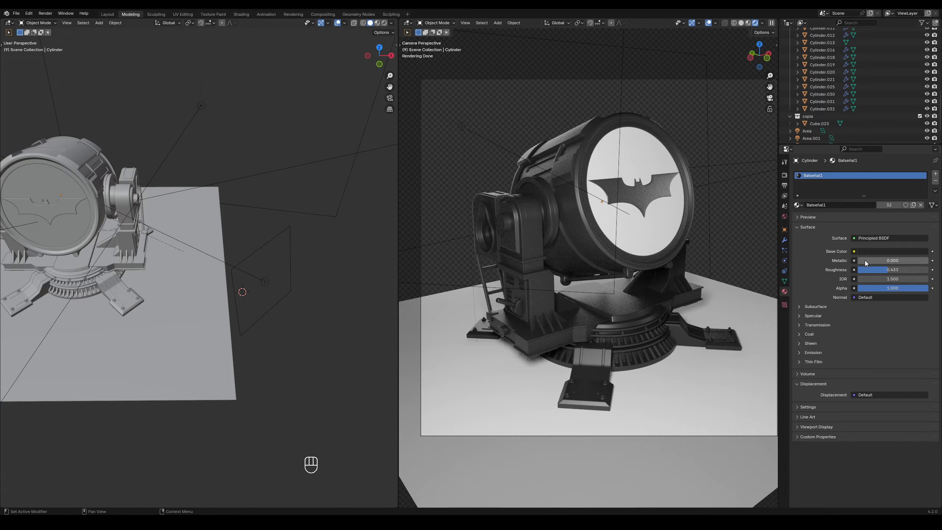
# Step: Set the housing material's roughness to about 0.37 and metallic to about 0.067, and slightly brighten its base colour
pyautogui.moveTo(865, 261)
pyautogui.mouseDown()
pyautogui.moveTo(905, 258)
pyautogui.moveTo(869, 260)
pyautogui.moveTo(880, 270)
pyautogui.moveTo(854, 259)
pyautogui.mouseUp()
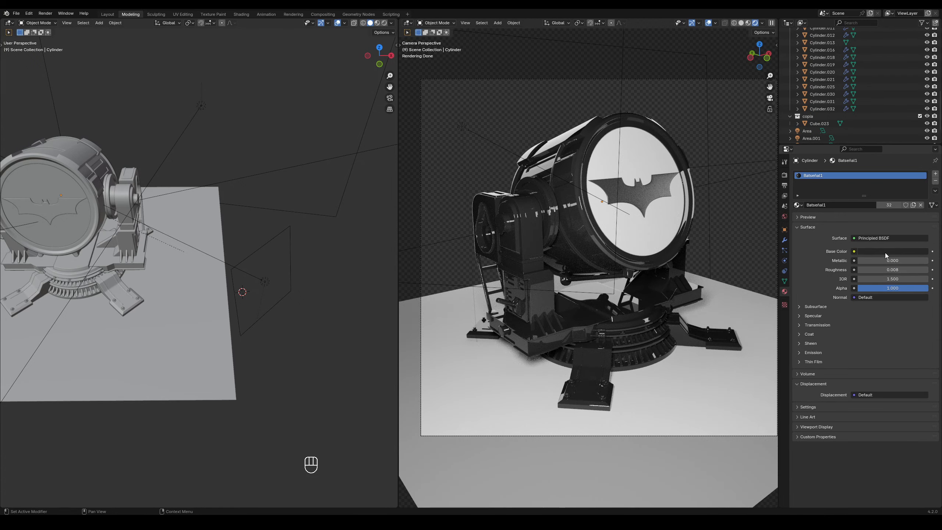
pyautogui.moveTo(863, 266); pyautogui.dragTo(893, 267)
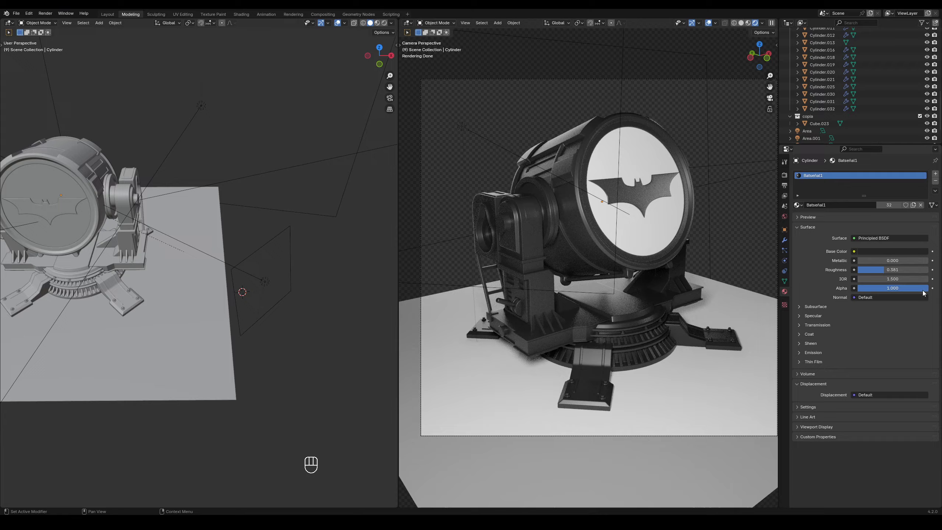
pyautogui.moveTo(882, 271); pyautogui.dragTo(874, 258)
pyautogui.click(873, 251)
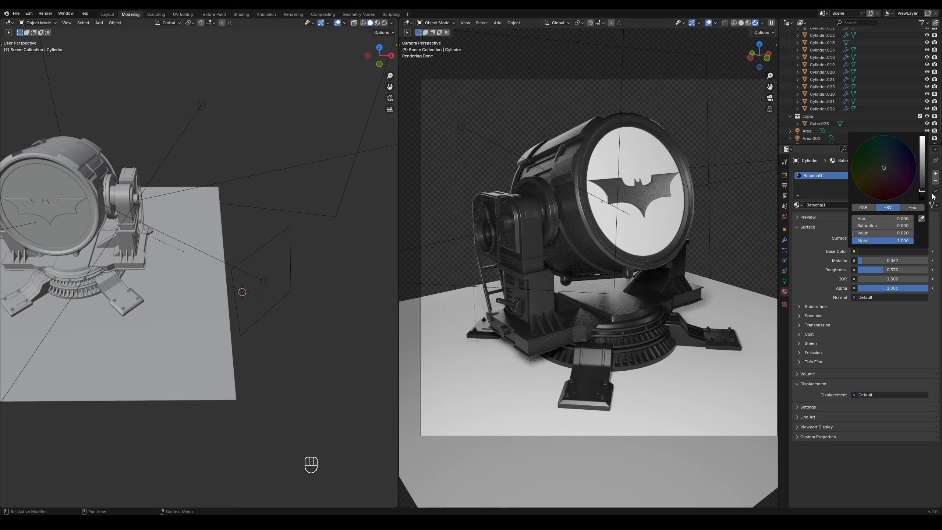
pyautogui.click(923, 189)
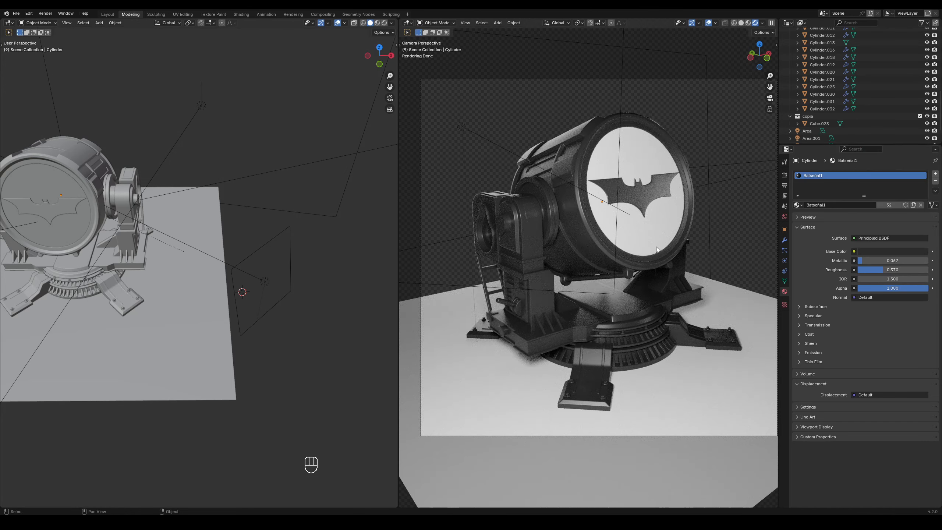
# Step: Turn the floor plane under the searchlight into a shadow catcher
pyautogui.click(726, 322)
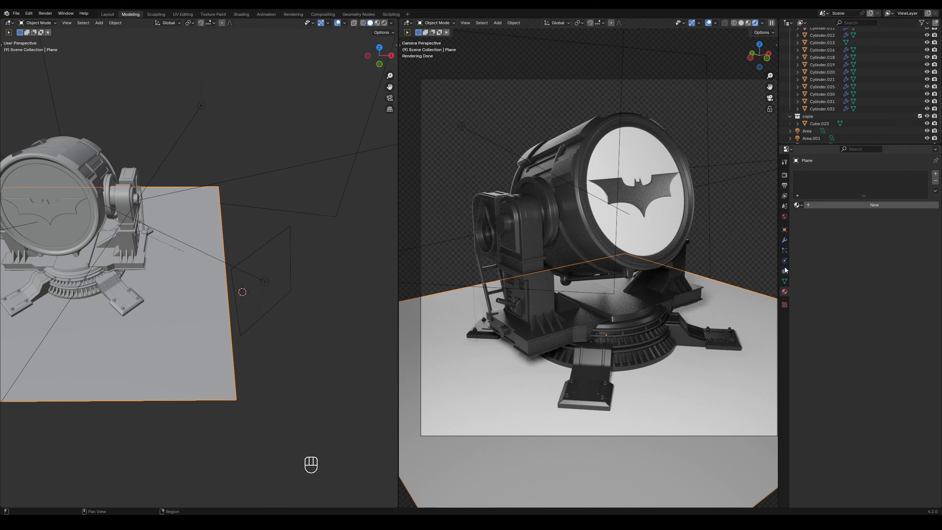
pyautogui.click(784, 230)
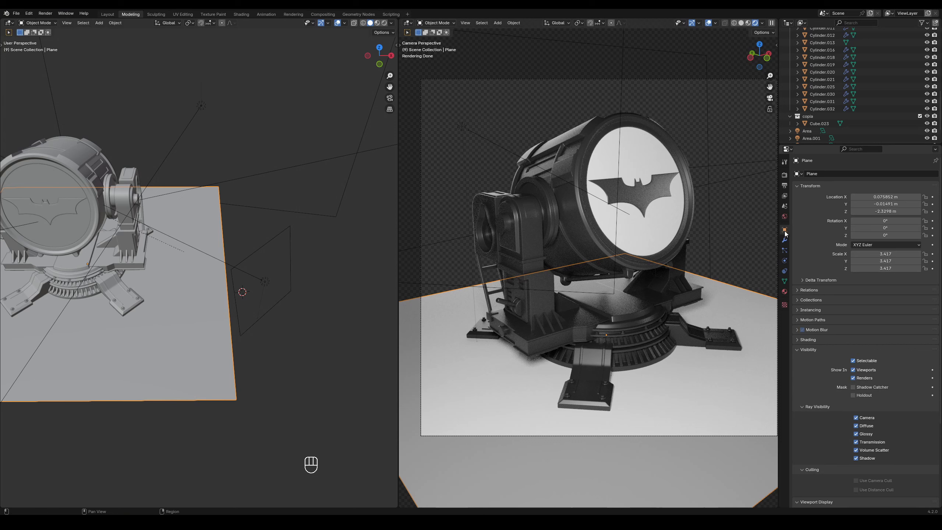
pyautogui.scroll(-3, 843, 336)
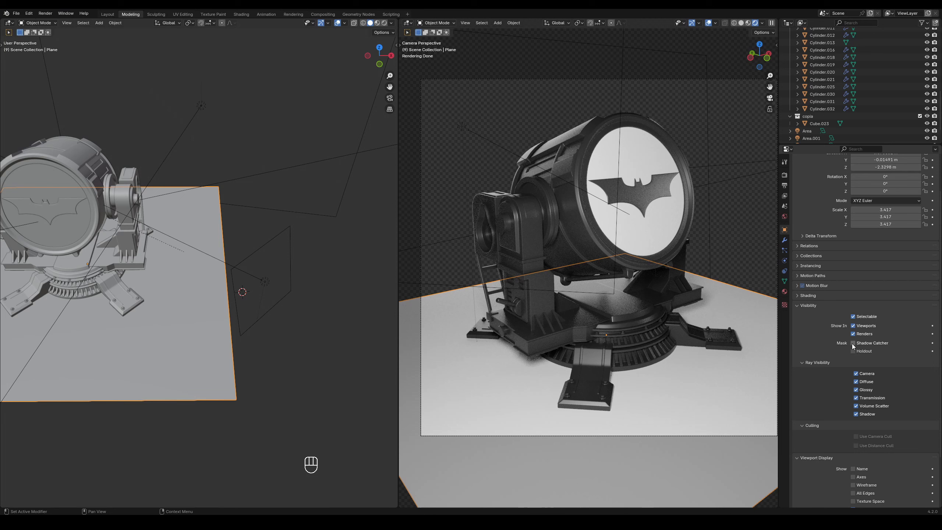
pyautogui.click(853, 343)
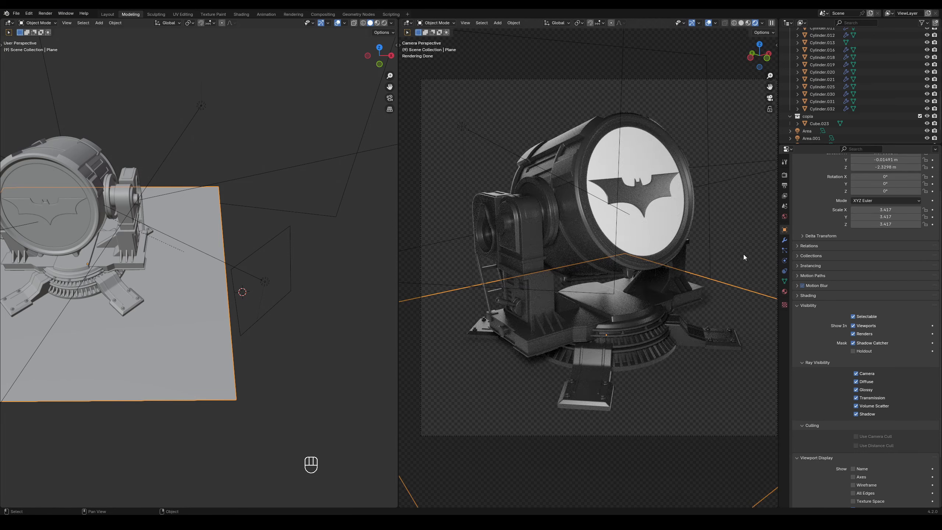
pyautogui.click(642, 386)
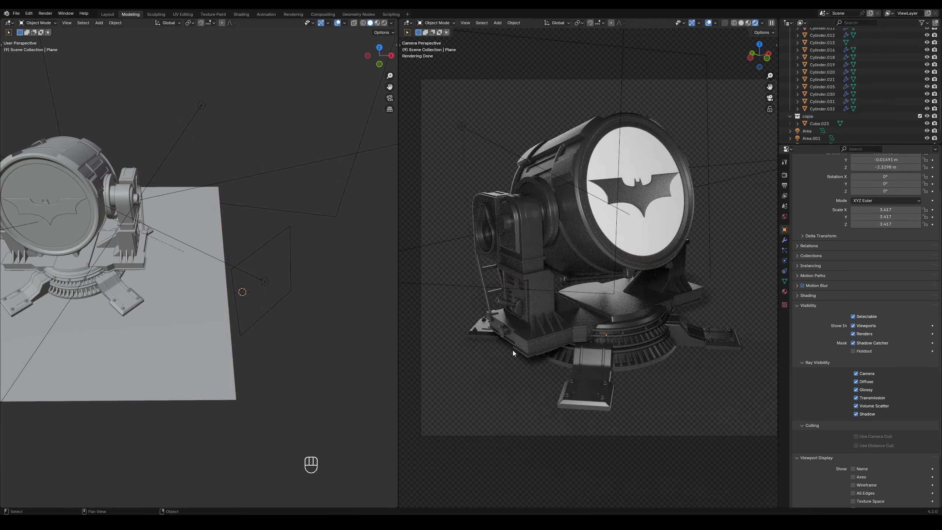
# Step: Try lowering the floor plane by about 0.41 m along the global Z axis, and undo the move
pyautogui.click(746, 373)
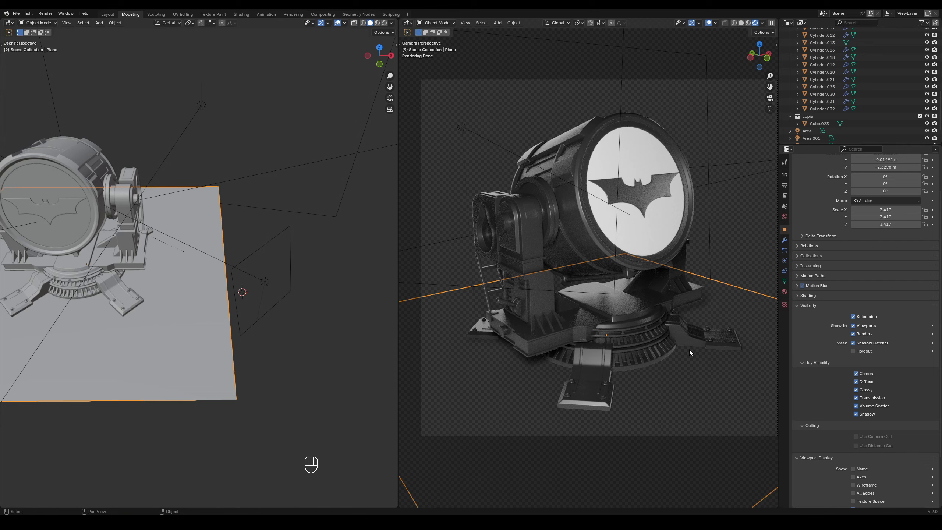
pyautogui.press('g')
pyautogui.press('z')
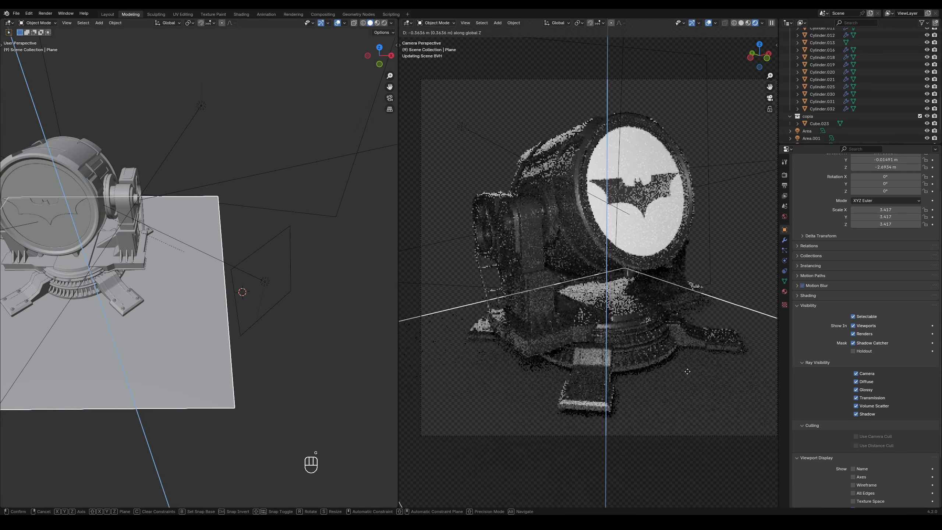
pyautogui.click(667, 372)
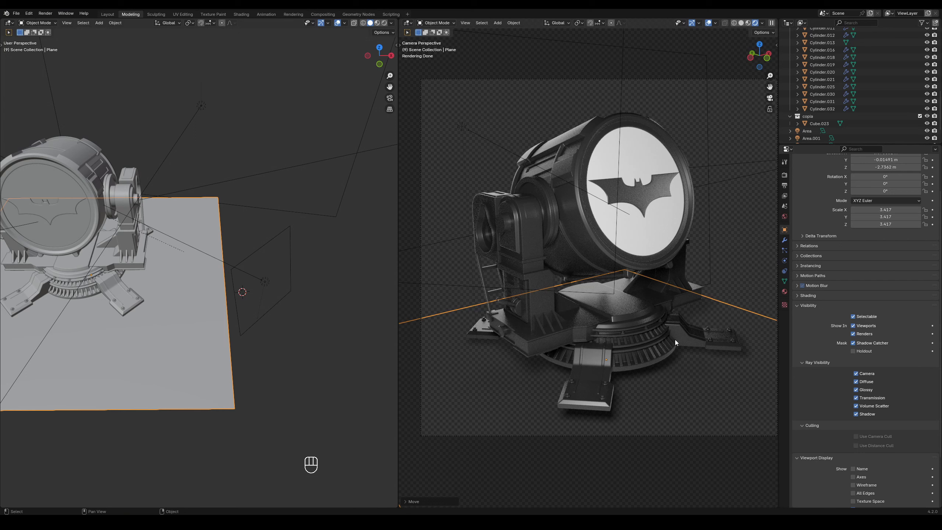
pyautogui.hotkey('ctrl', 'z')
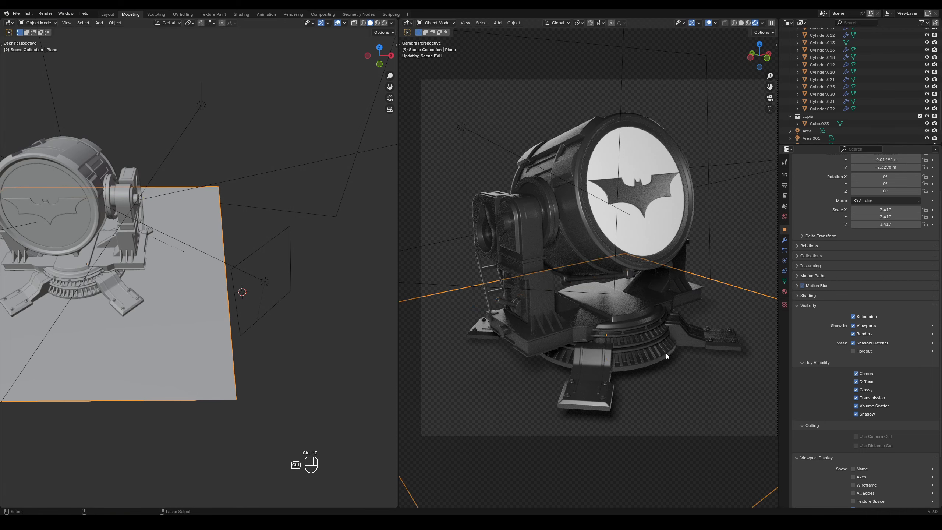
pyautogui.click(748, 197)
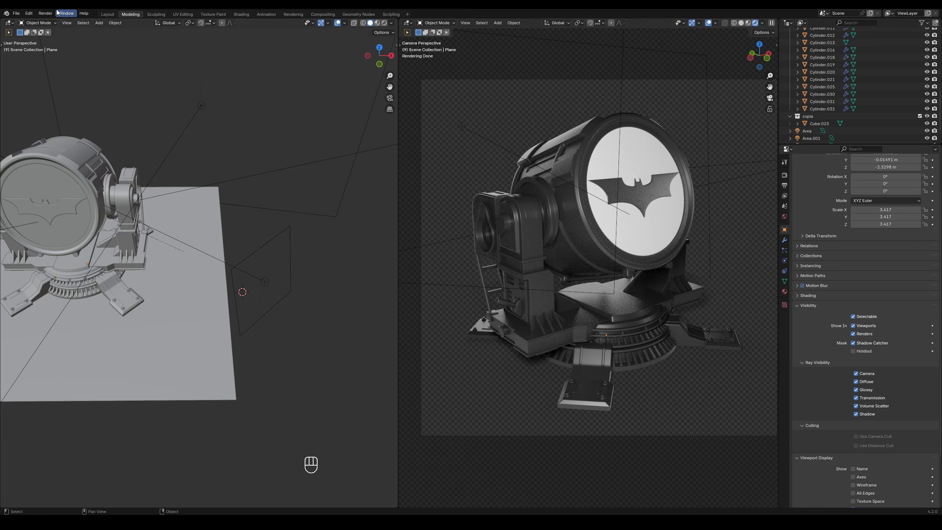
# Step: In the final render sampling, try a noise threshold of 1 and set it back to 0.1
pyautogui.click(45, 13)
pyautogui.click(784, 216)
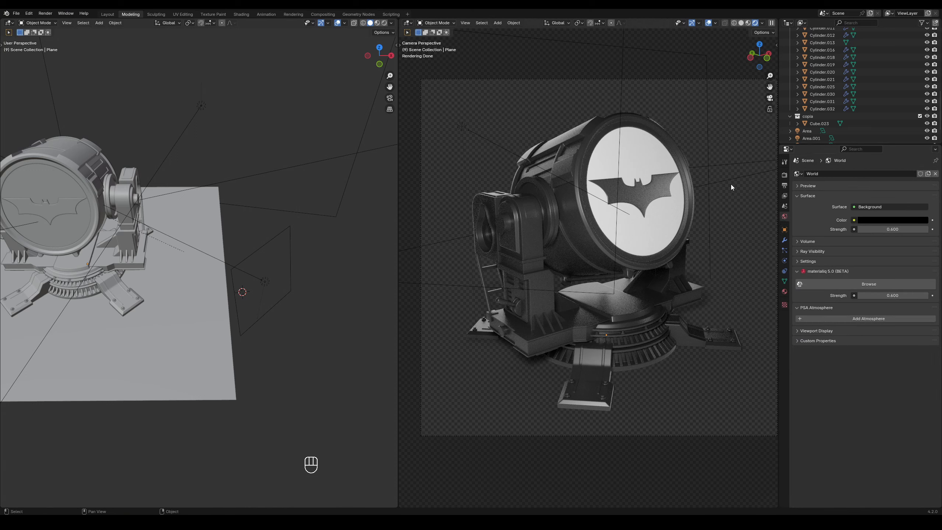
pyautogui.click(785, 175)
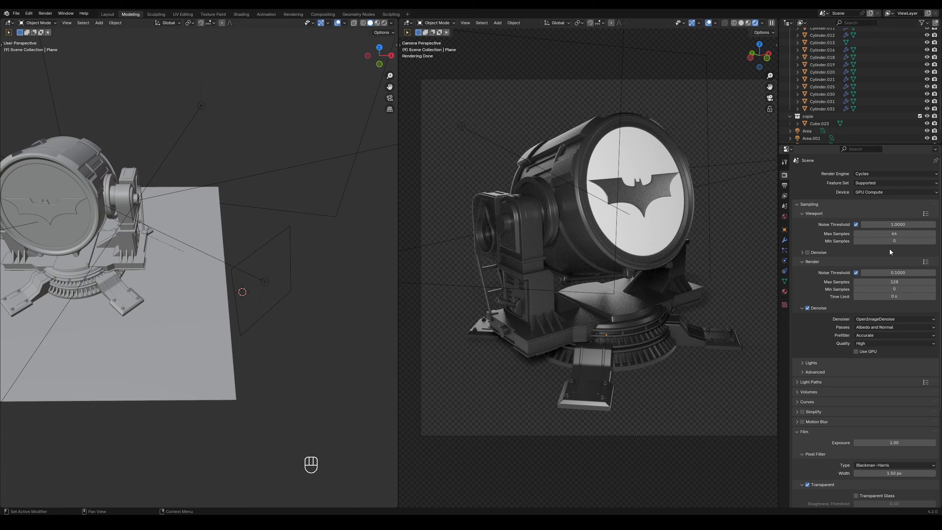
pyautogui.click(891, 274)
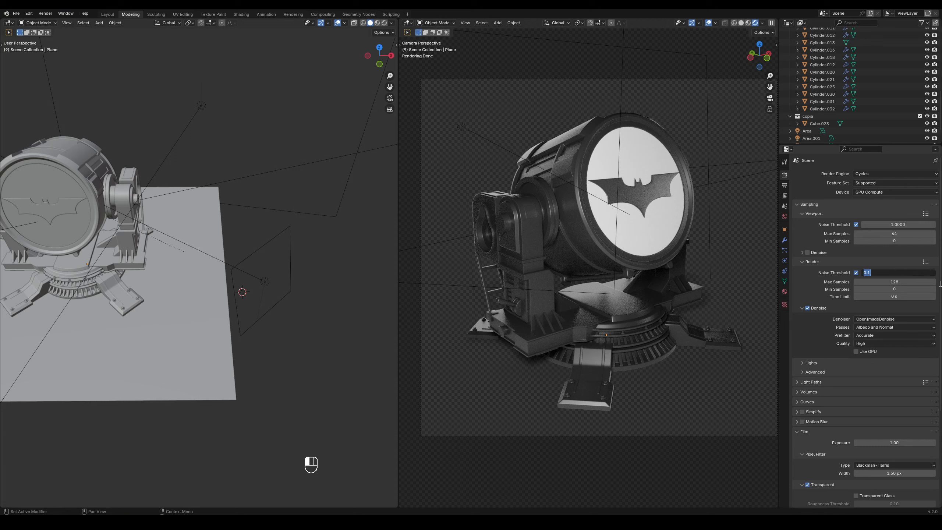
pyautogui.write('1')
pyautogui.press('Return')
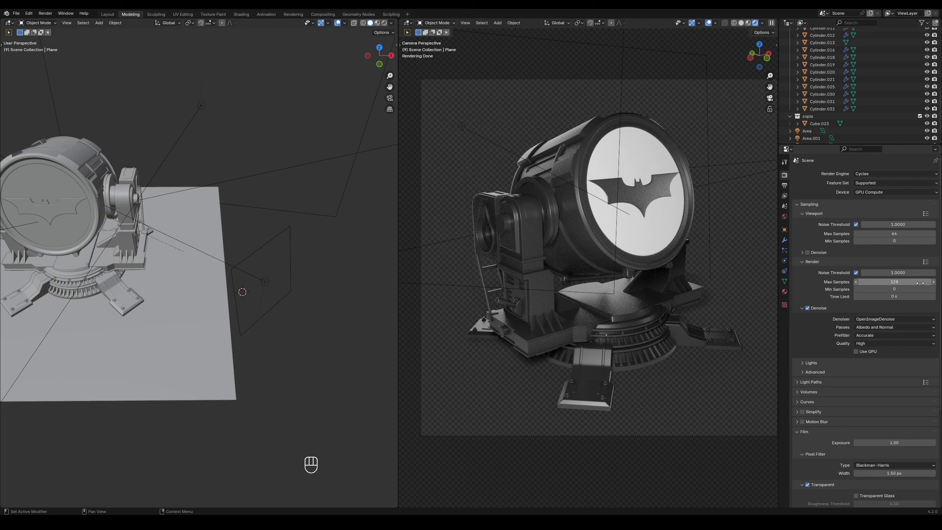
pyautogui.click(905, 272)
pyautogui.write('.1')
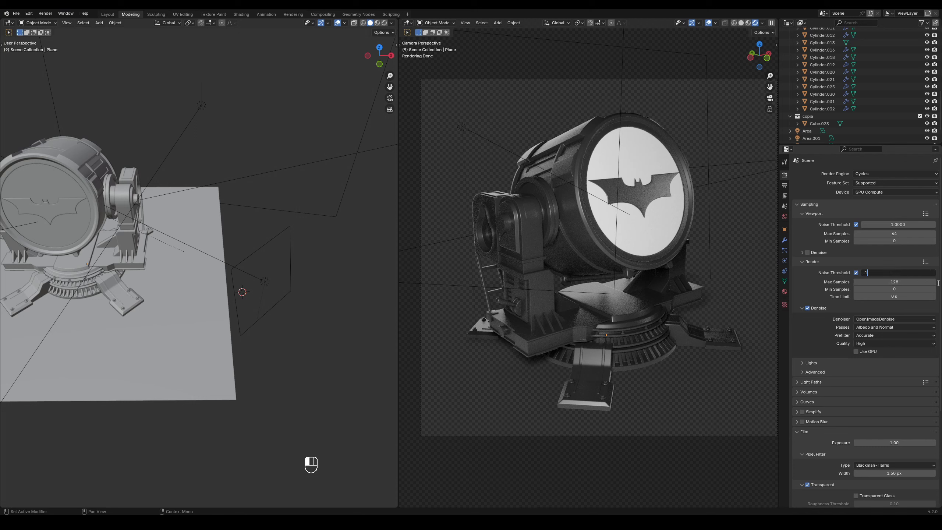
pyautogui.press('Tab')
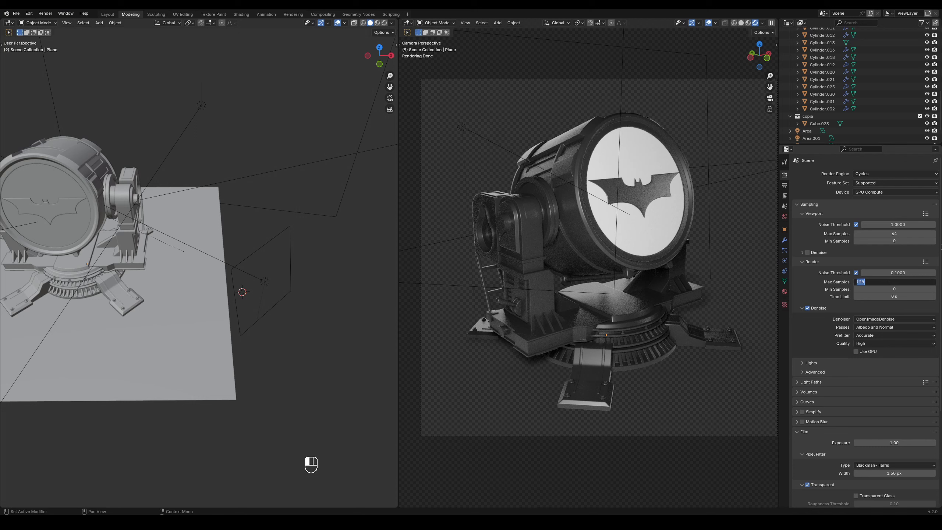
# Step: Compare the Final and Preview presets for the render sampling, finishing on the Preview preset
pyautogui.click(925, 263)
pyautogui.click(925, 263)
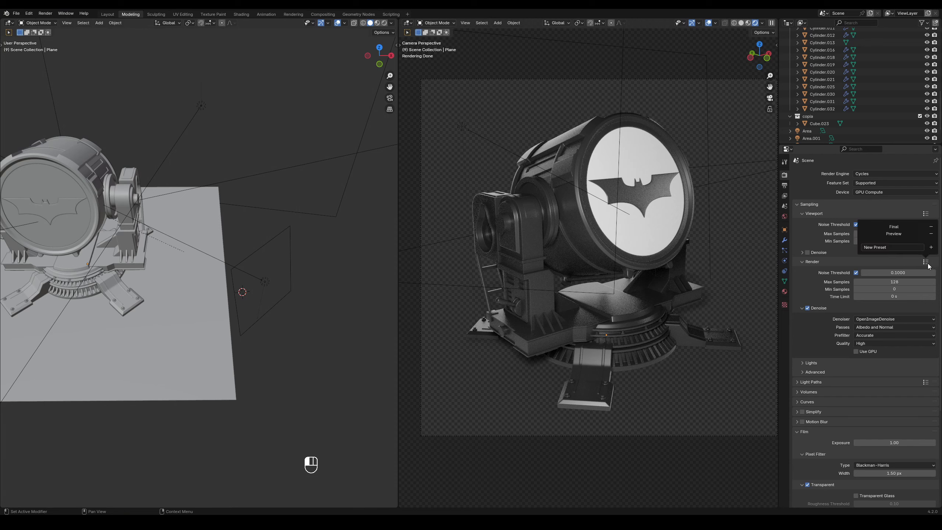
pyautogui.click(901, 227)
pyautogui.click(898, 238)
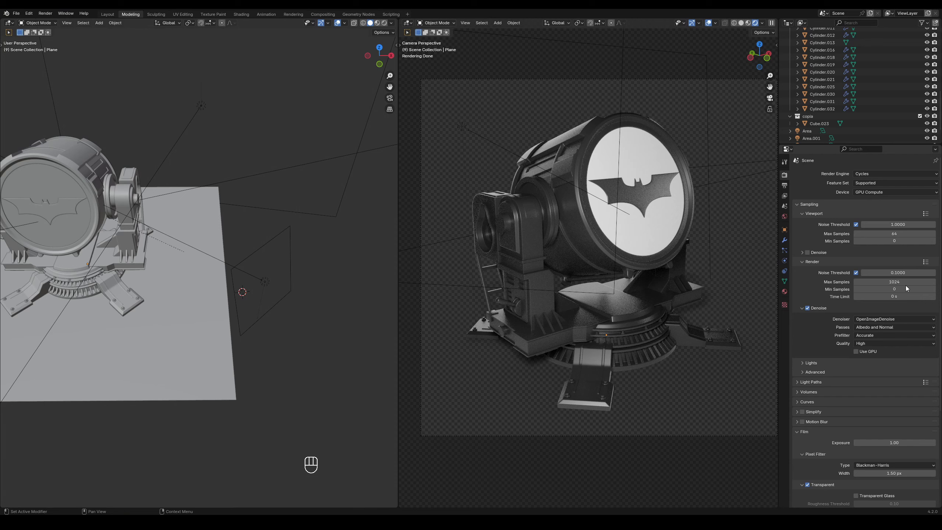
pyautogui.click(926, 263)
pyautogui.click(900, 228)
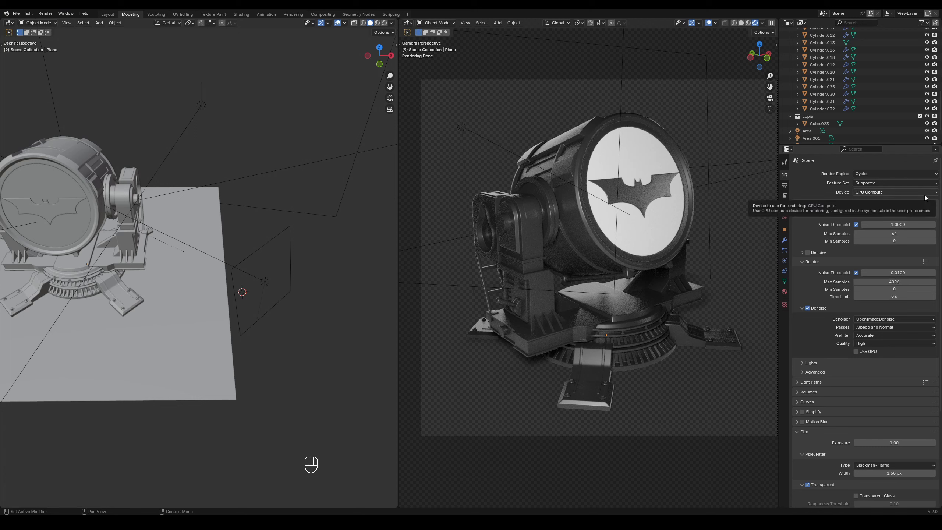
pyautogui.click(926, 262)
pyautogui.click(893, 233)
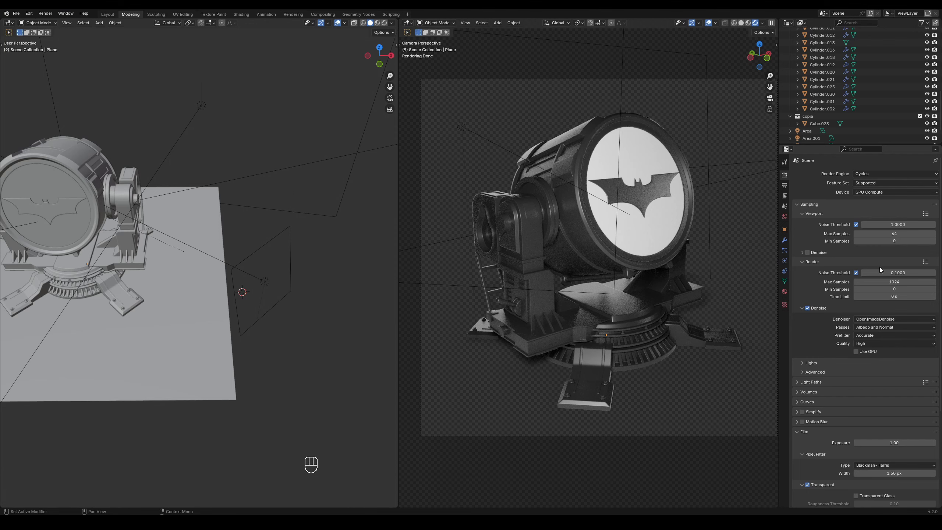
# Step: Render the camera view, close the render result, and save the project file
pyautogui.press('F12')
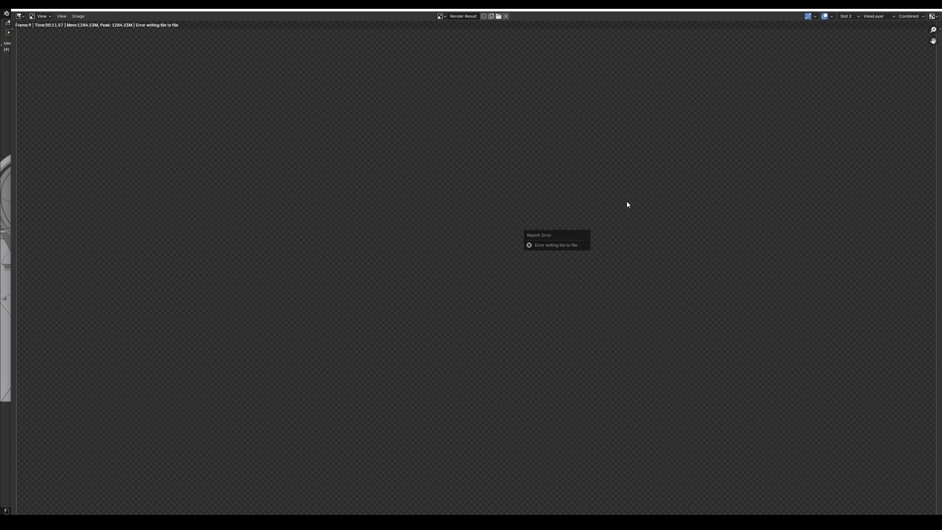
pyautogui.click(934, 11)
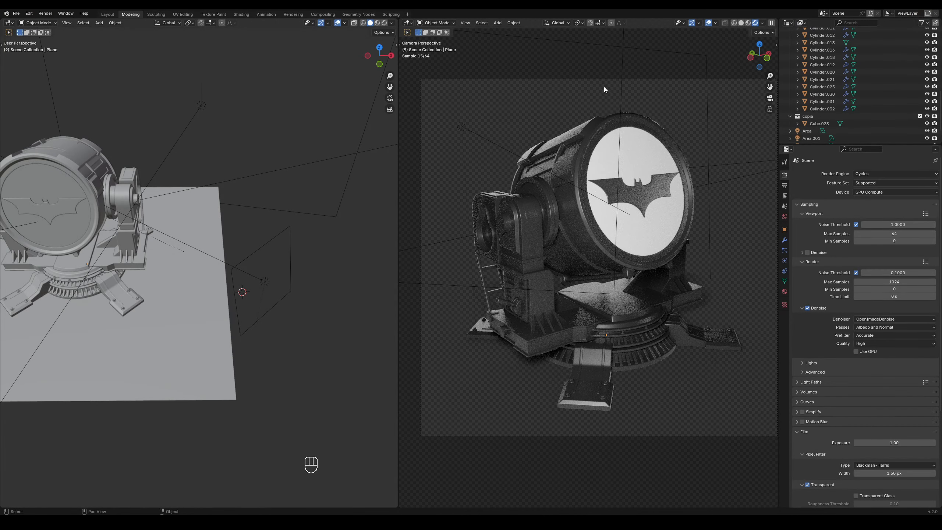
pyautogui.hotkey('ctrl', 's')
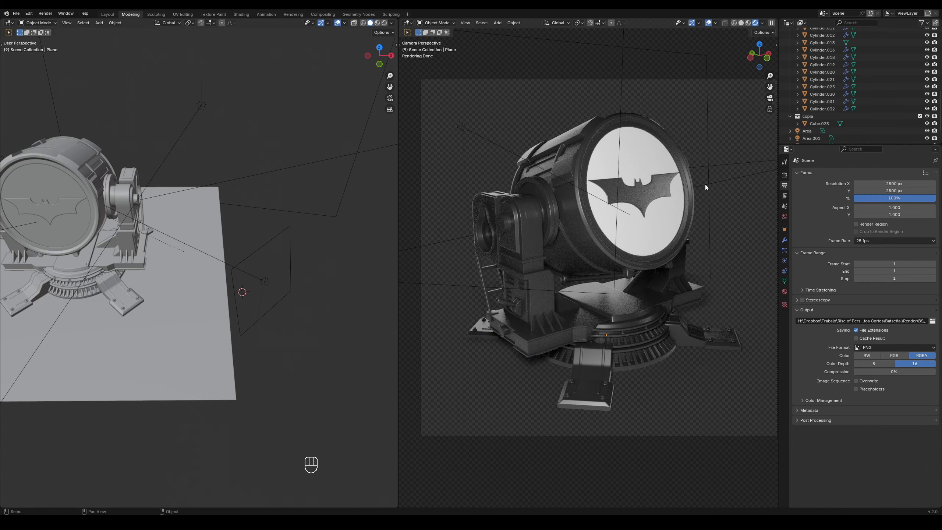
# Step: Set the output resolution to 1500 px by 1500 px, leaving the scale percentage at 100
pyautogui.click(933, 186)
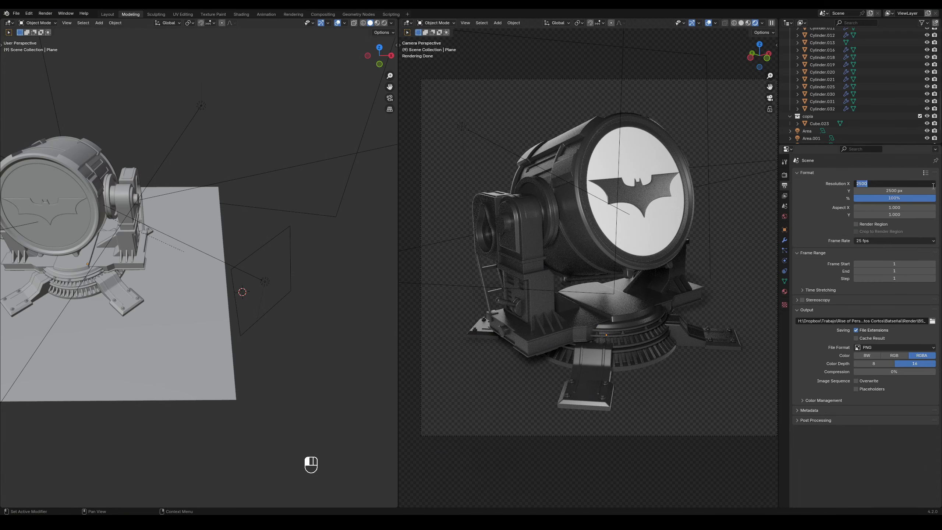
pyautogui.write('1500')
pyautogui.press('Tab')
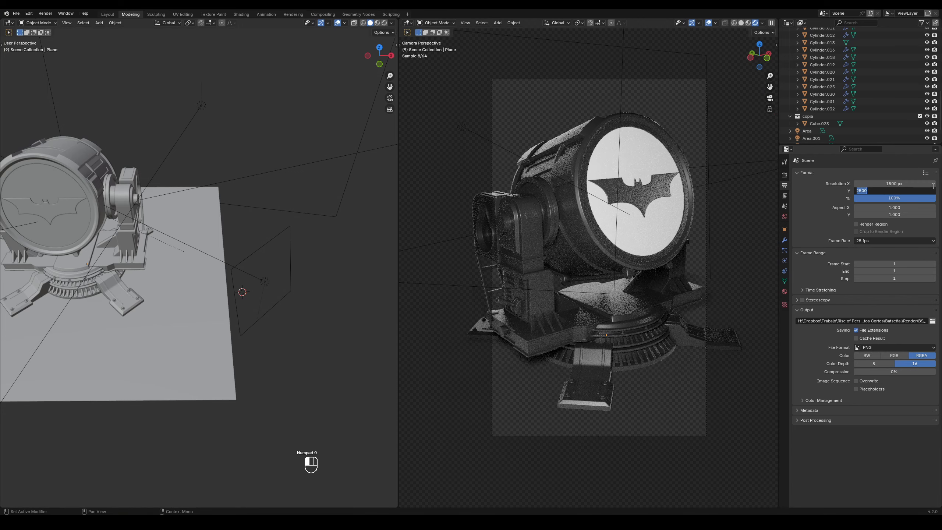
pyautogui.write('1500')
pyautogui.press('Tab')
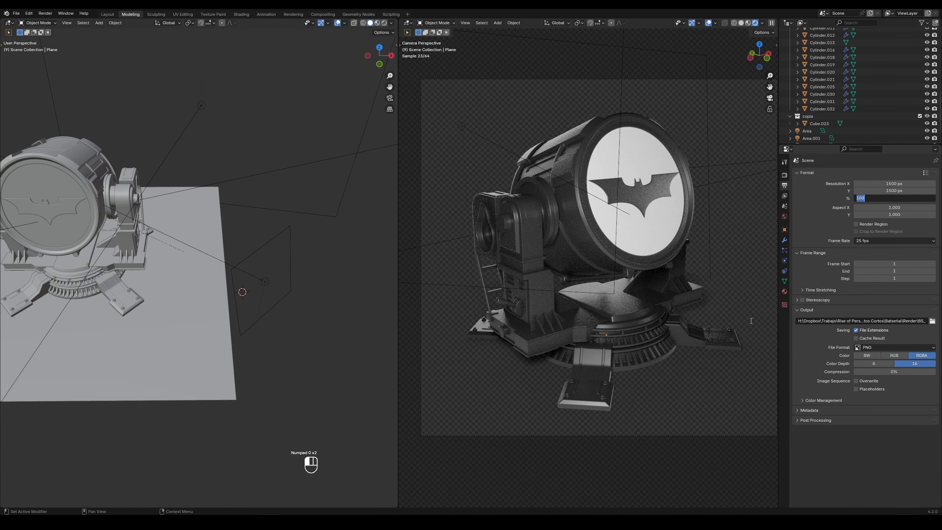
pyautogui.press('Return')
# Step: Render the camera view, maximize the render window to inspect the searchlight, and close the result
pyautogui.press('F12')
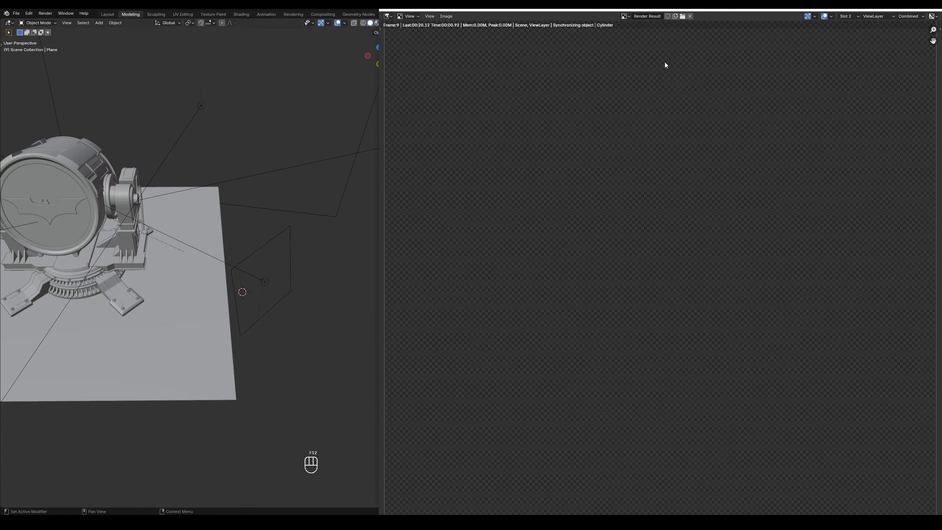
pyautogui.moveTo(693, 10); pyautogui.dragTo(609, 9)
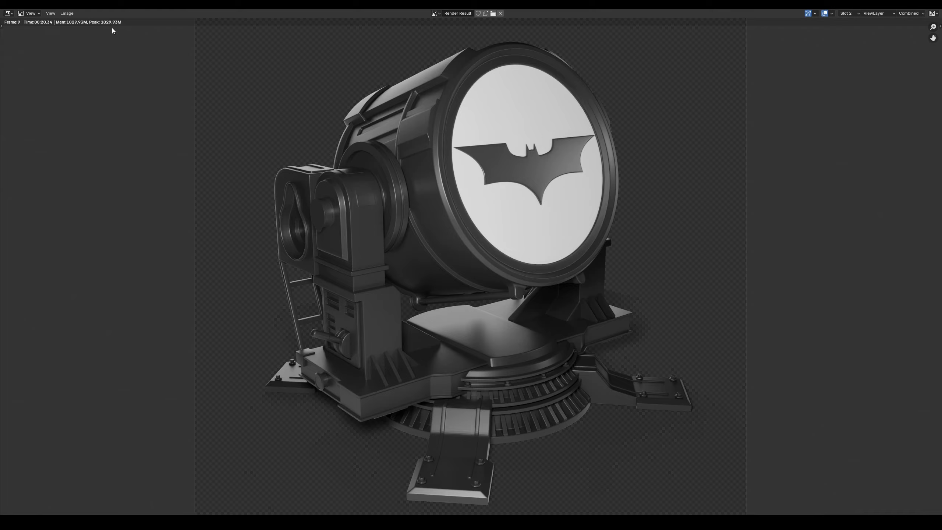
pyautogui.press('Escape')
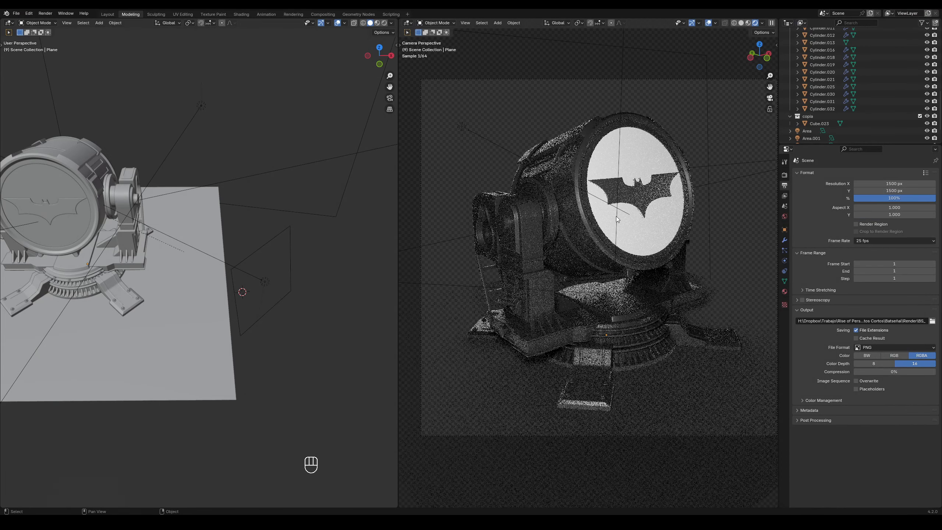
# Step: Render the camera view again and open the save-as dialog for the result, reviewing the file formats and keeping PNG
pyautogui.press('F12')
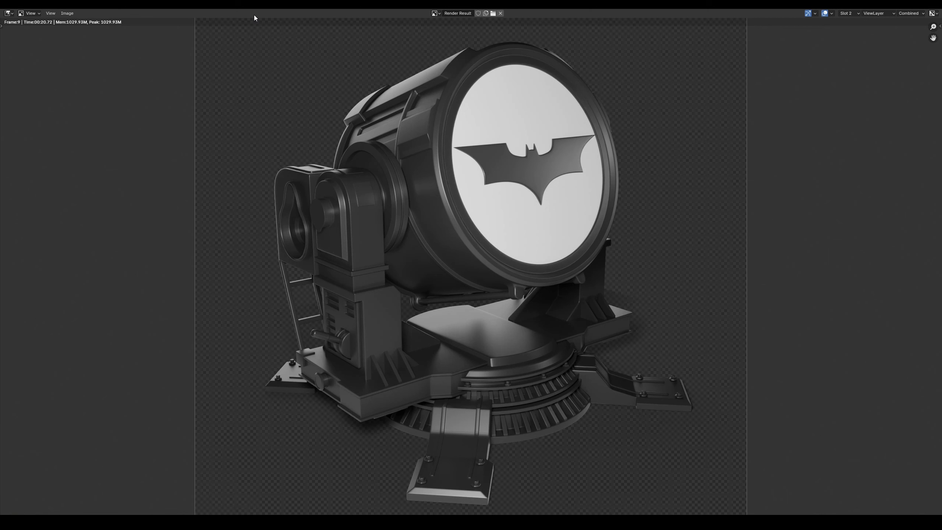
pyautogui.click(69, 13)
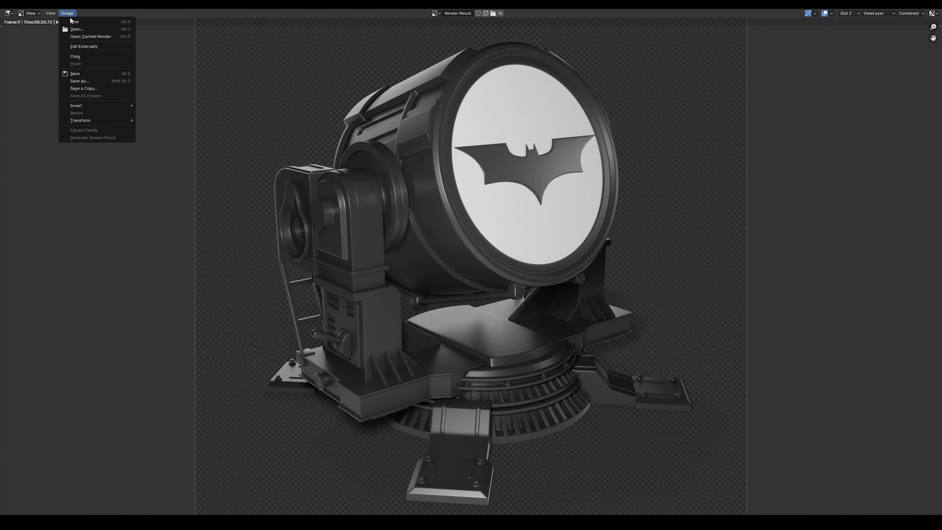
pyautogui.click(89, 81)
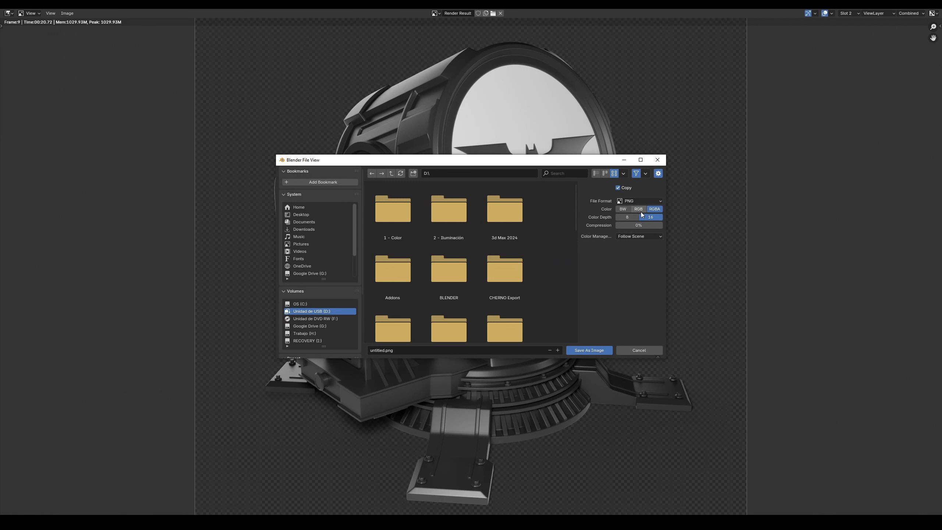
pyautogui.click(633, 201)
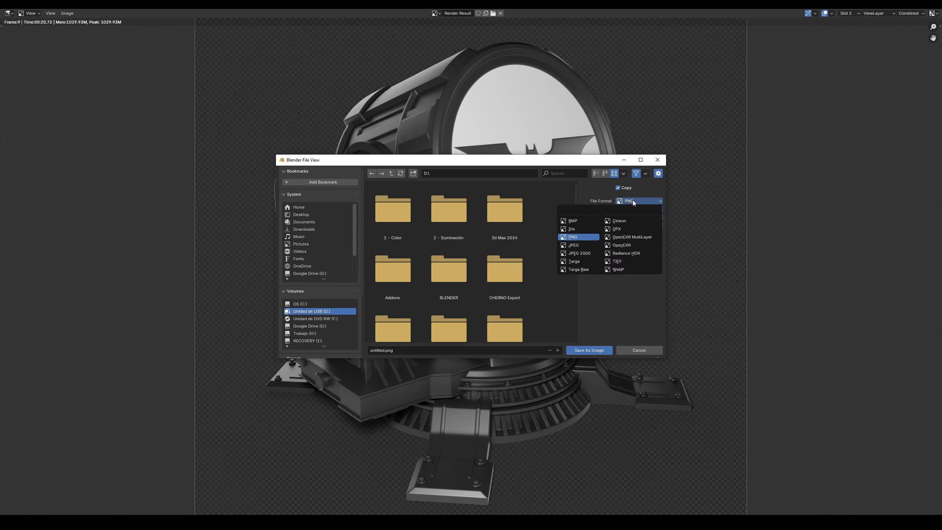
pyautogui.click(640, 202)
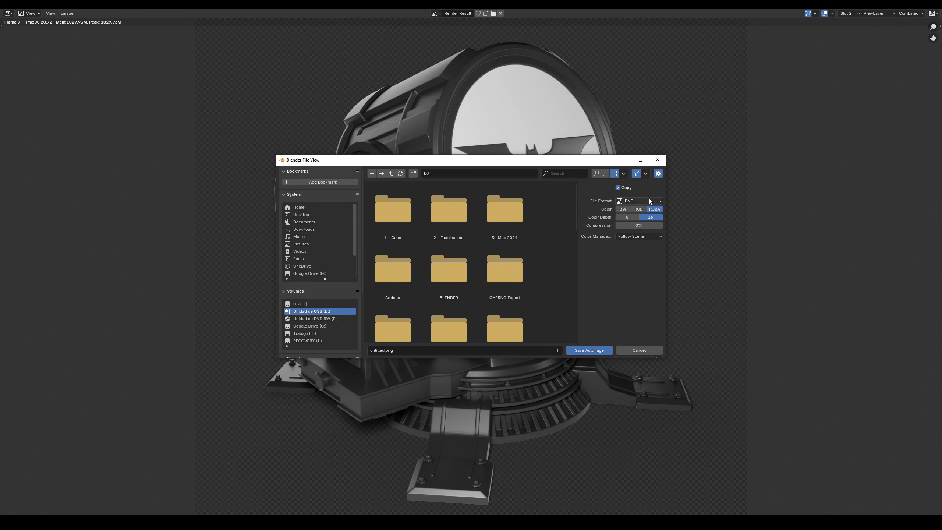